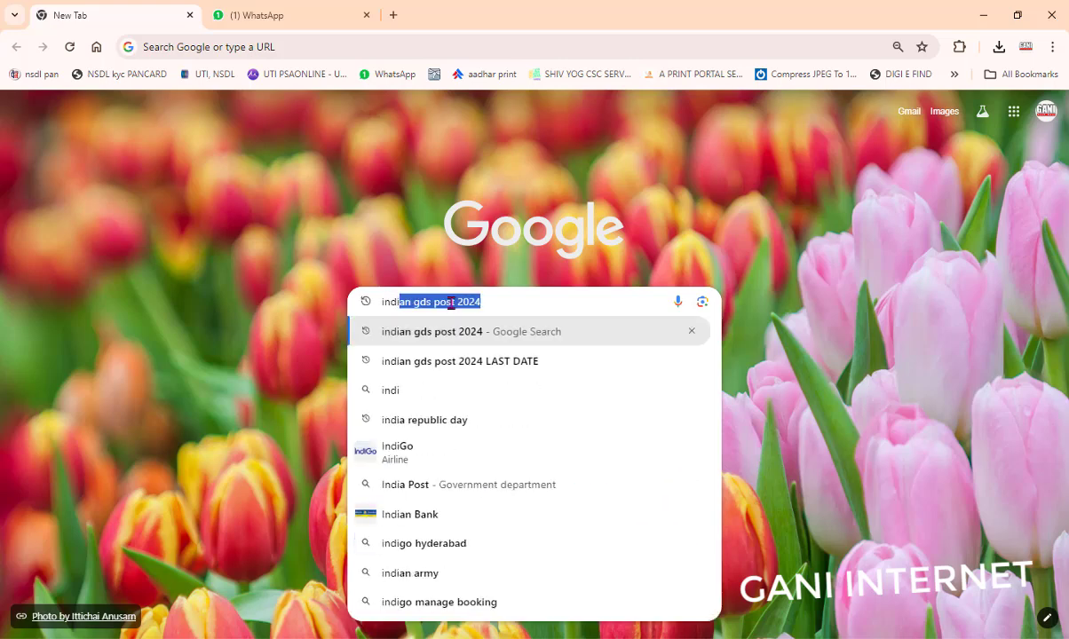
Step: Search Google for 'indian gds post 2024' and open the IndiaPost GDS Online site
click(449, 329)
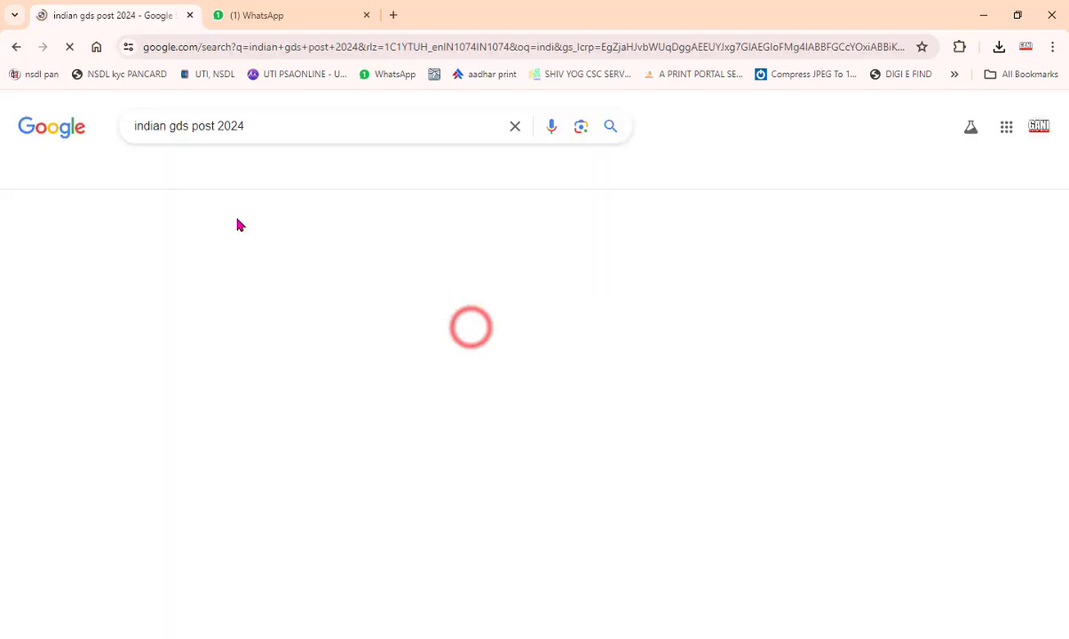
click(233, 292)
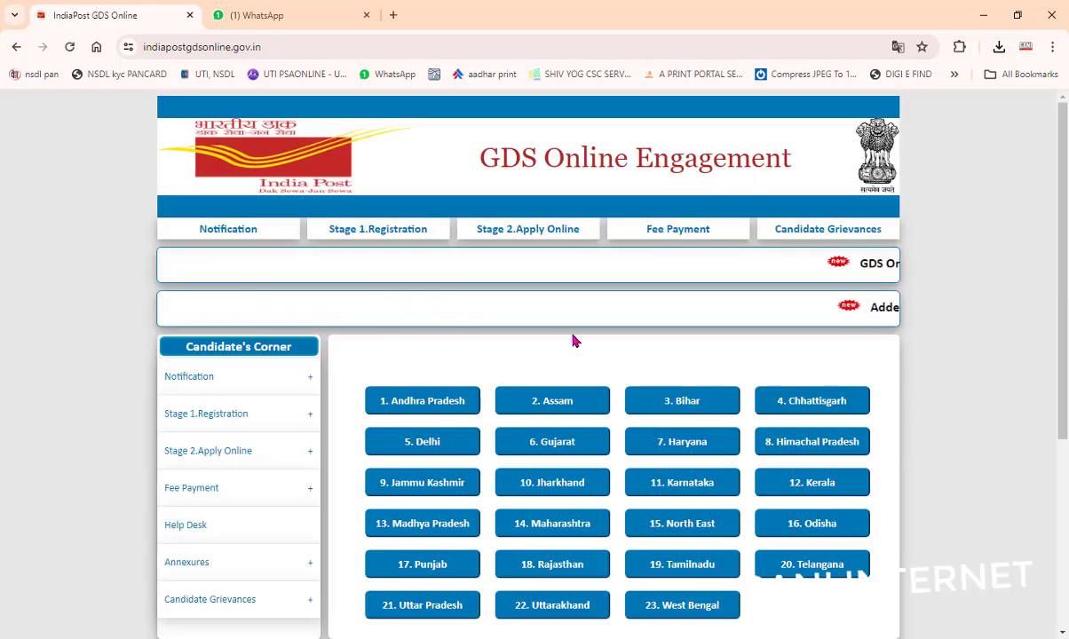
Step: View the Telangana circle listings, then open the Stage 1 Registration page
scroll(572, 341, down, 2)
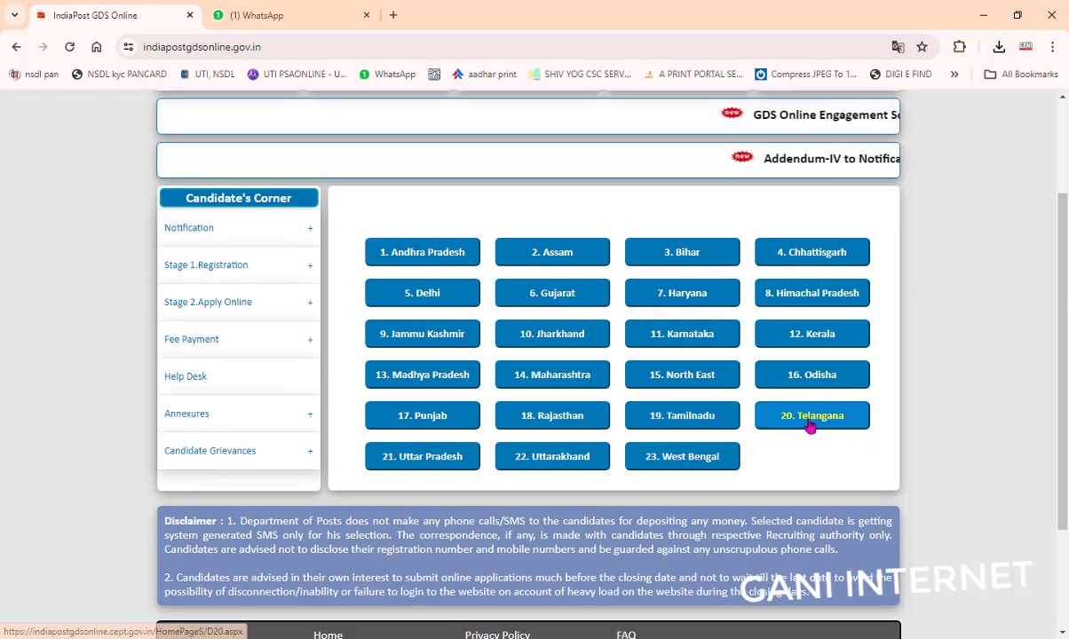
click(811, 425)
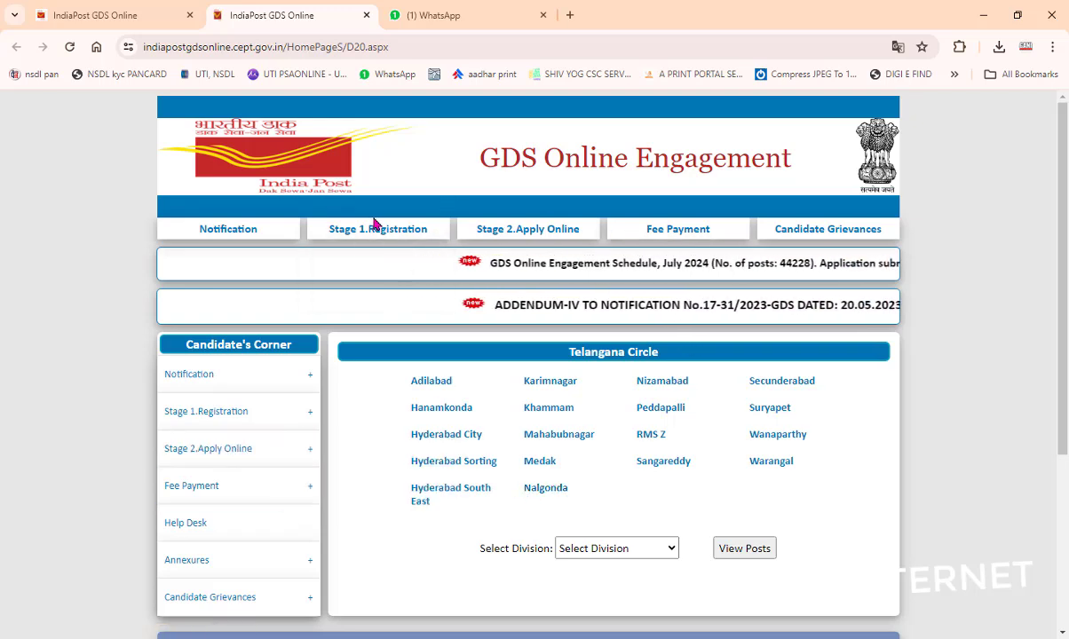
mouse_move(377, 229)
click(384, 260)
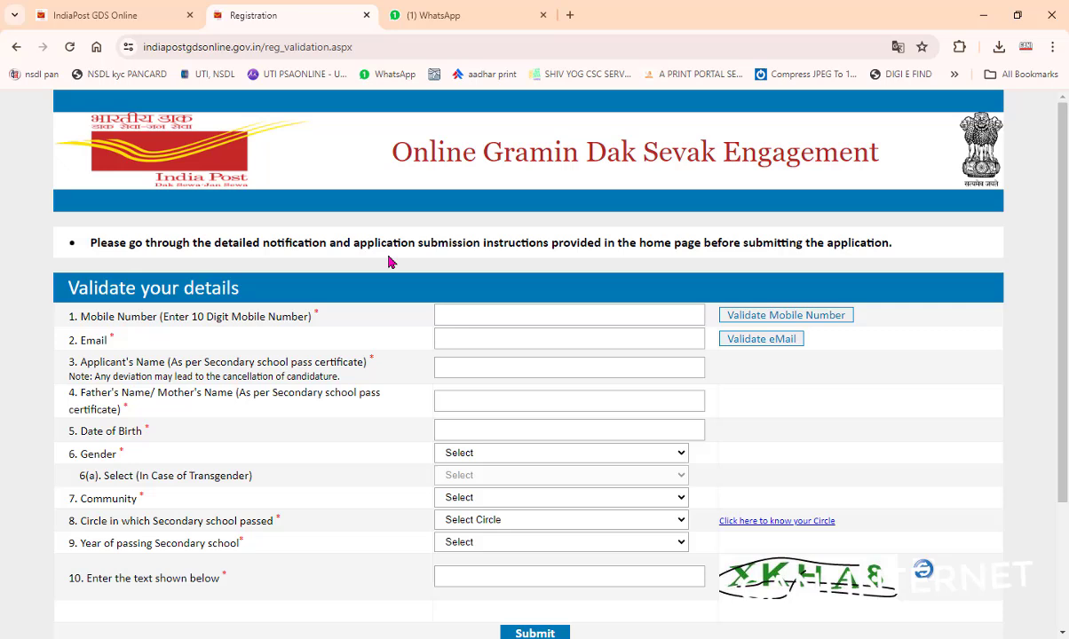
Step: Enter the candidate's mobile number and validate it via OTP, then validate the e-mail
click(467, 321)
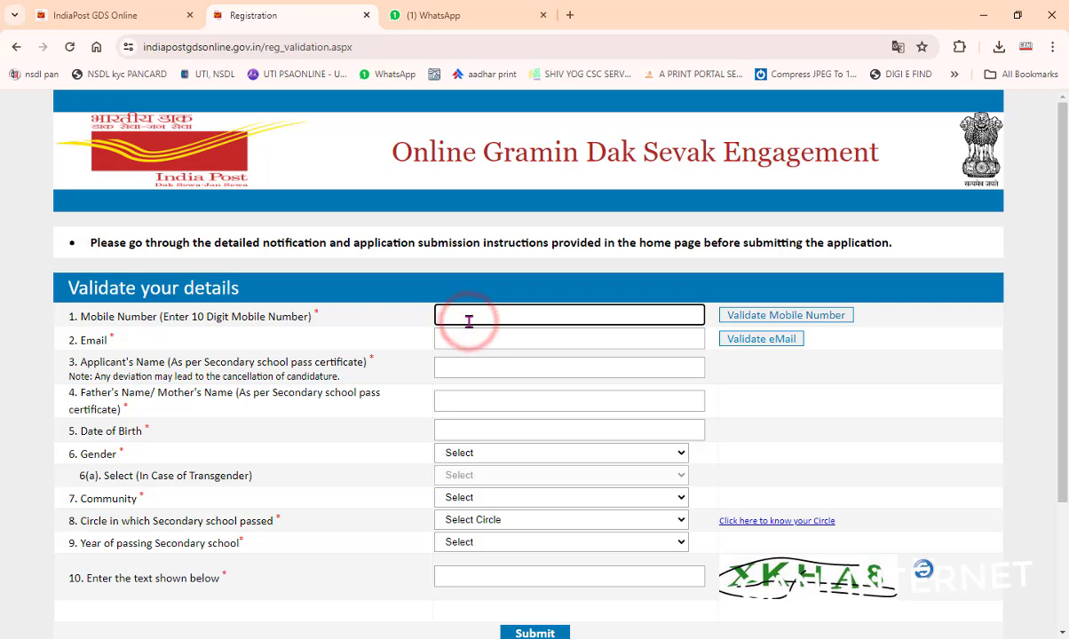
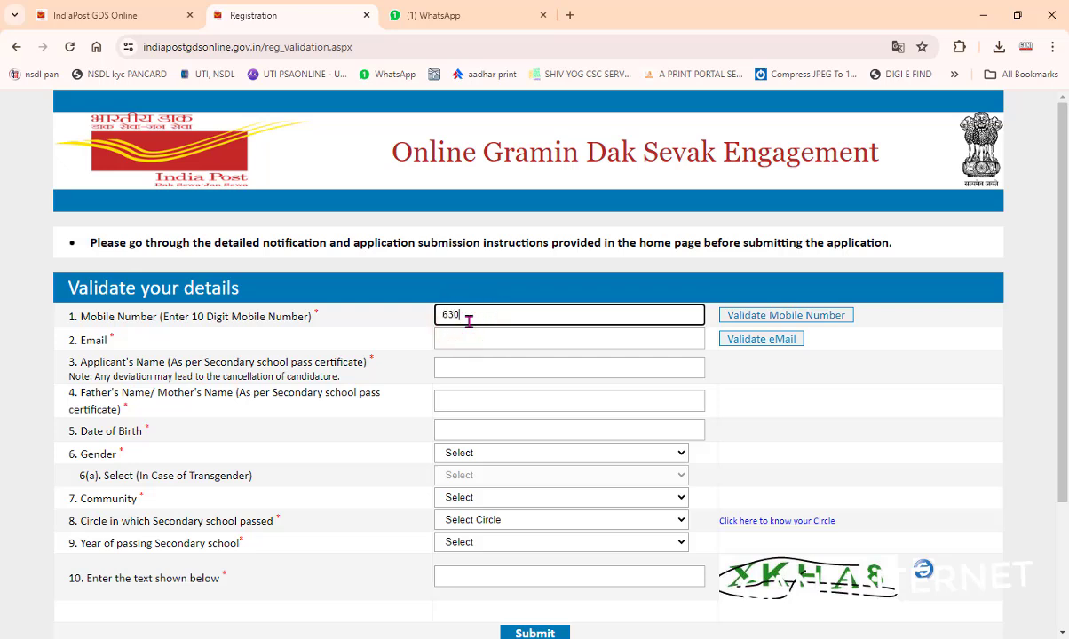
click(753, 315)
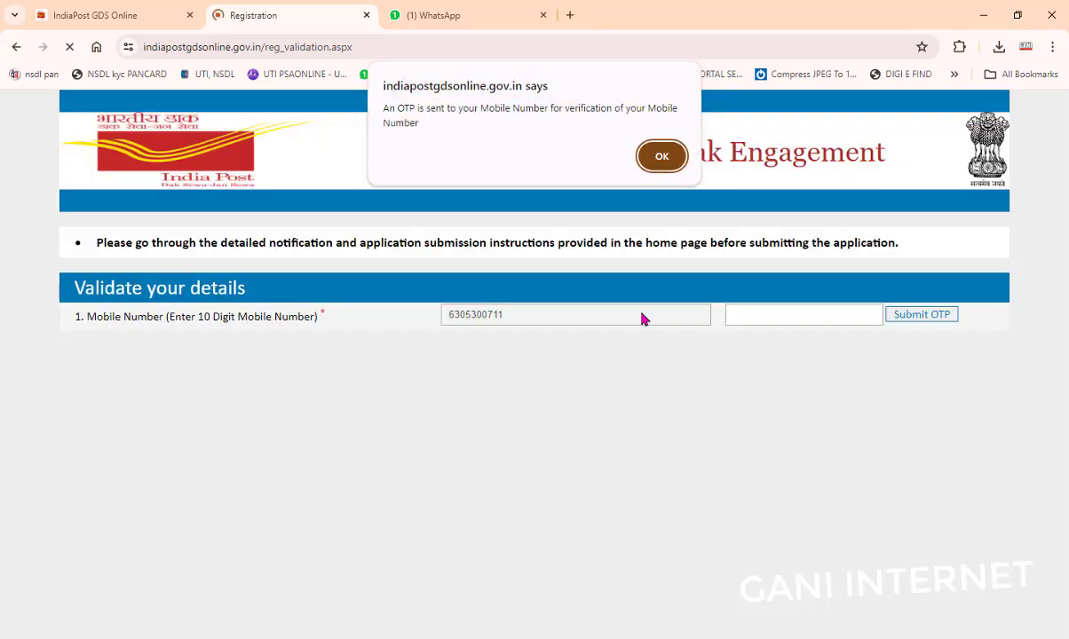
click(661, 156)
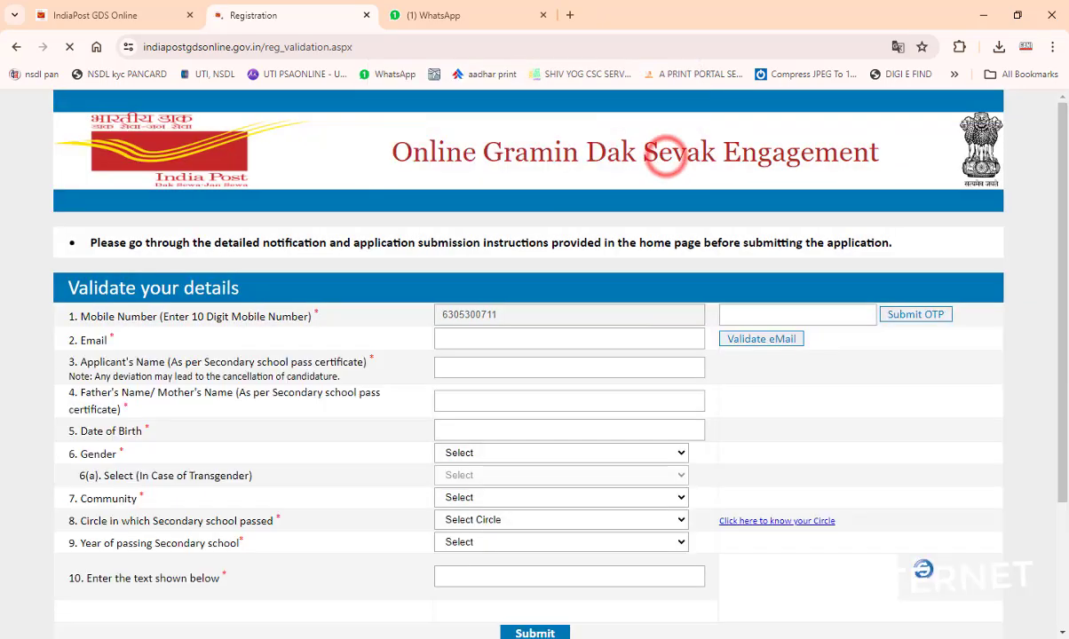
click(676, 635)
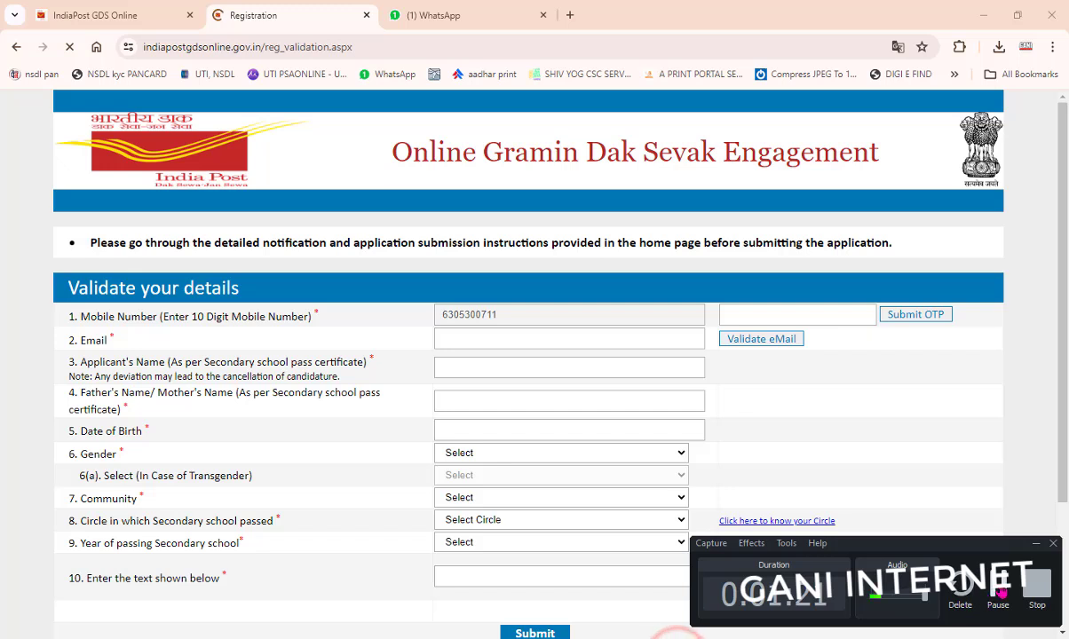
click(998, 590)
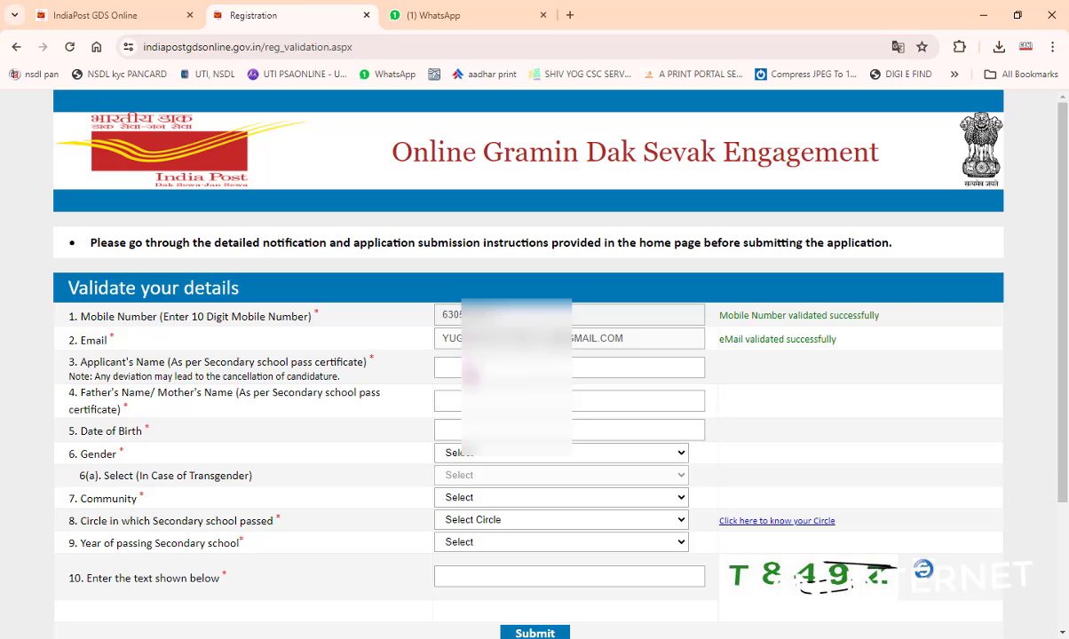
Step: Enter the applicant's name and the father's/mother's name
click(461, 366)
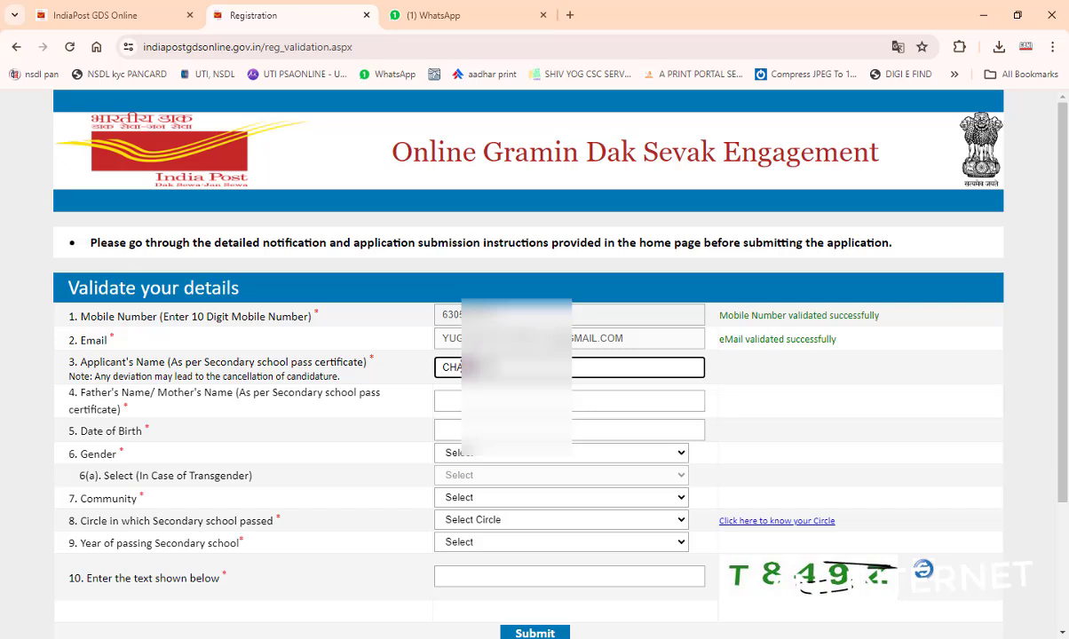
text(YAD)
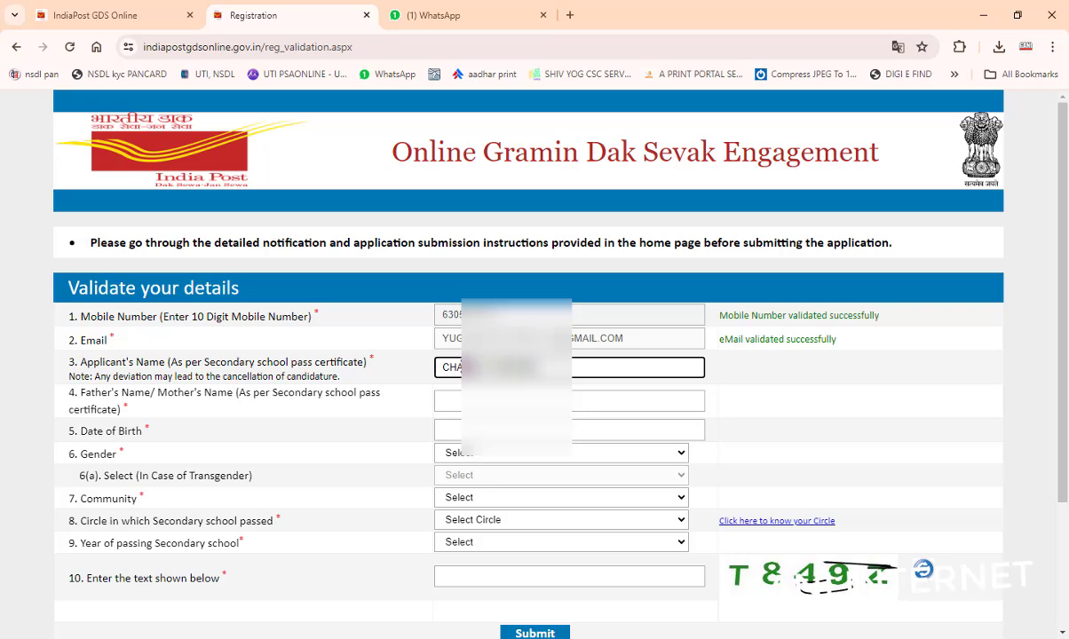
click(444, 400)
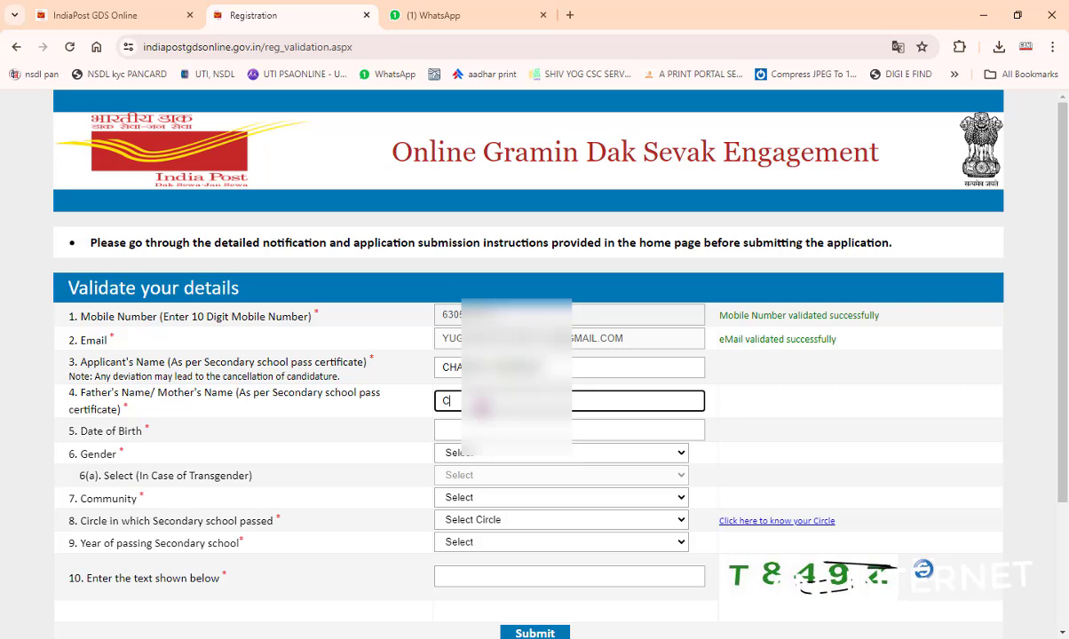
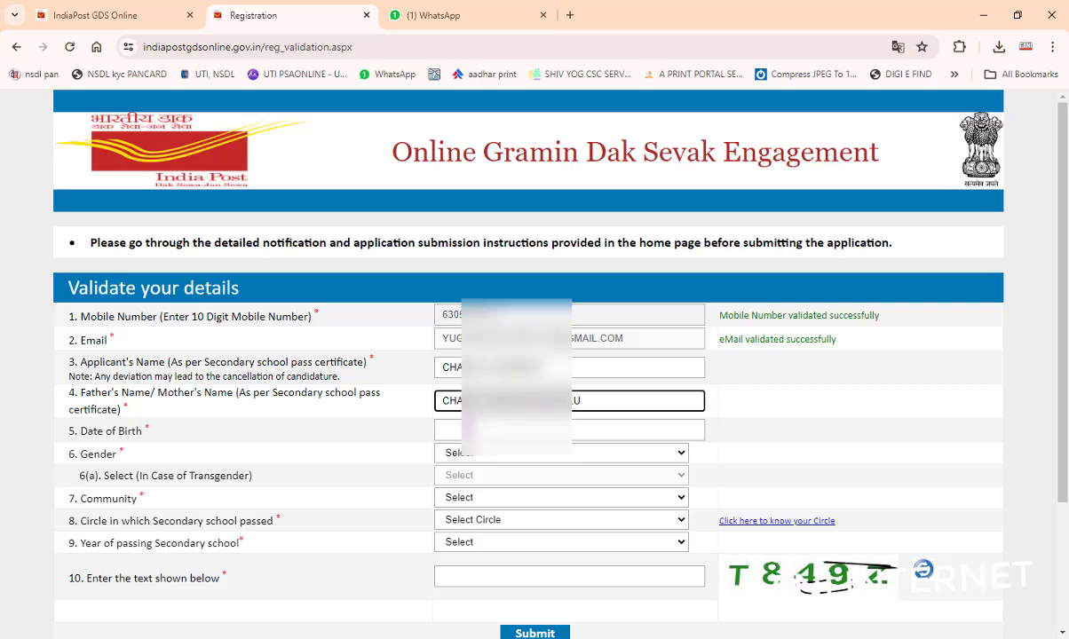
Step: Open the date-of-birth calendar and set it to the birth year and June
click(457, 430)
click(539, 458)
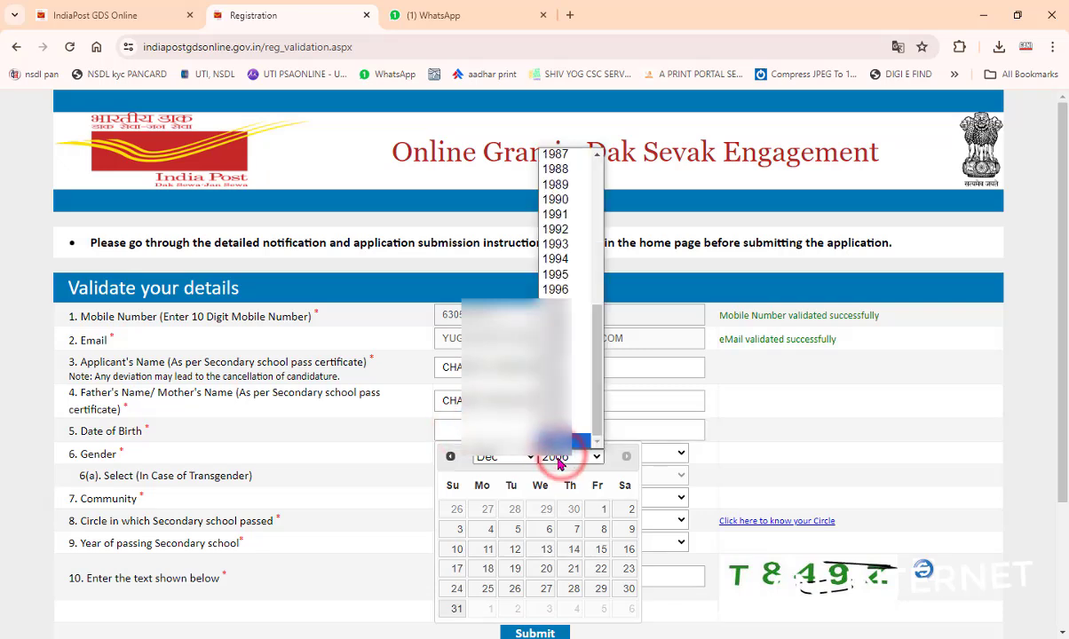
text(1986)
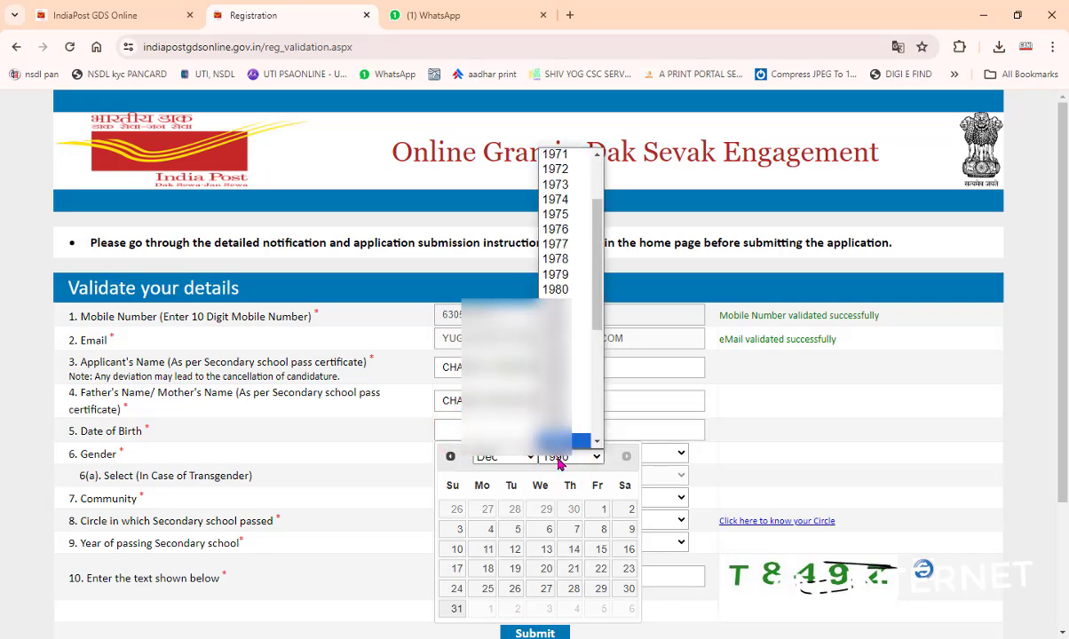
key(Return)
click(512, 459)
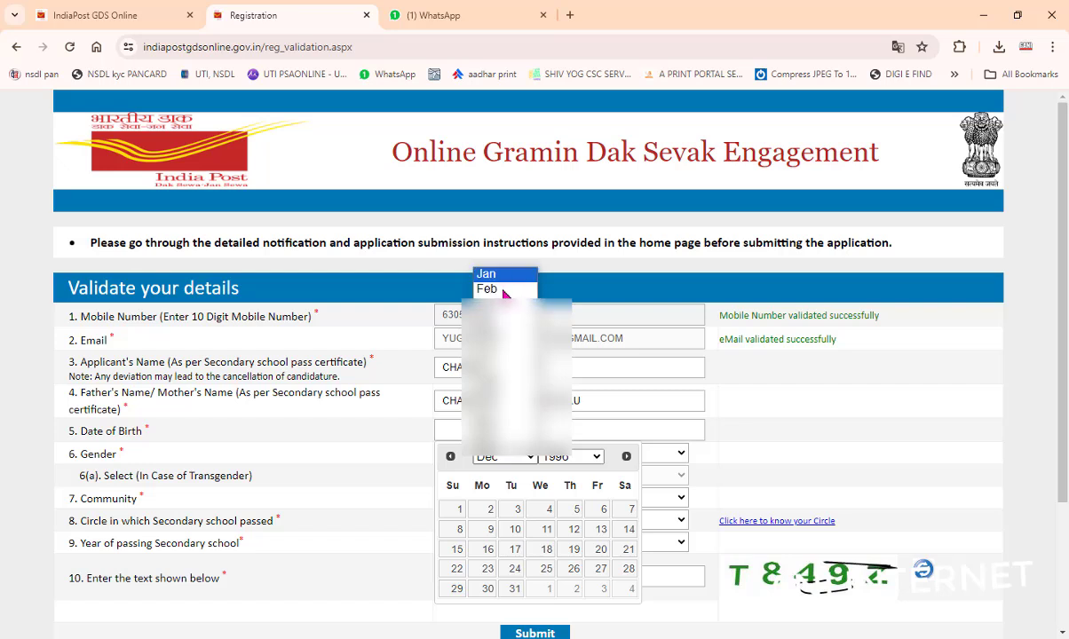
click(501, 349)
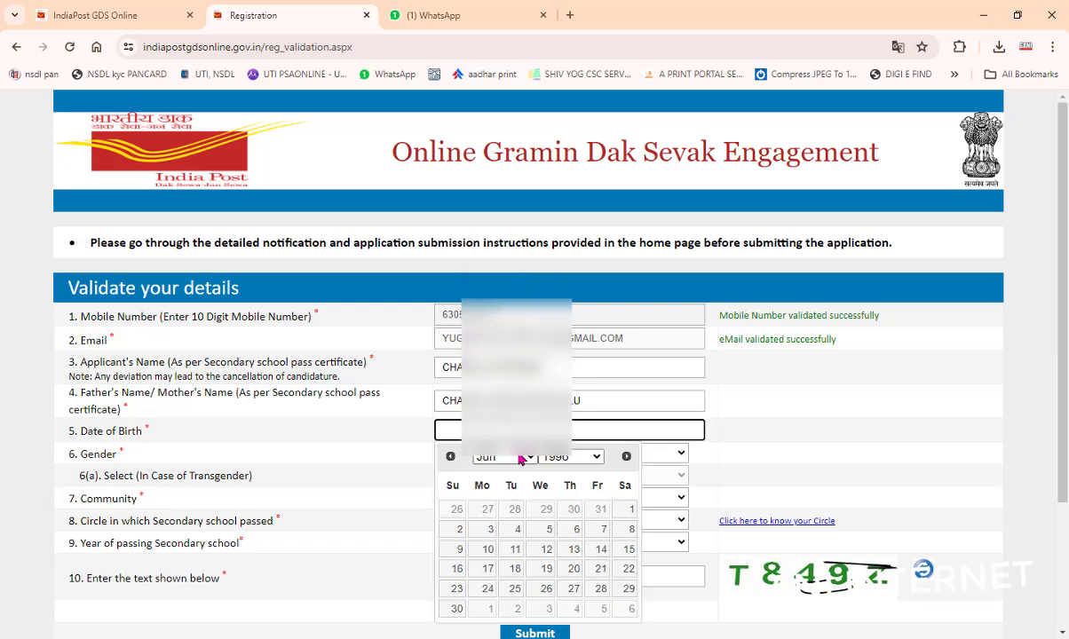
Step: Pick the 19th as birth date, gender Male and community OBC
click(545, 569)
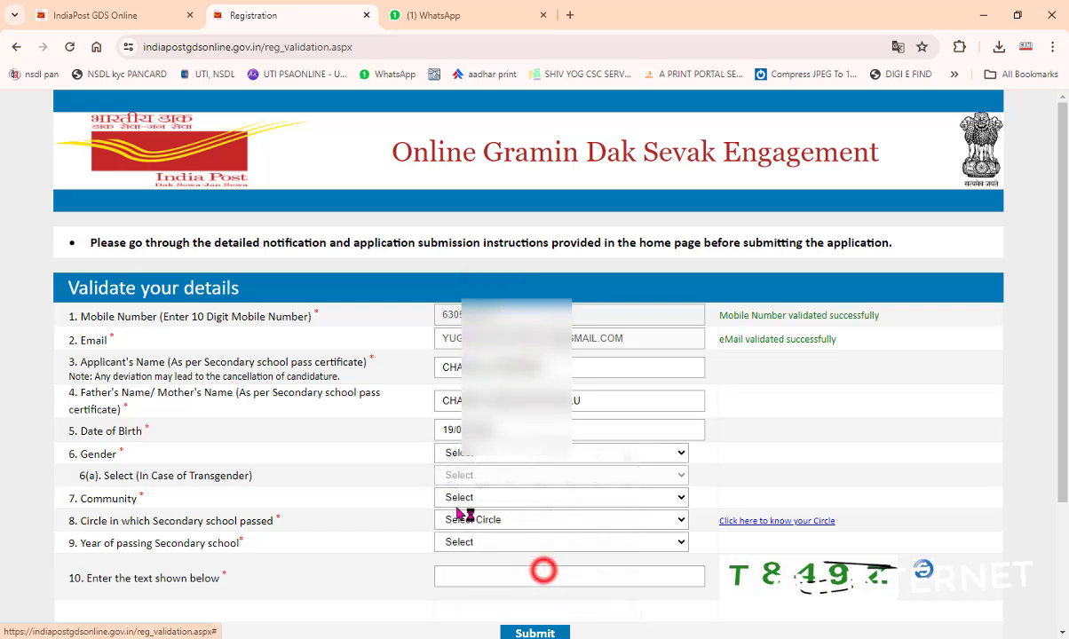
click(460, 454)
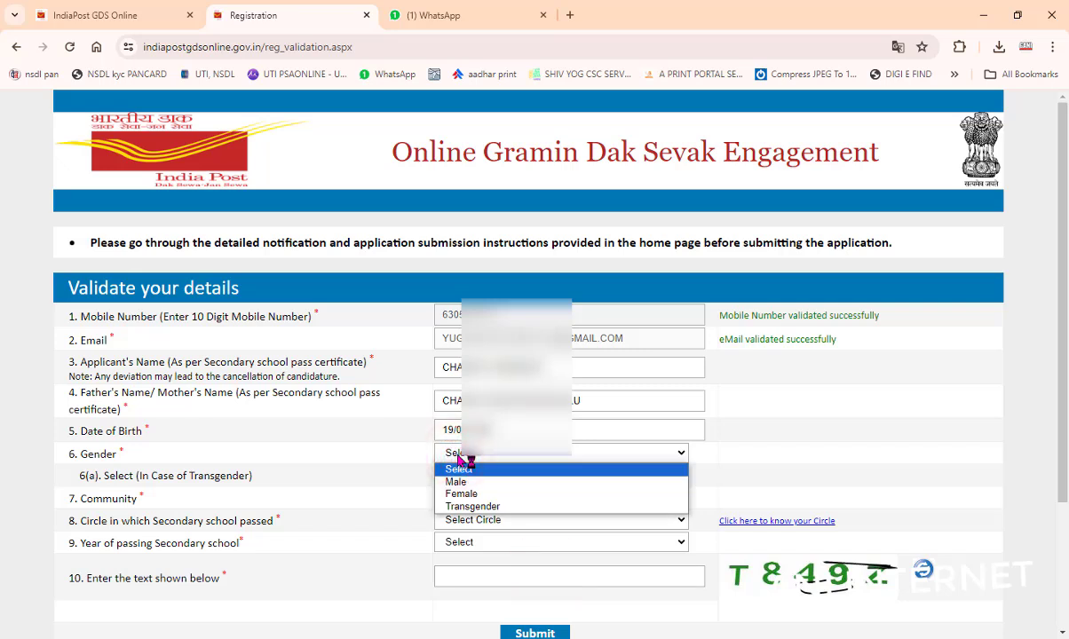
click(455, 481)
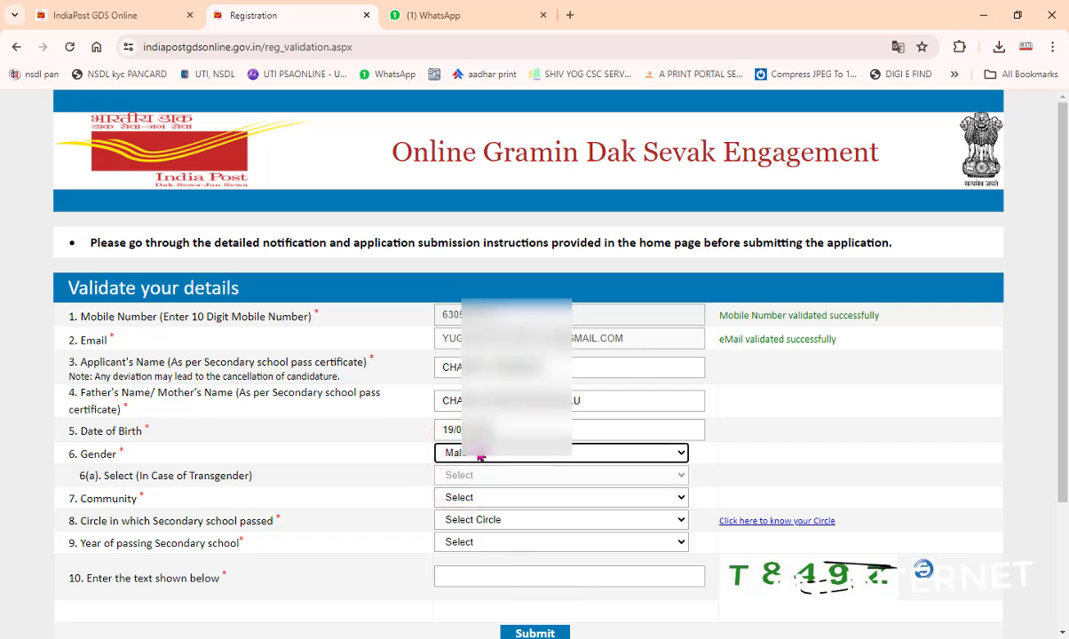
click(482, 497)
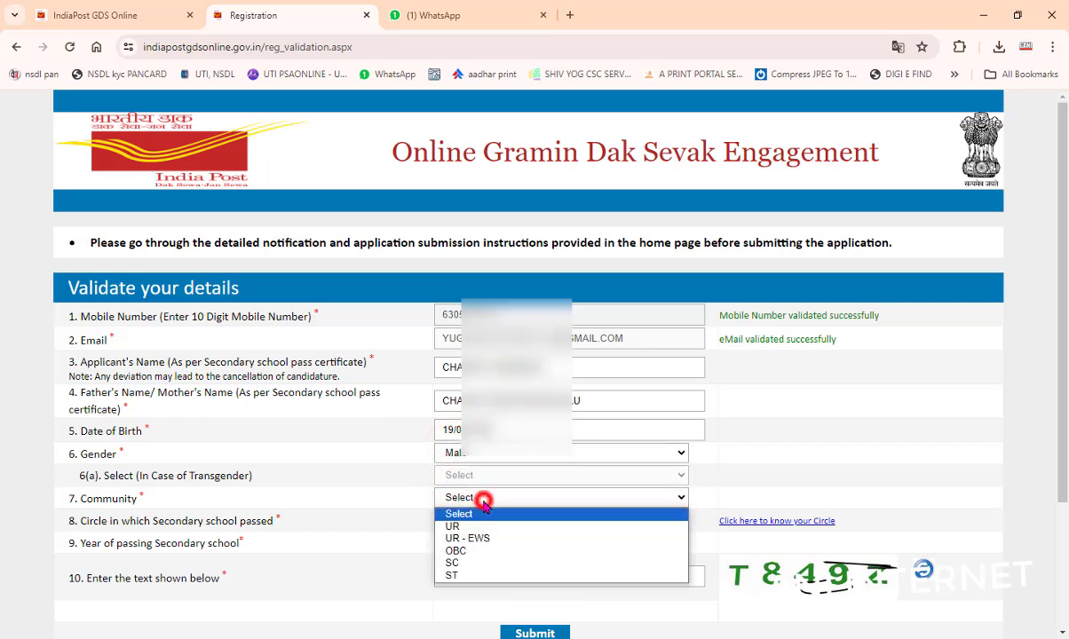
click(476, 552)
click(444, 519)
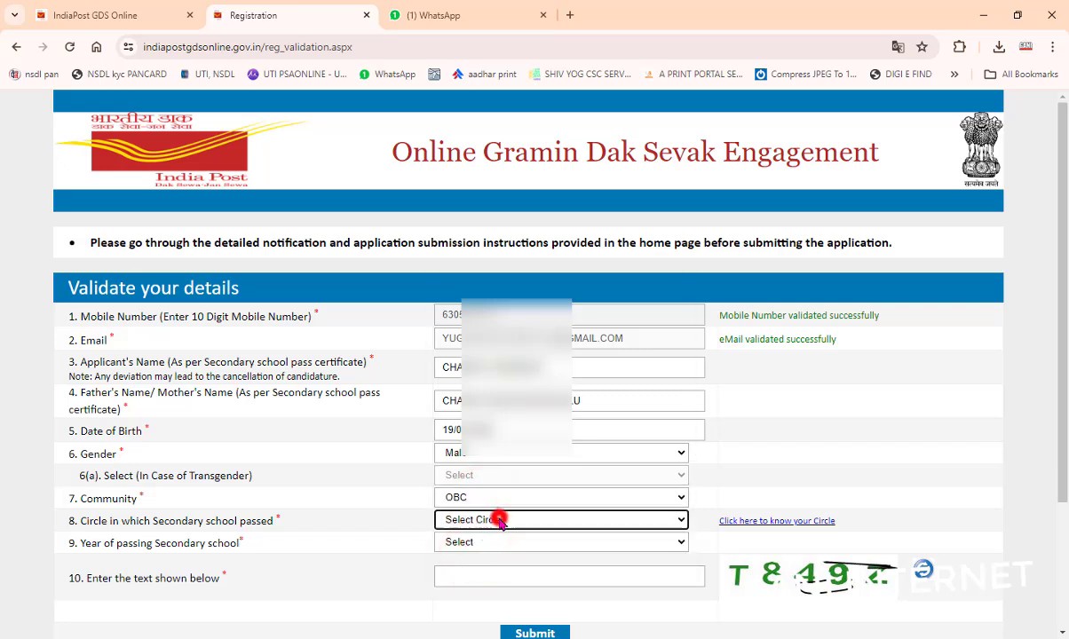
click(506, 498)
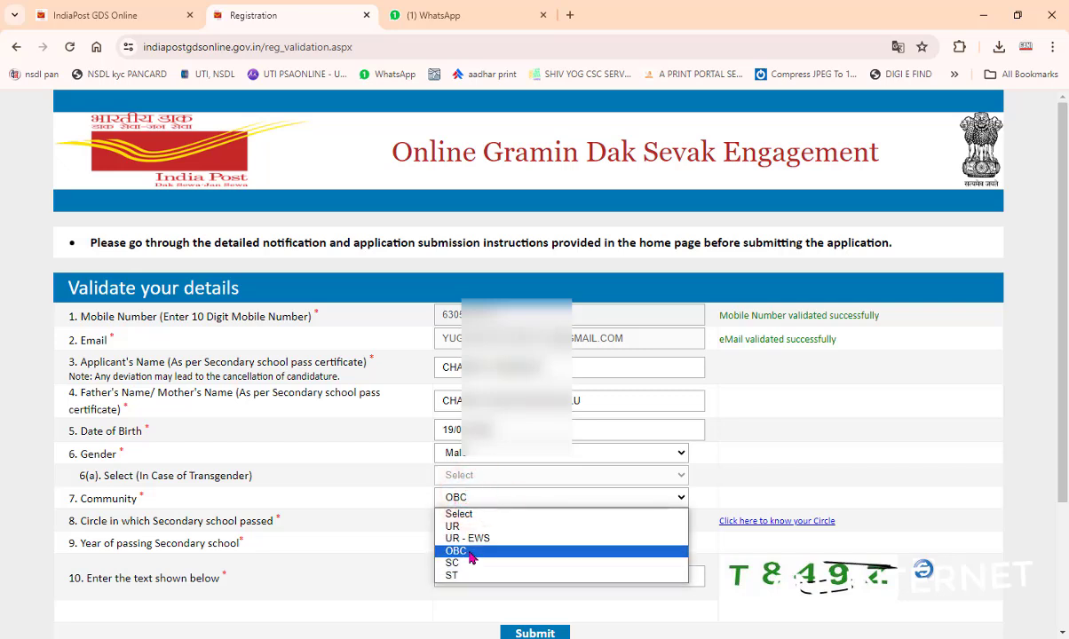
click(470, 552)
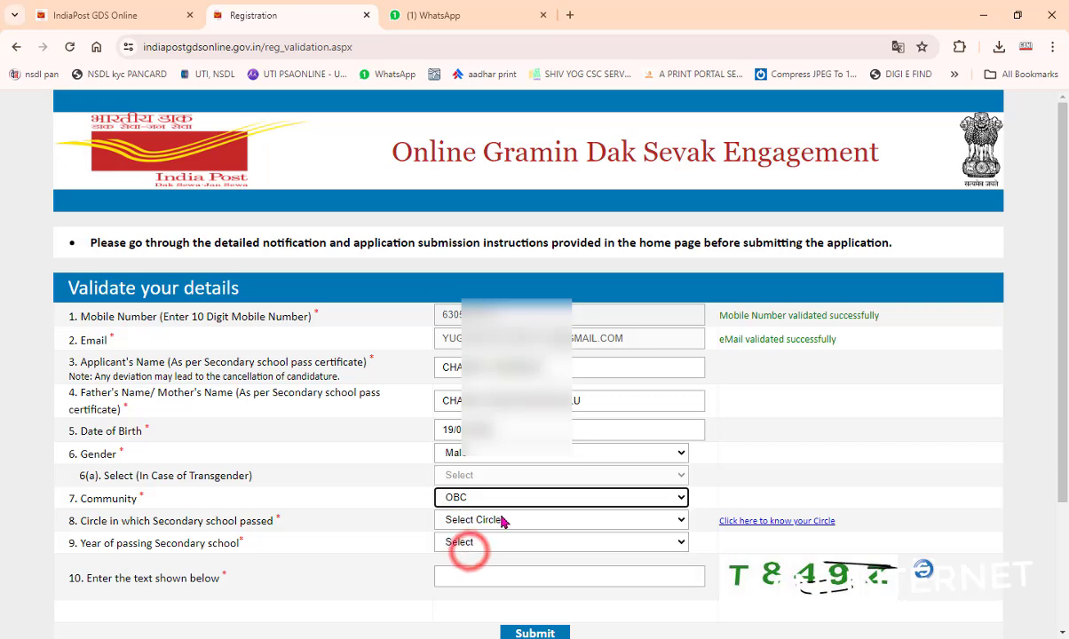
Step: Set the schooling circle to Andhra Pradesh and the passing year to 2011
click(489, 519)
key(k)
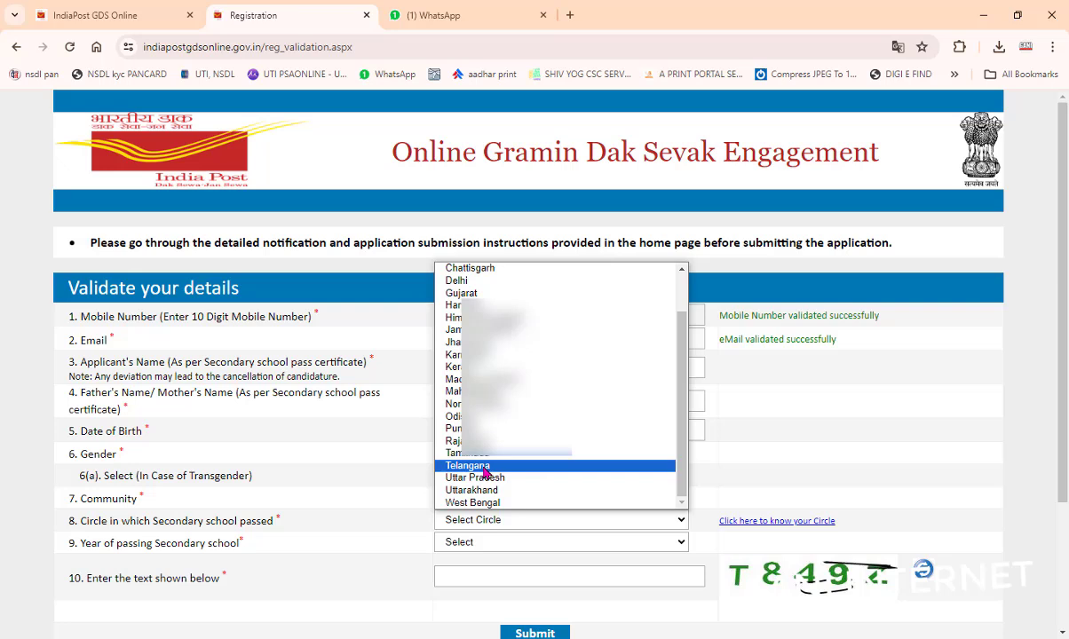
scroll(486, 296, up, 2)
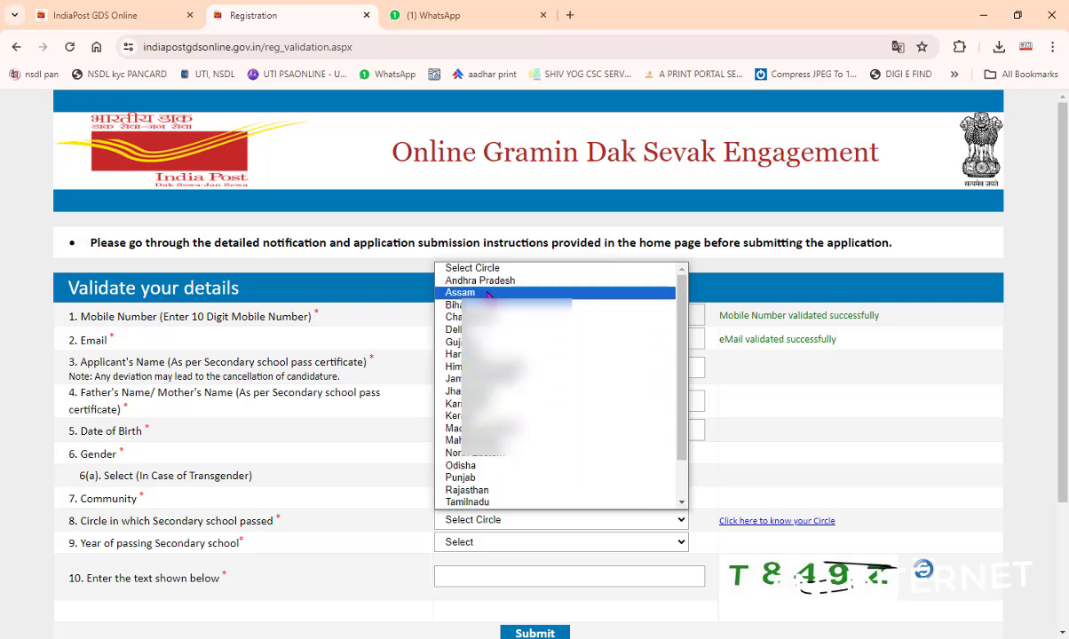
click(486, 282)
click(486, 541)
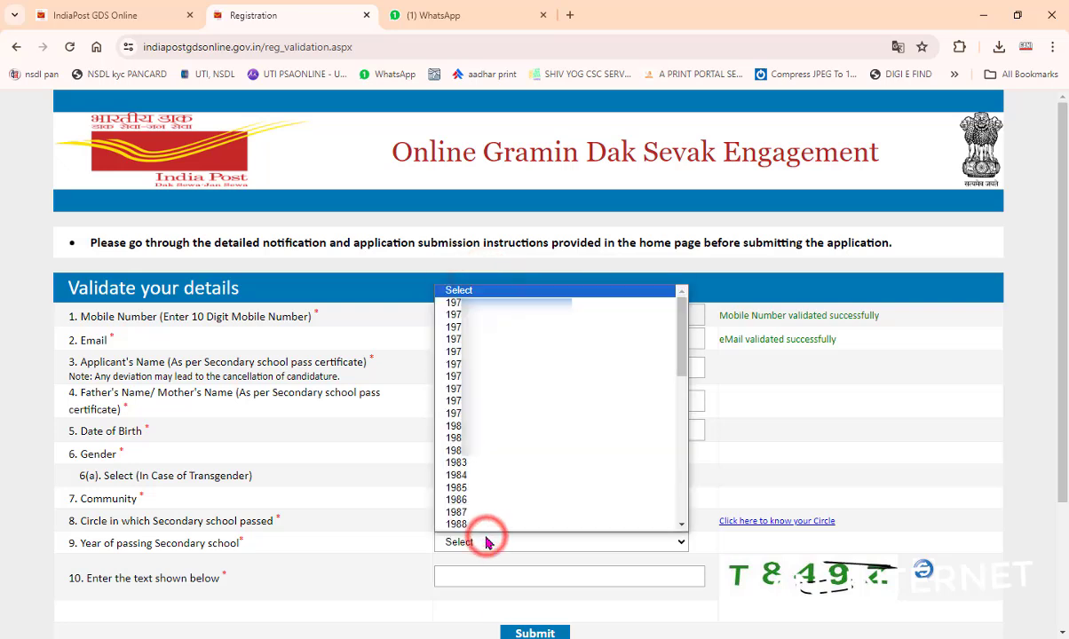
scroll(520, 444, down, 5)
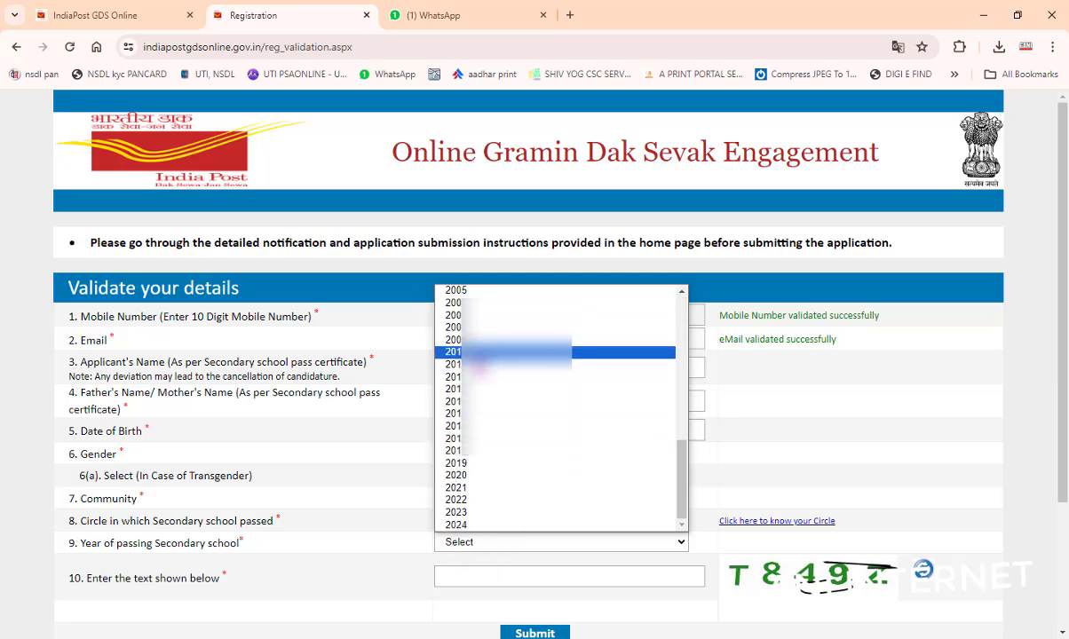
click(476, 362)
Step: Enter the captcha text and submit the first-stage details
click(484, 576)
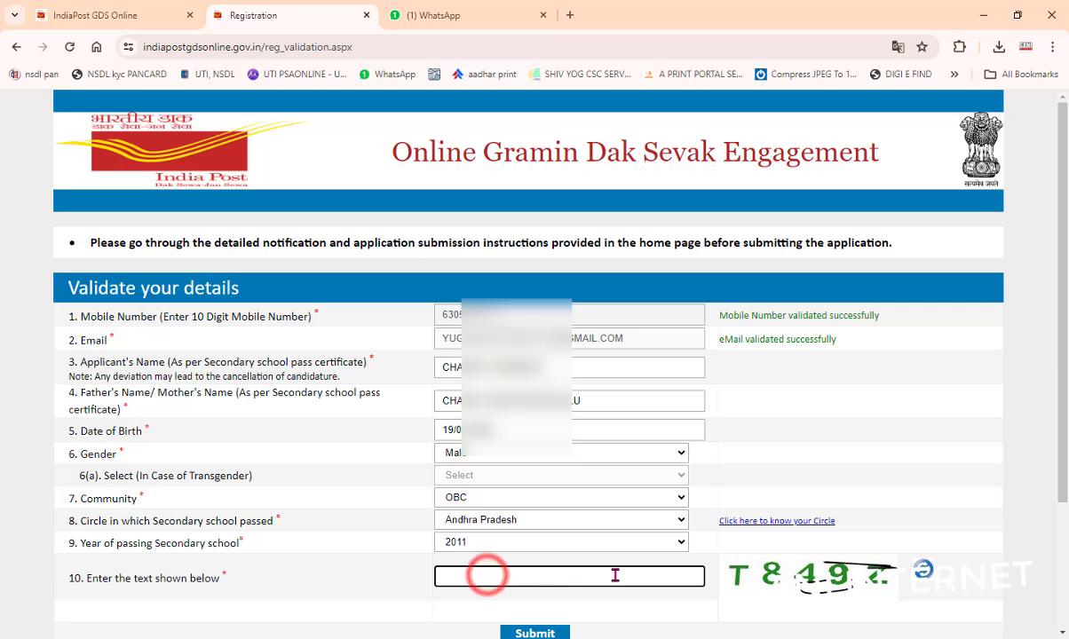
text(T)
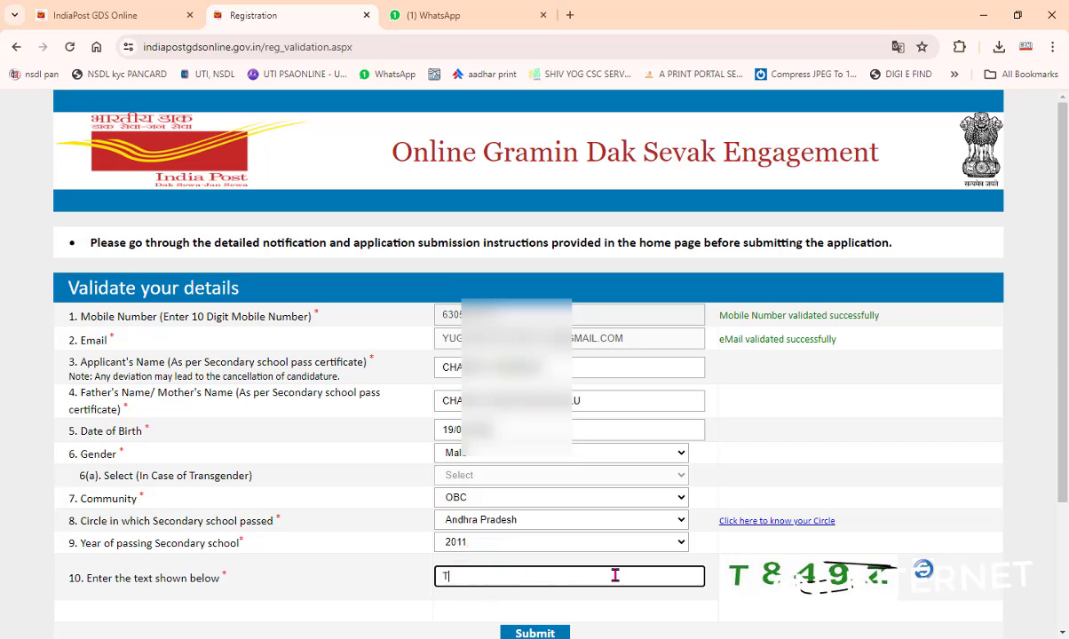
text(849Z)
scroll(612, 573, down, 1)
click(545, 537)
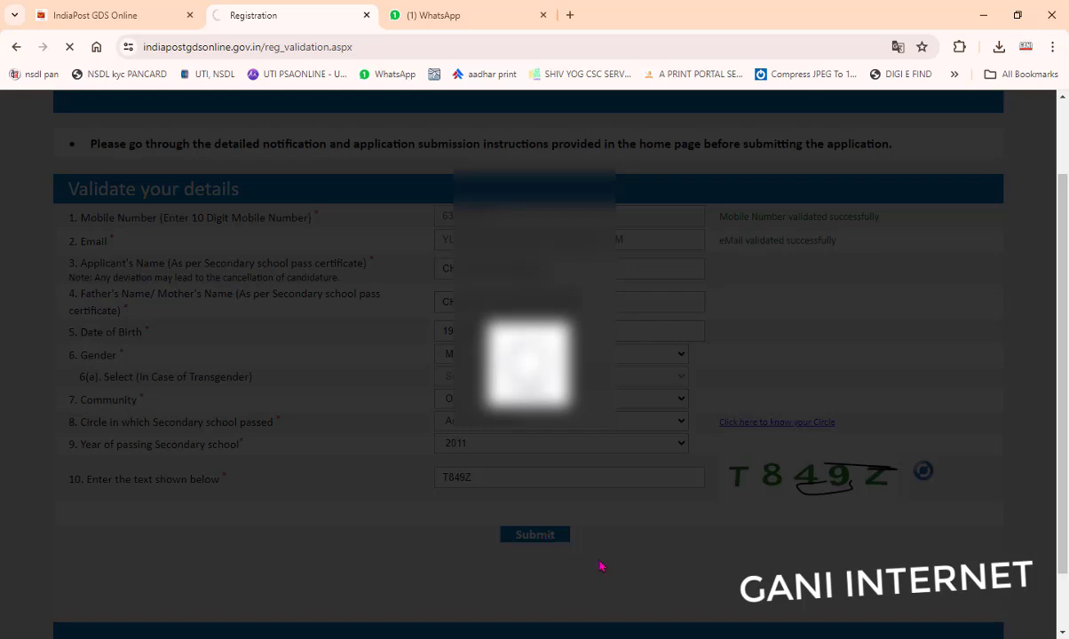
scroll(602, 568, up, 2)
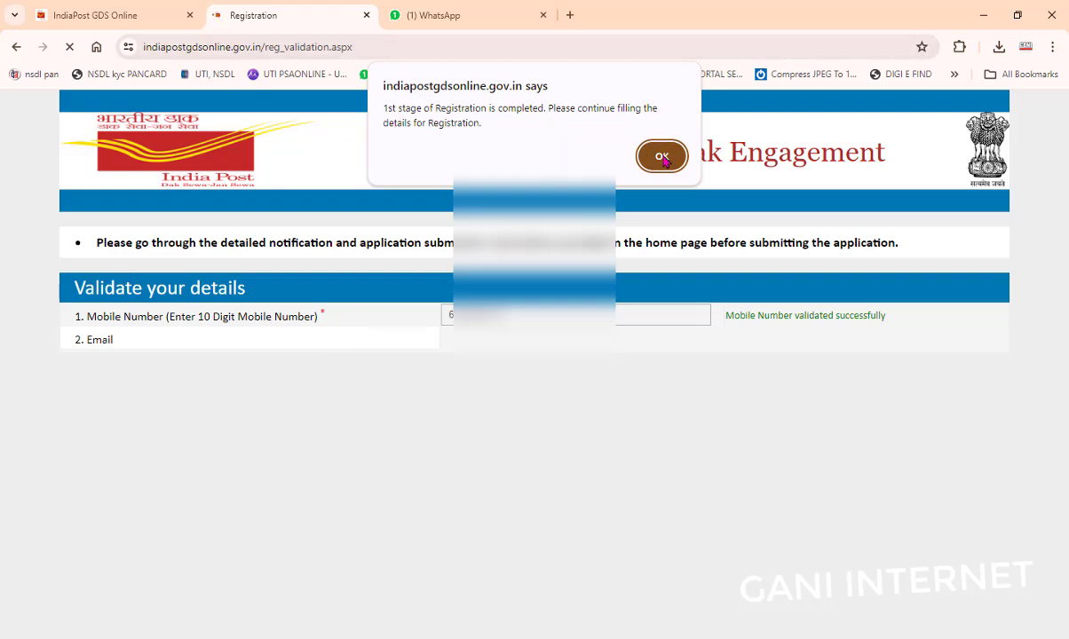
Step: Enter the Aadhaar number and answer No to the disability question
click(628, 151)
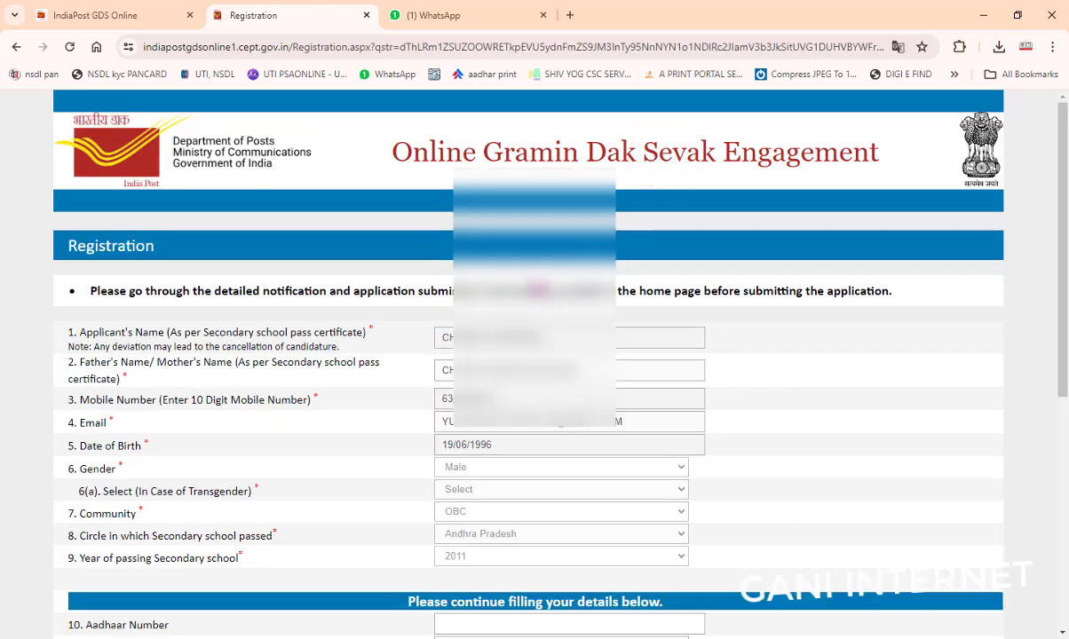
scroll(506, 266, down, 3)
click(475, 376)
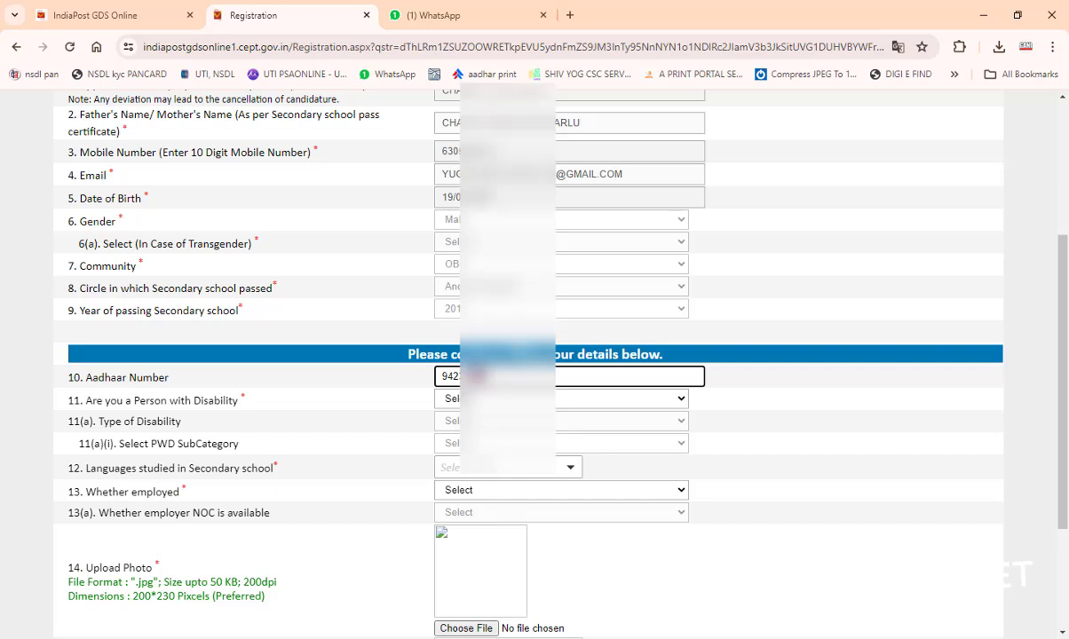
text(12)
click(452, 399)
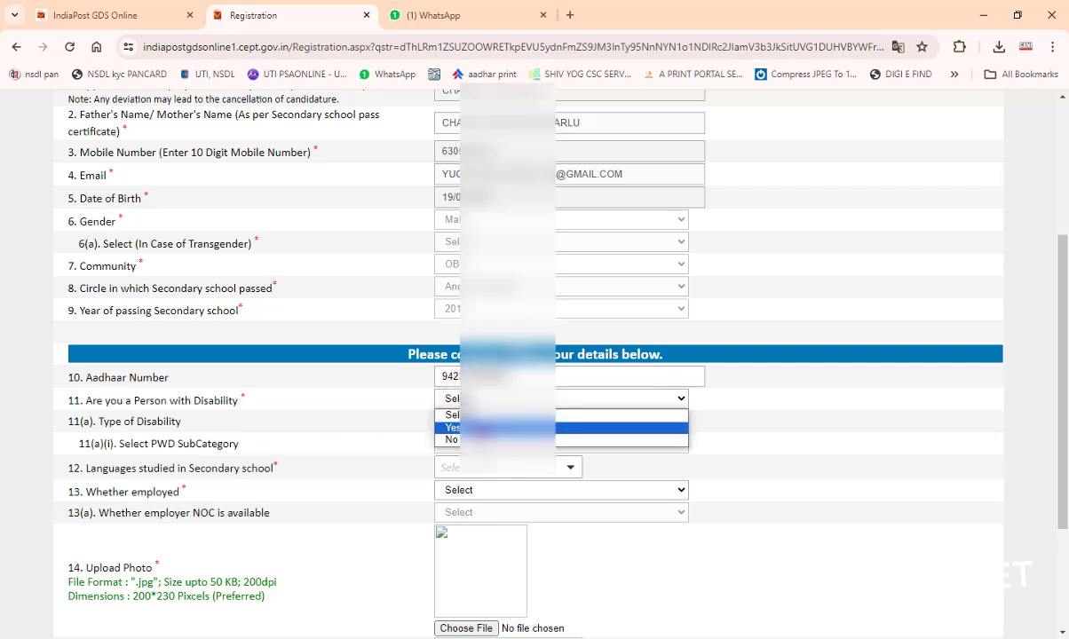
click(462, 439)
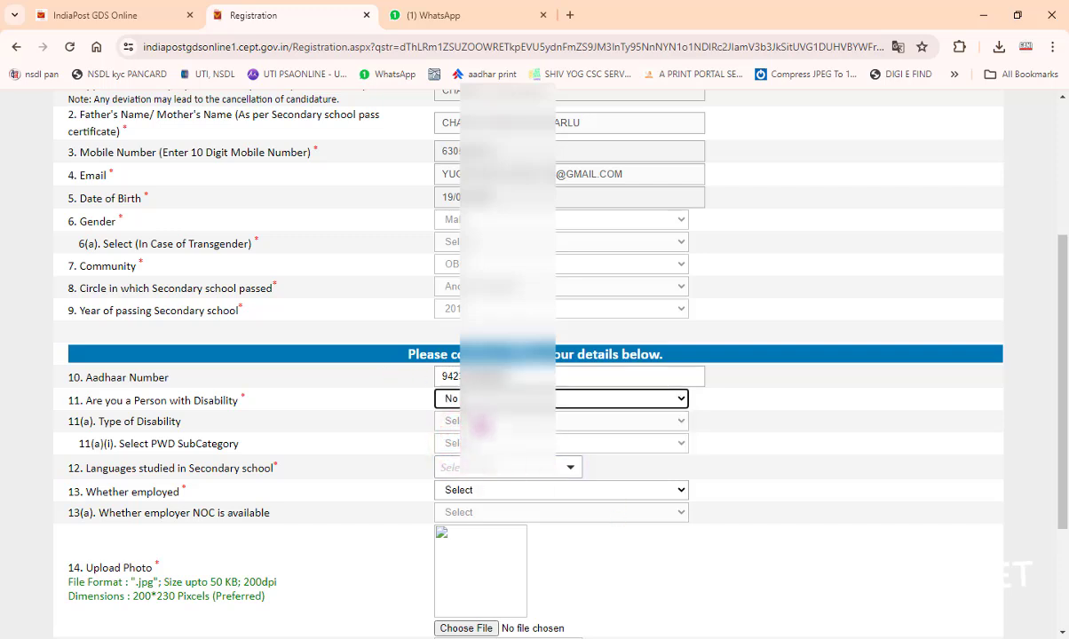
Step: Tick Telugu as the language studied at school and confirm it
click(463, 471)
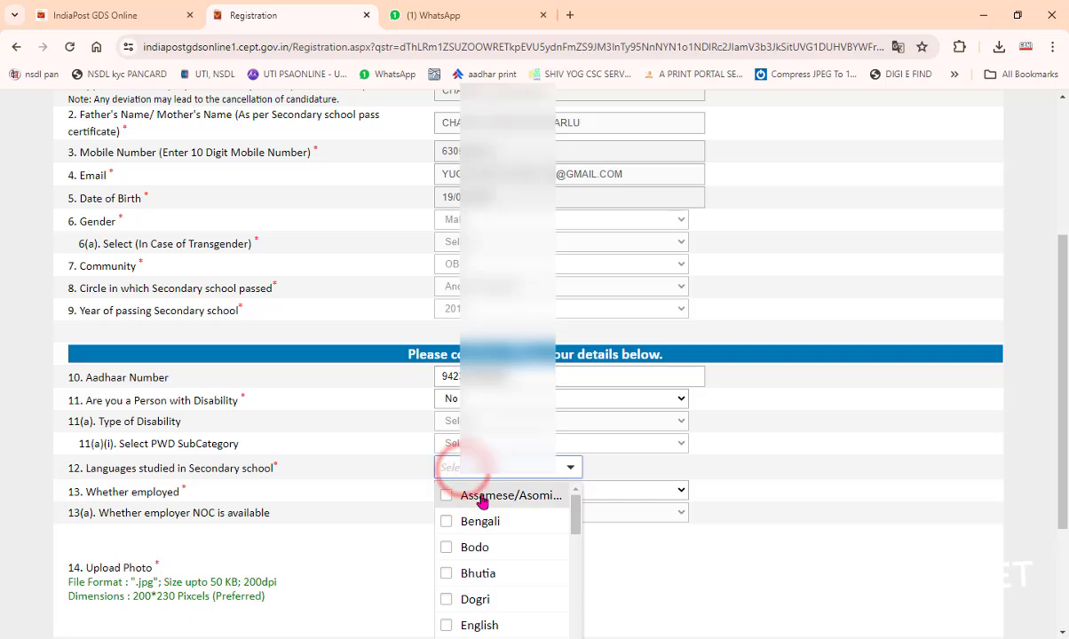
scroll(484, 533, down, 5)
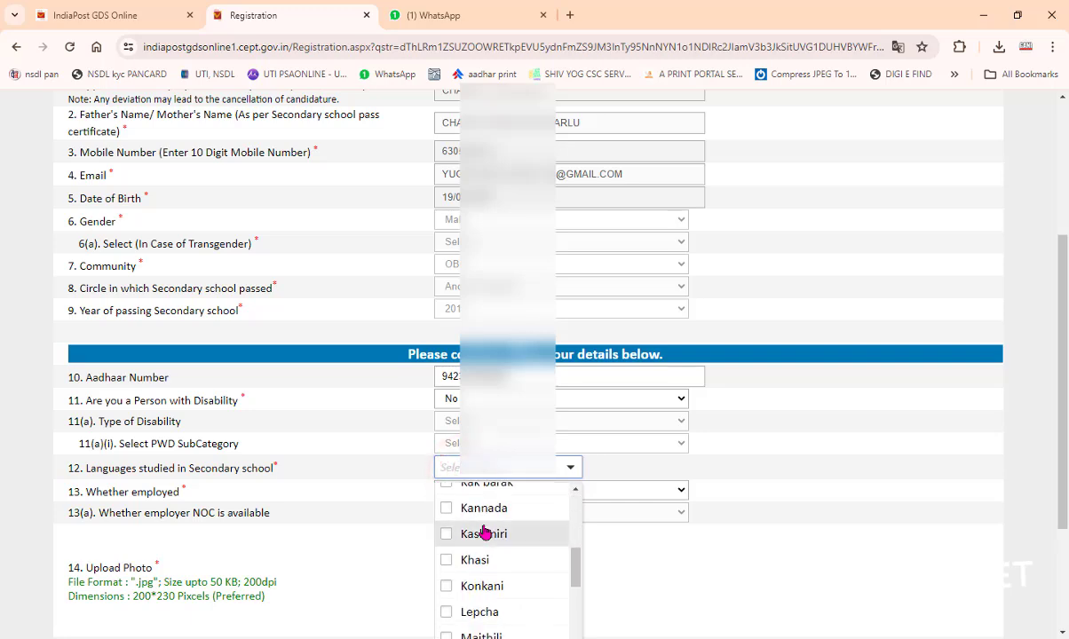
scroll(484, 532, down, 10)
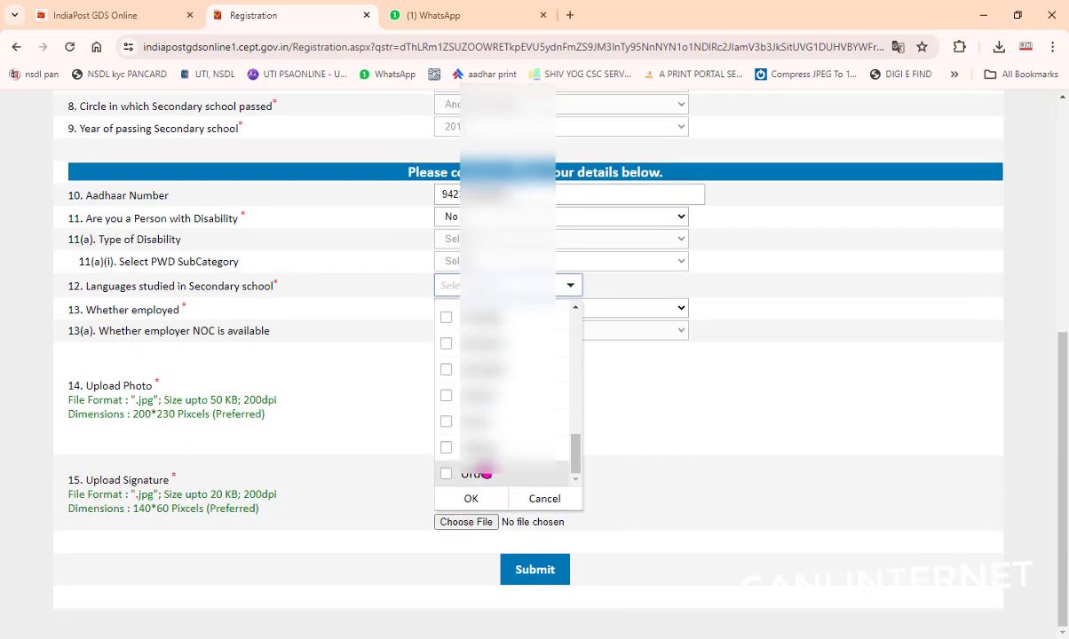
click(476, 448)
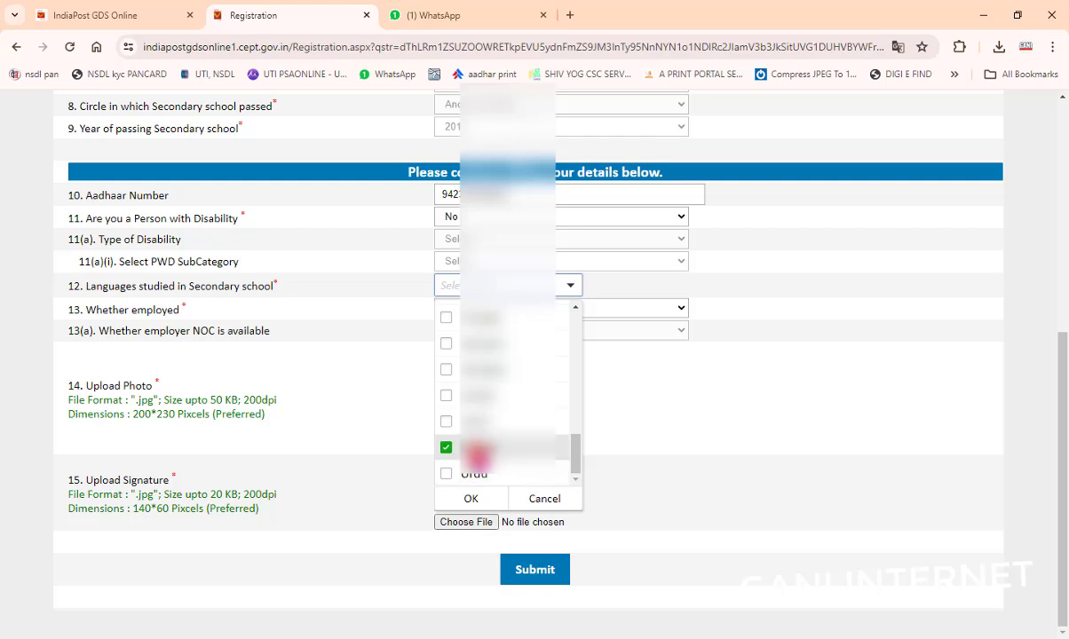
click(471, 498)
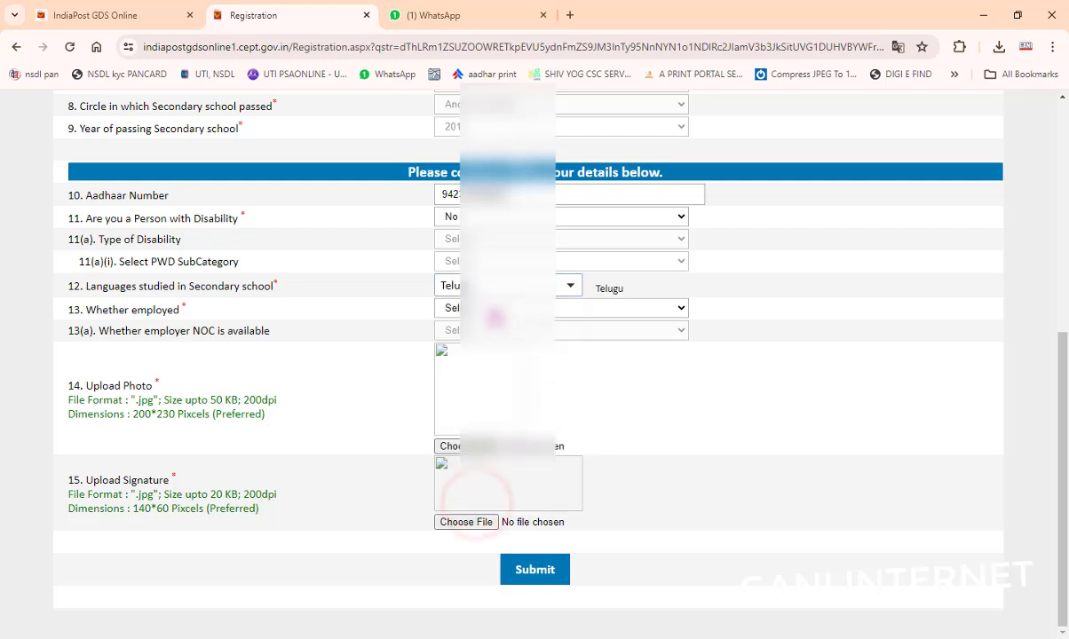
click(491, 308)
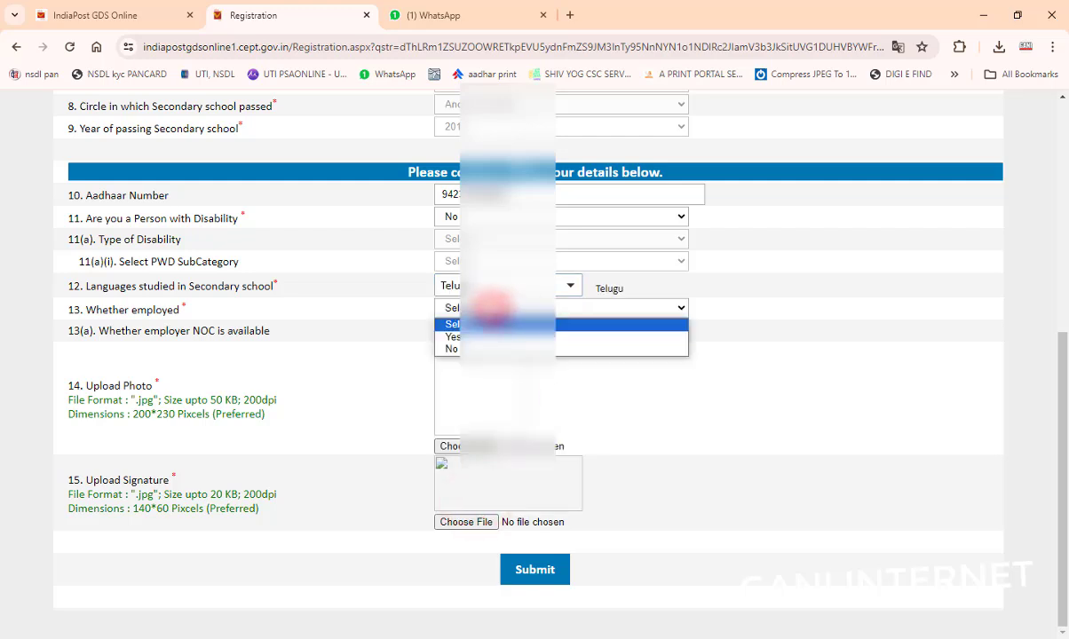
Step: Set employed to No and attach the applicant's photo and signature images
click(453, 349)
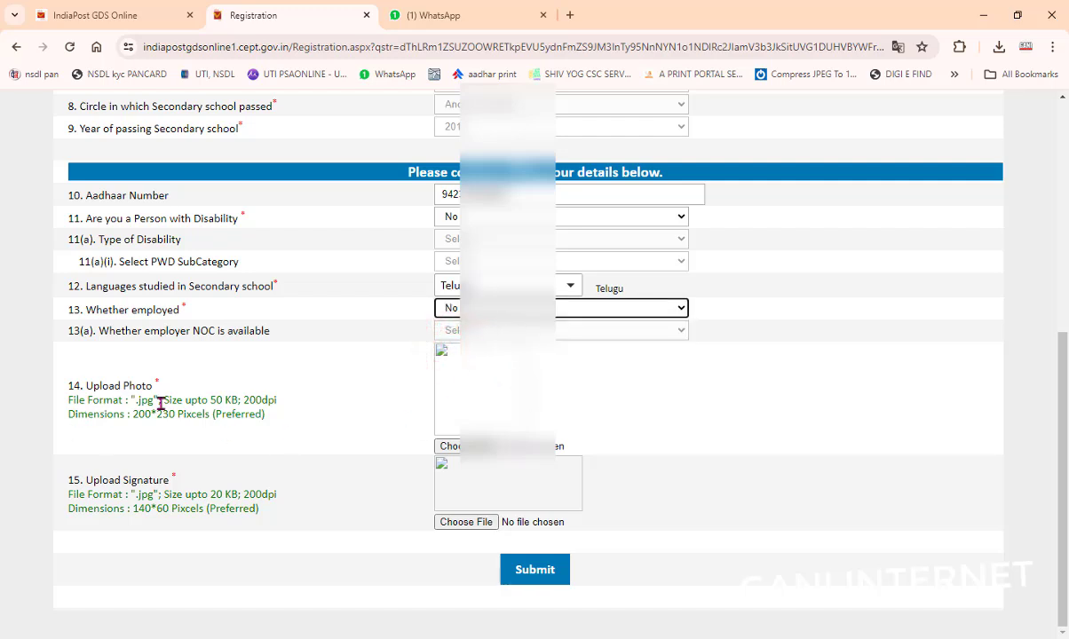
click(453, 446)
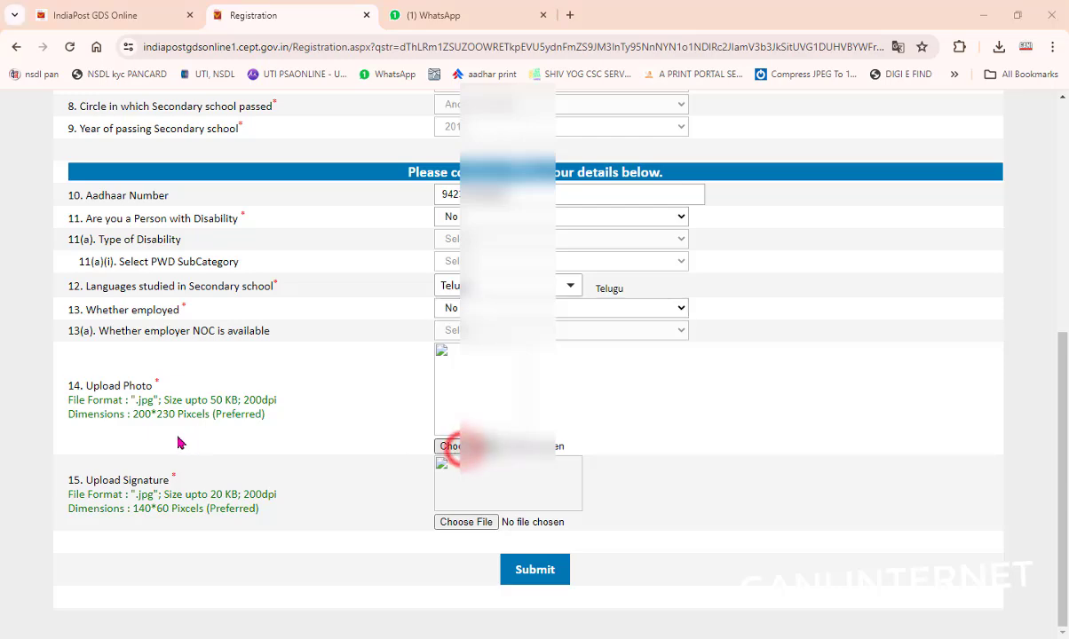
click(195, 157)
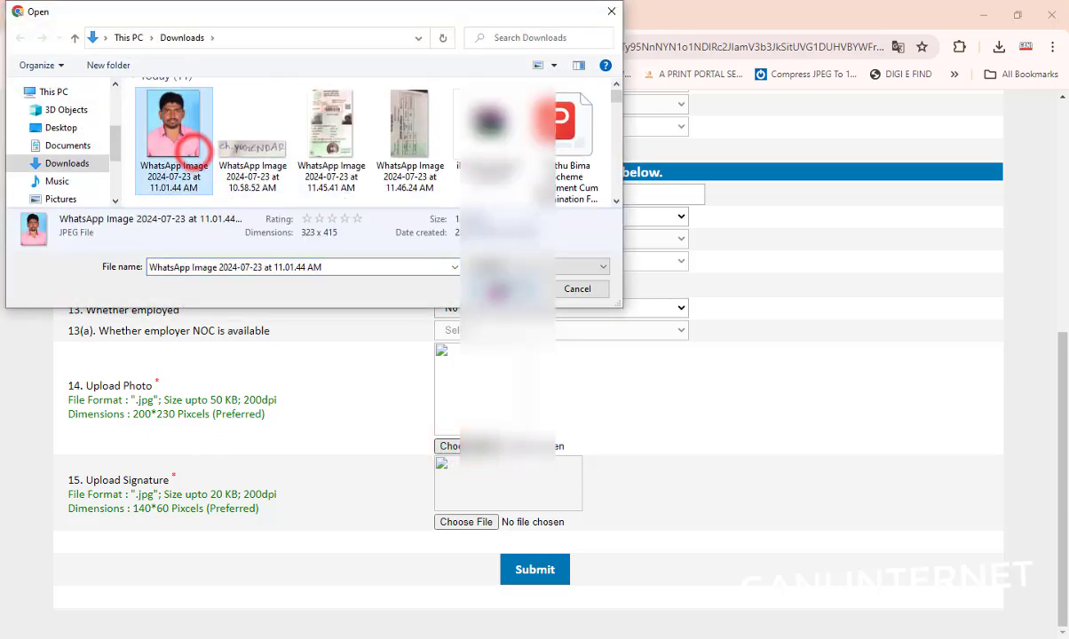
click(480, 289)
click(470, 522)
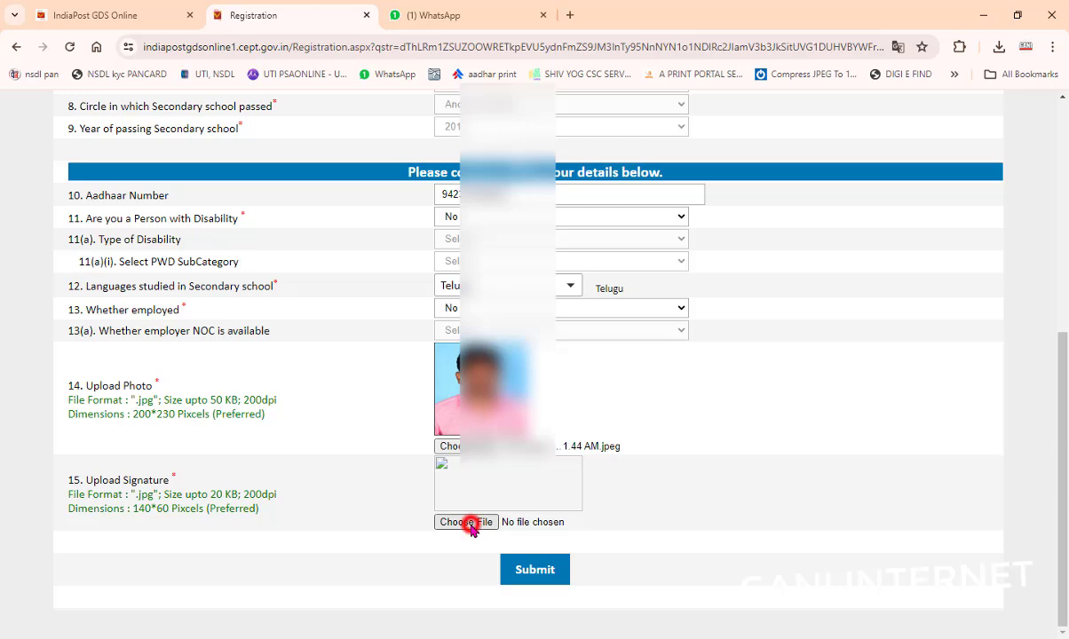
double_click(224, 169)
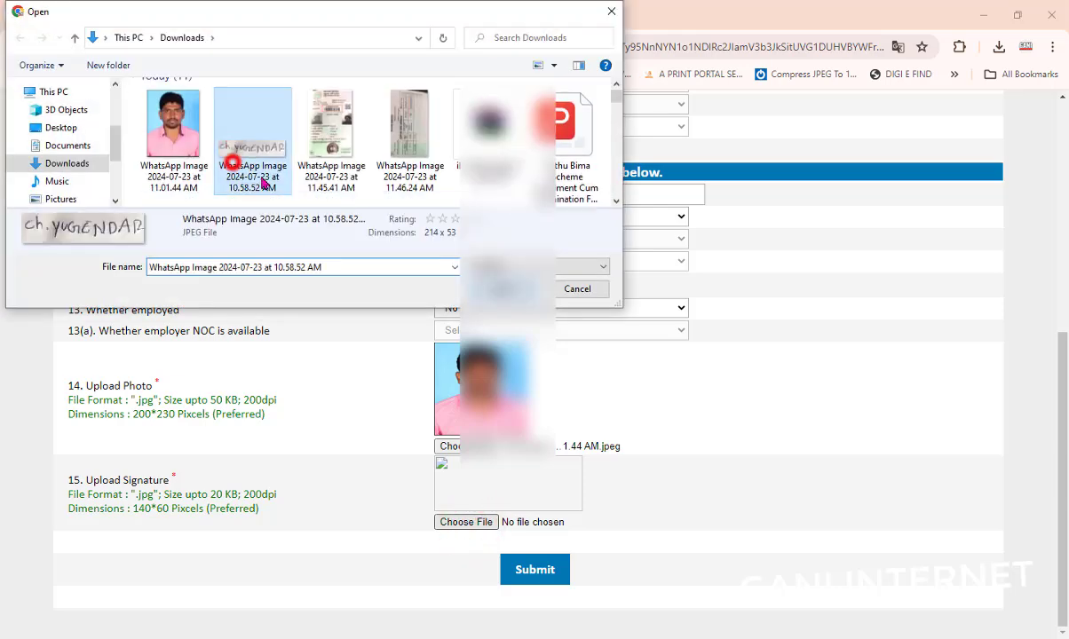
Step: Submit the form, accept the no-duplicate-registration declaration and confirm submission
click(535, 573)
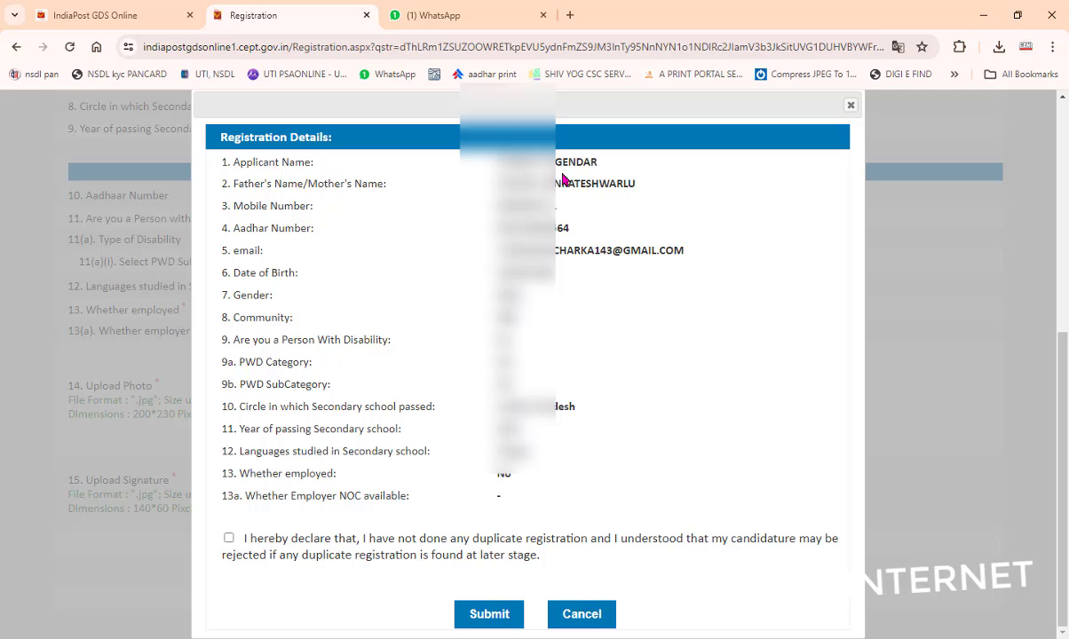
right_click(431, 236)
click(282, 471)
click(229, 538)
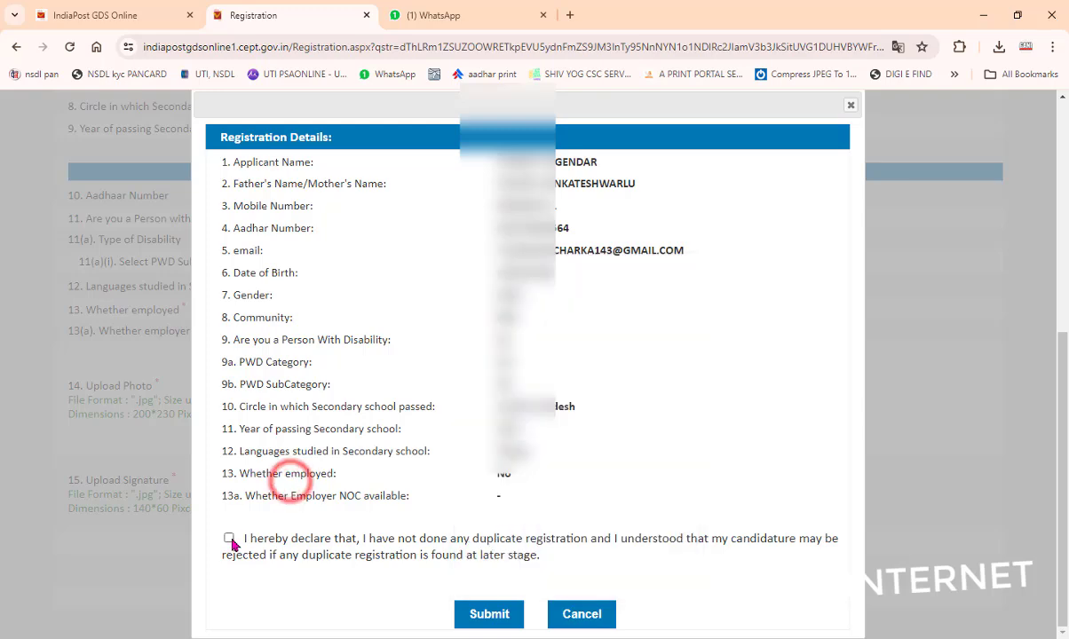
click(487, 612)
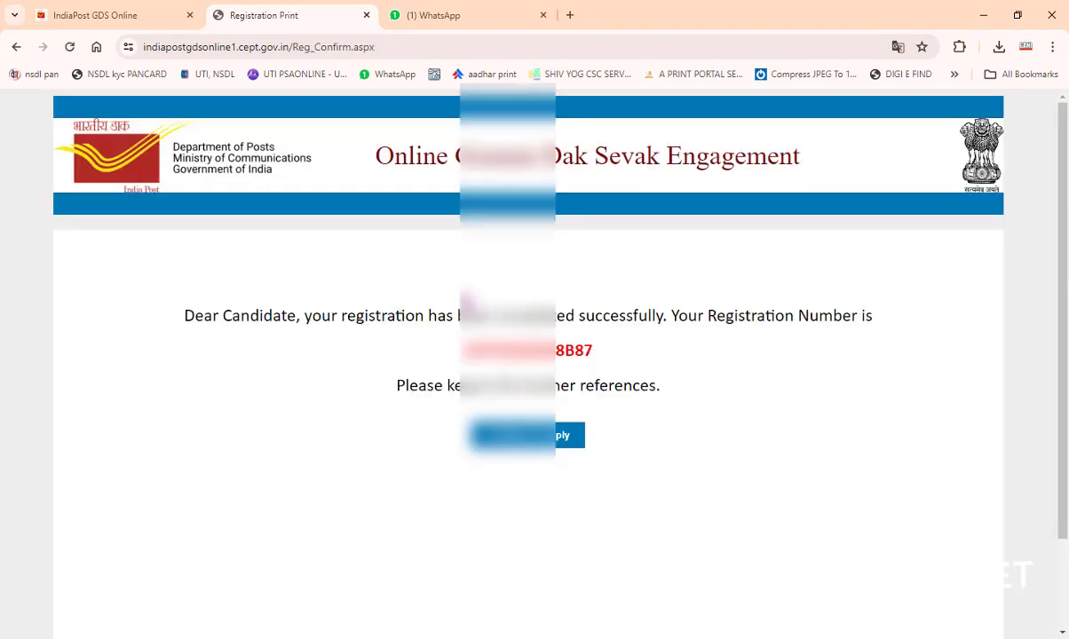
Step: Copy the new registration number and continue to the application's verification details
double_click(475, 351)
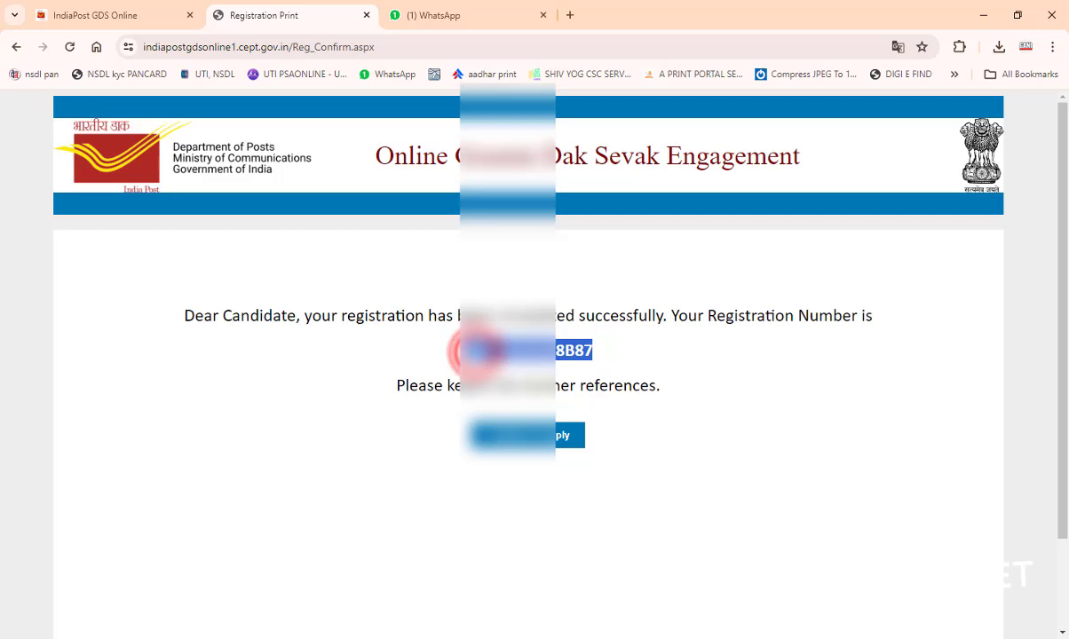
right_click(506, 355)
click(537, 369)
click(487, 351)
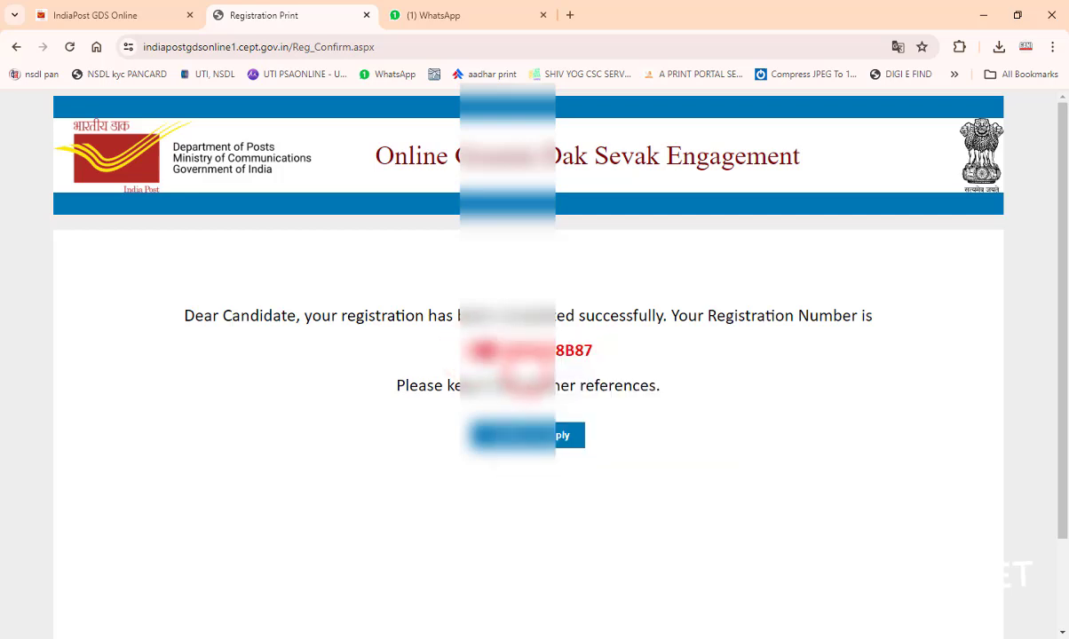
right_click(489, 346)
double_click(524, 351)
right_click(486, 357)
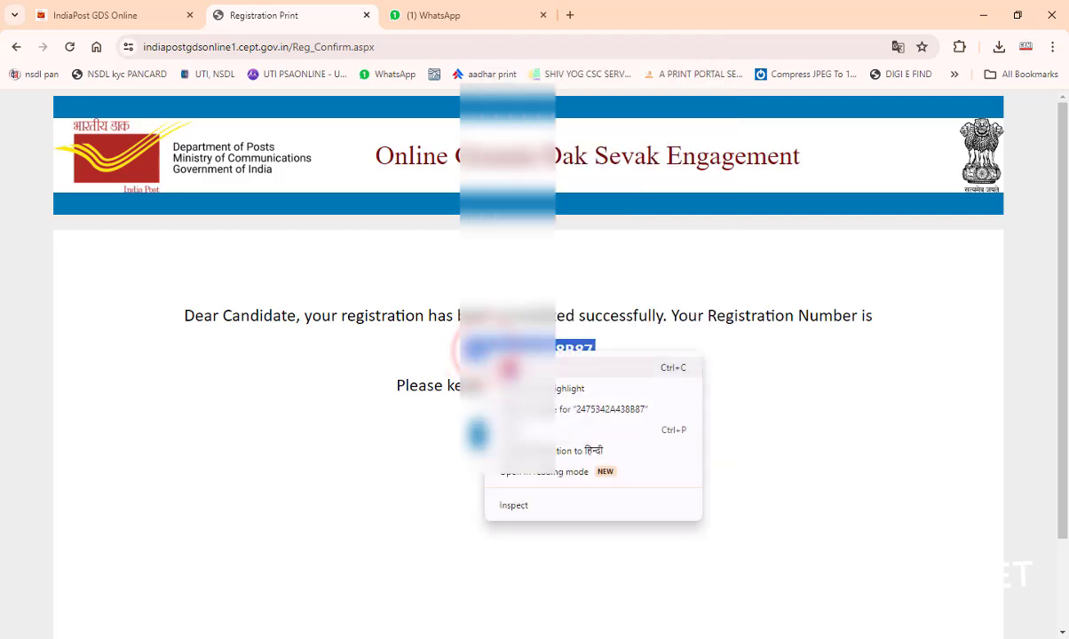
click(479, 353)
right_click(539, 355)
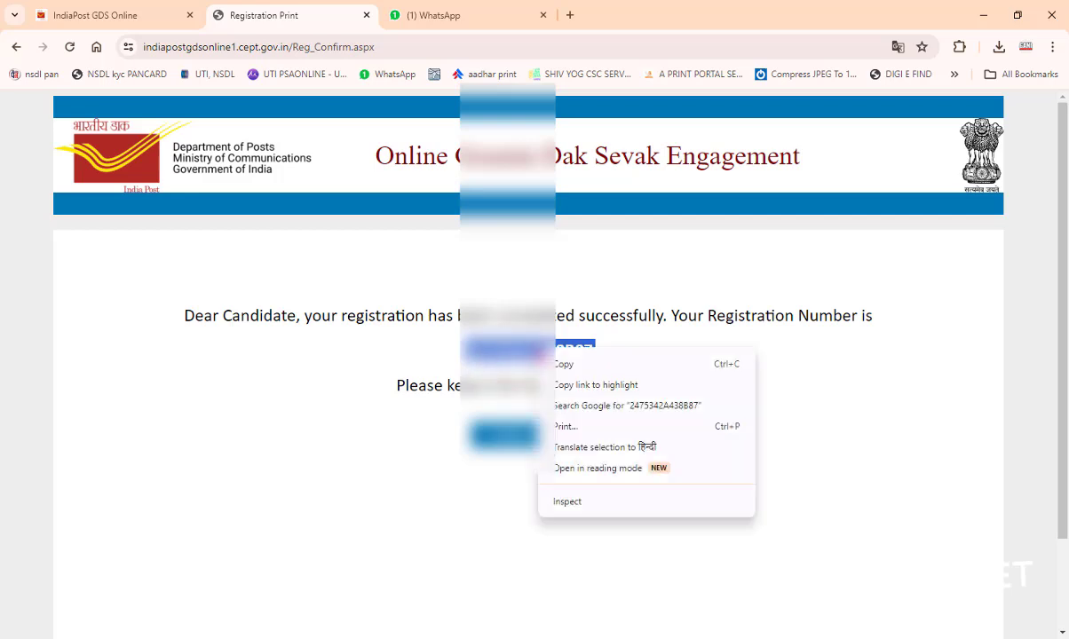
click(559, 365)
click(519, 437)
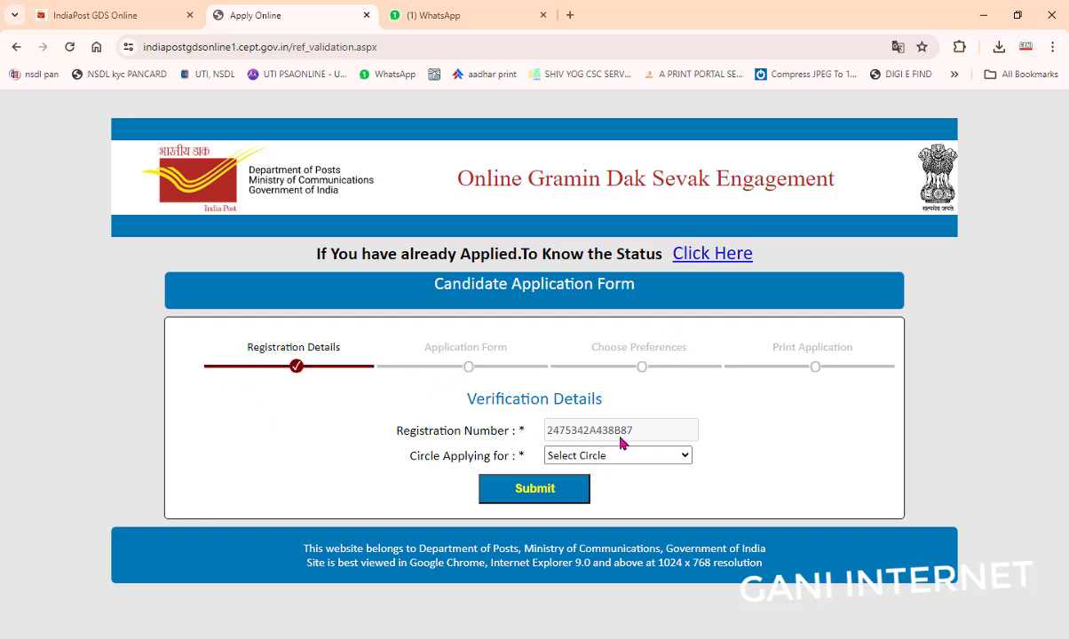
Step: Choose Telangana as the circle applying for, submit, and acknowledge the OTP-sent notice
click(584, 456)
scroll(634, 230, down, 2)
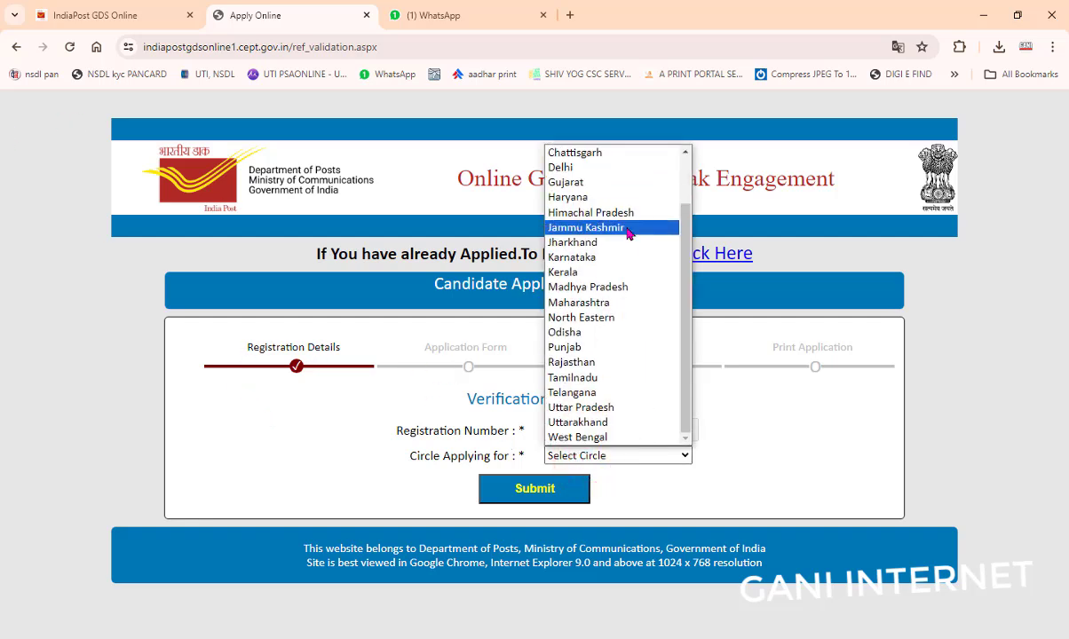
click(578, 397)
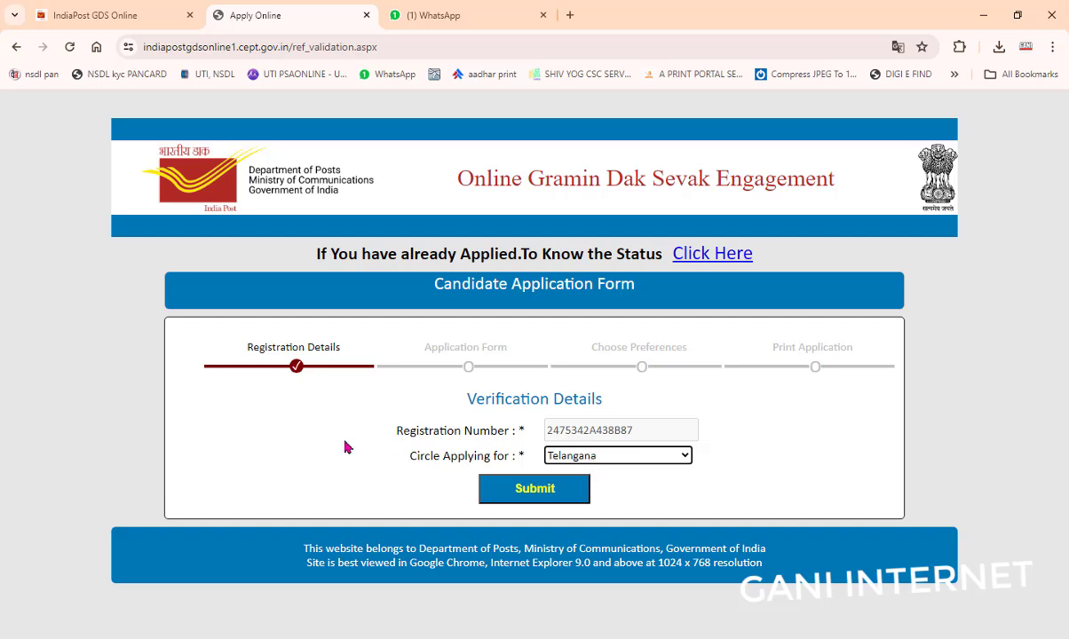
click(509, 488)
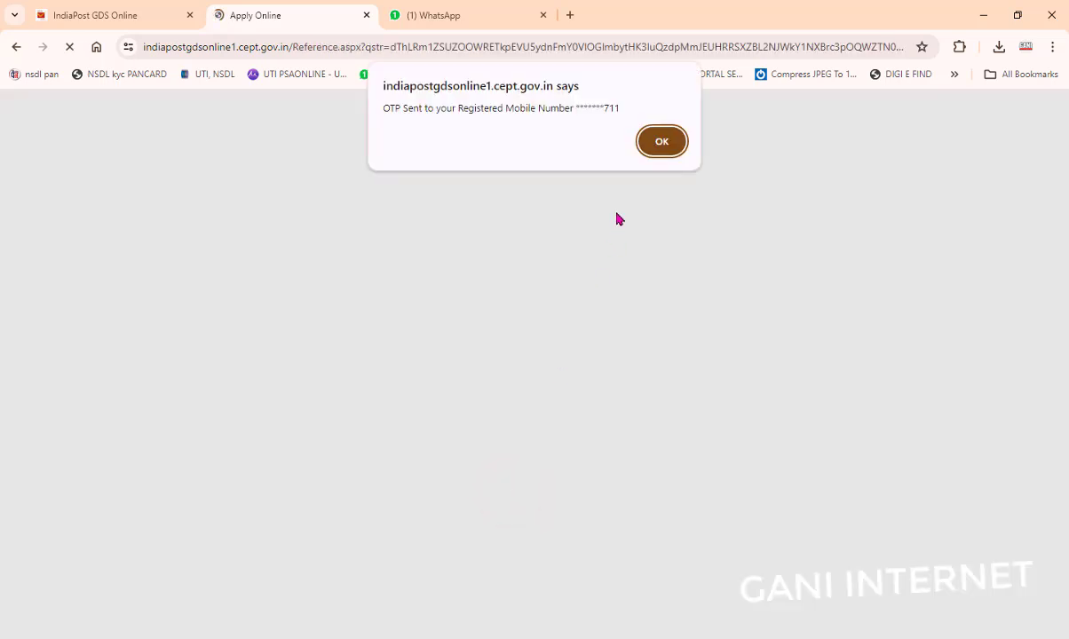
click(679, 140)
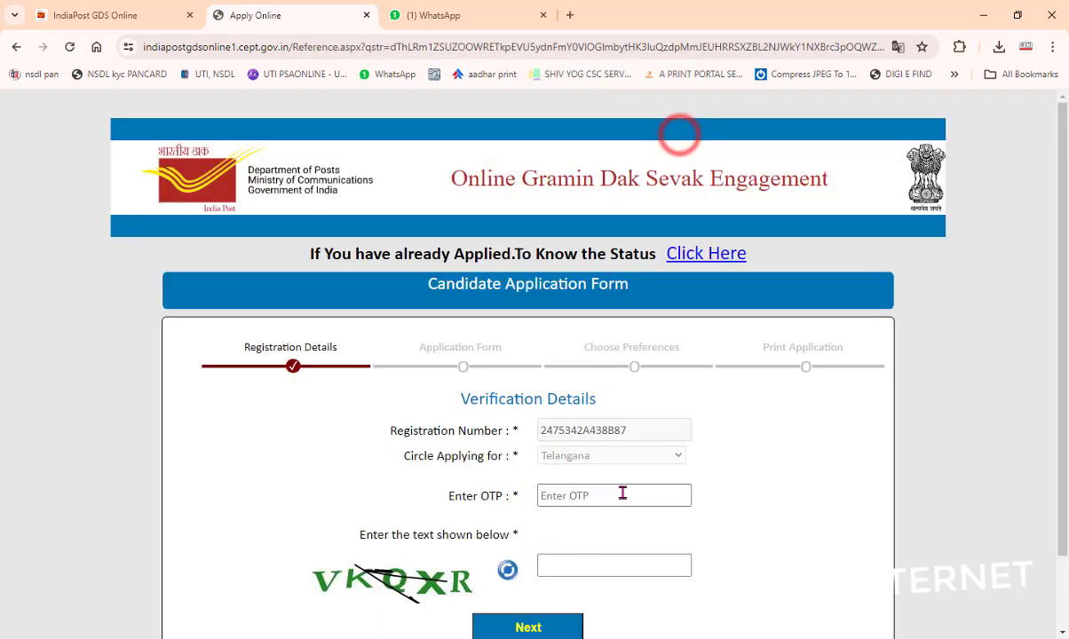
click(561, 495)
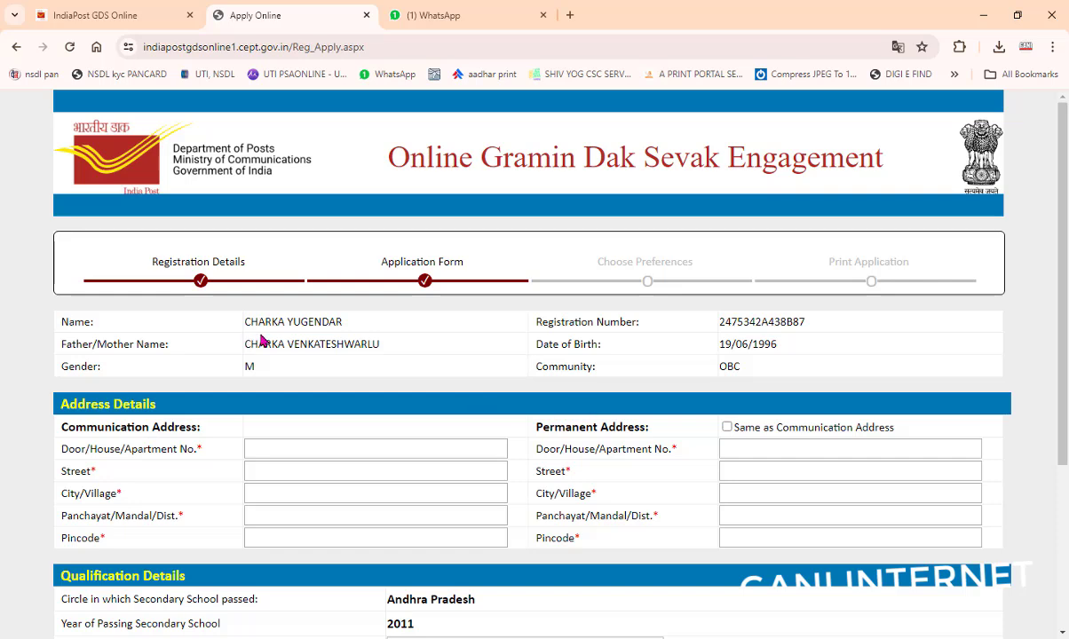
Step: Enter the house number in the communication address
scroll(426, 373, down, 1)
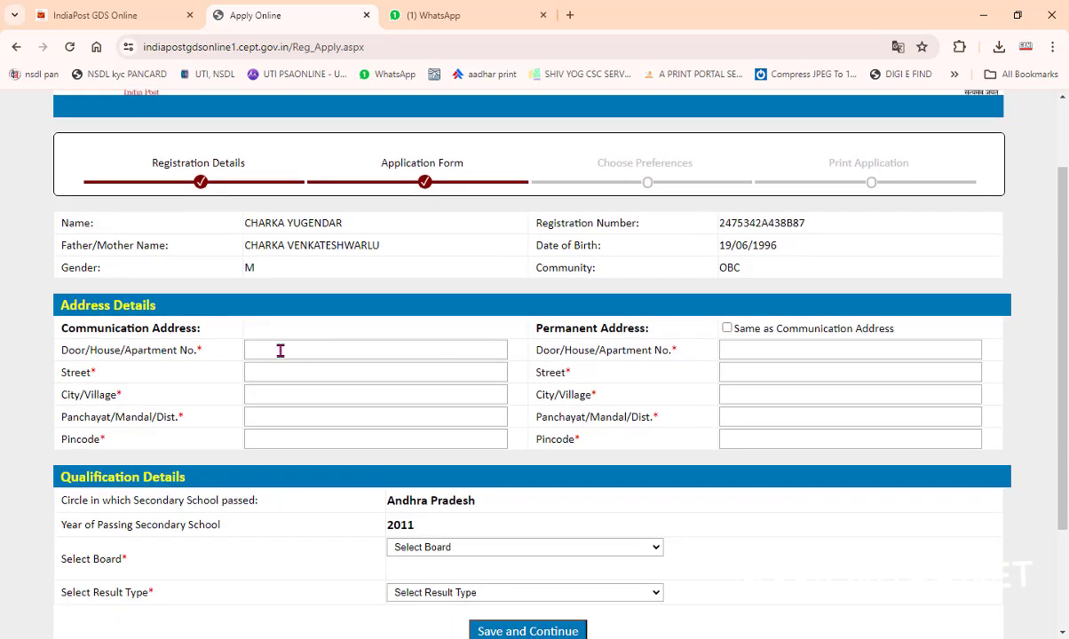
click(280, 350)
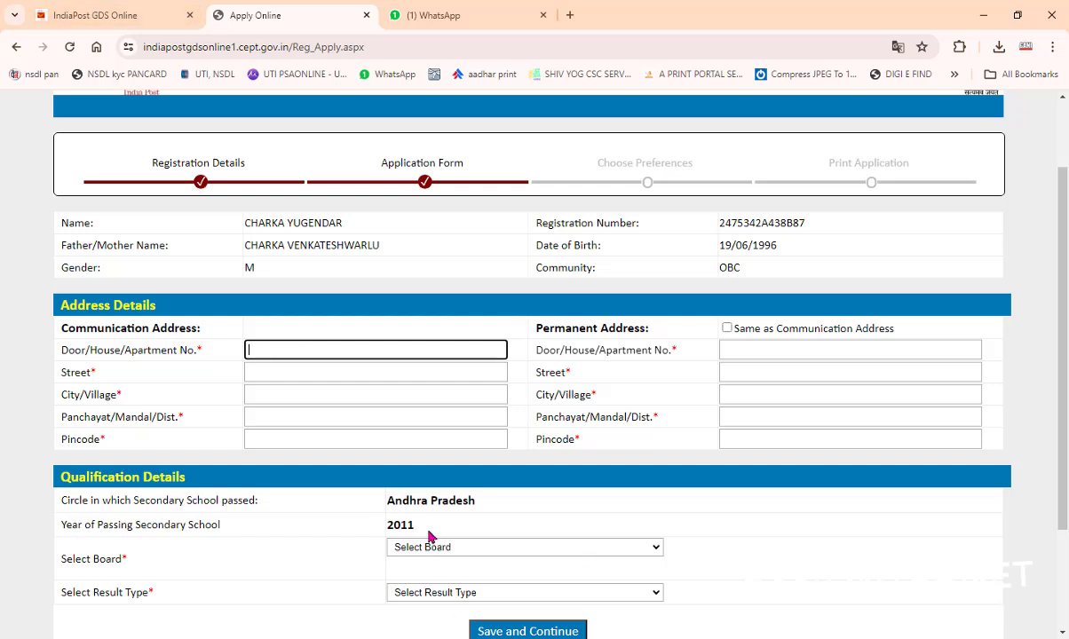
click(305, 351)
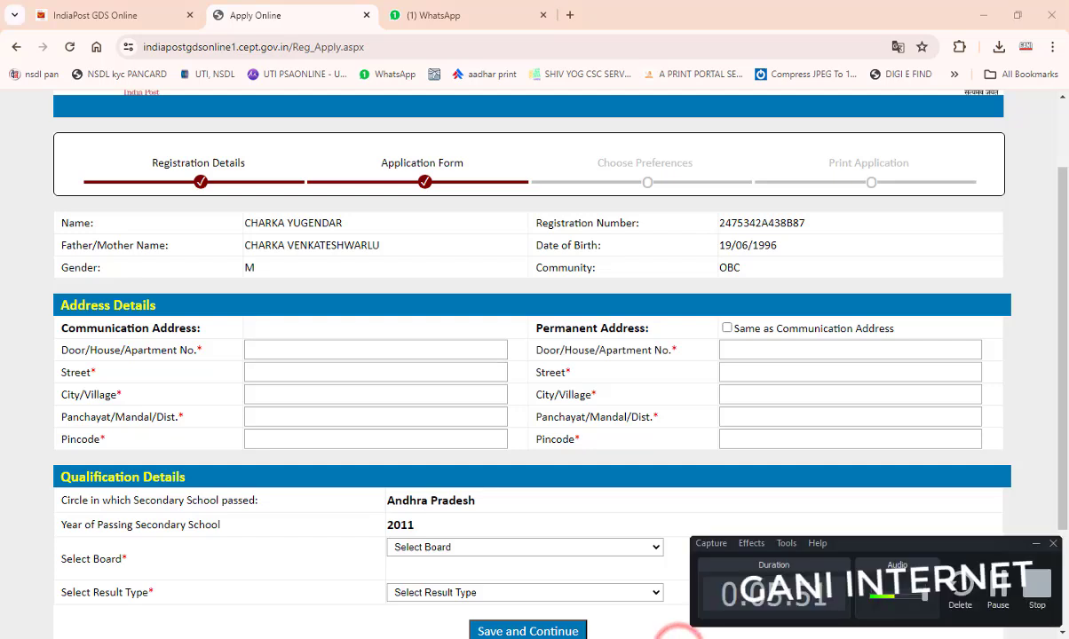
click(340, 350)
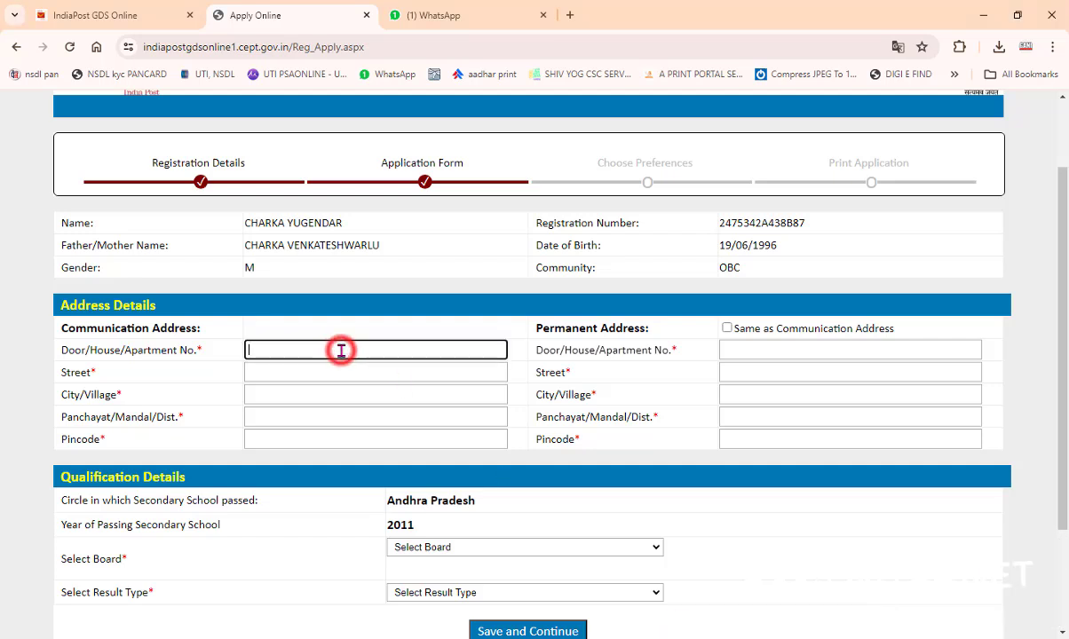
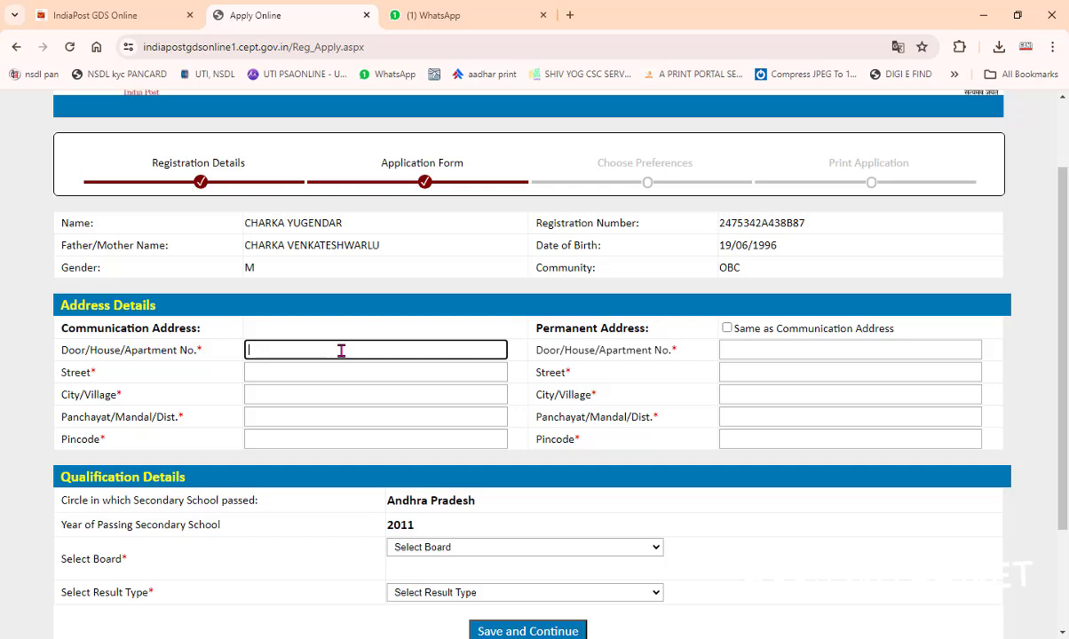
click(284, 373)
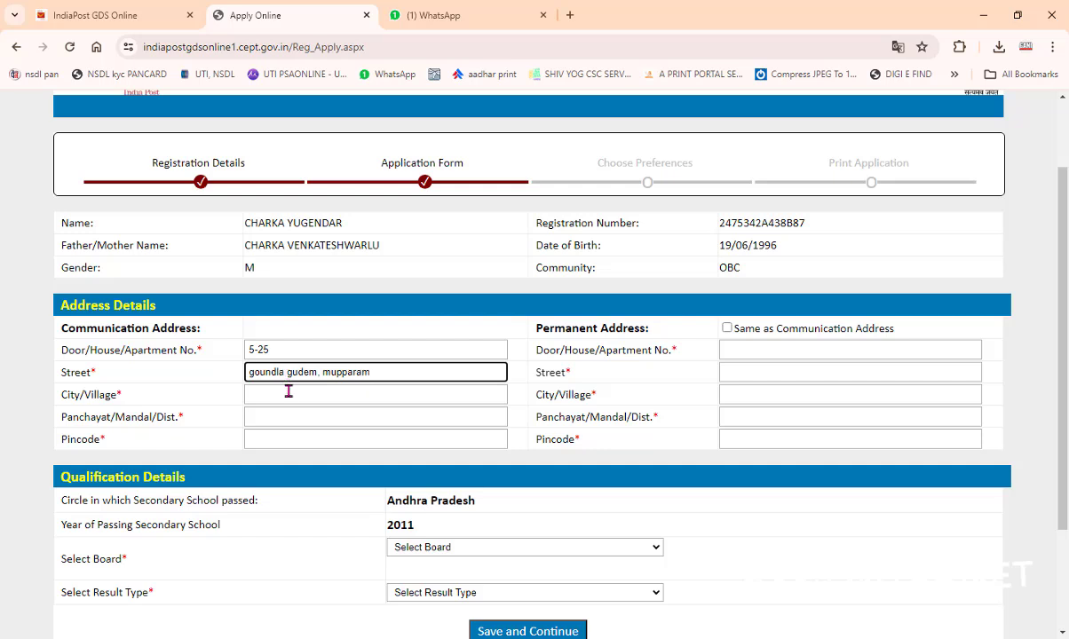
Step: Fill in city/village, district and pincode, and make the permanent address match
click(289, 393)
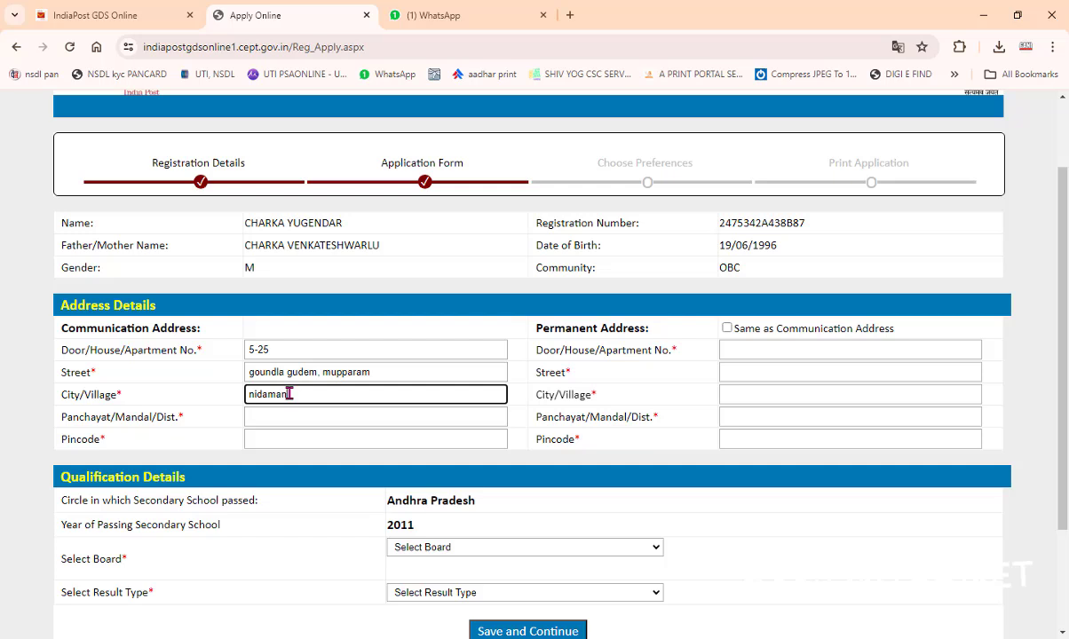
click(299, 410)
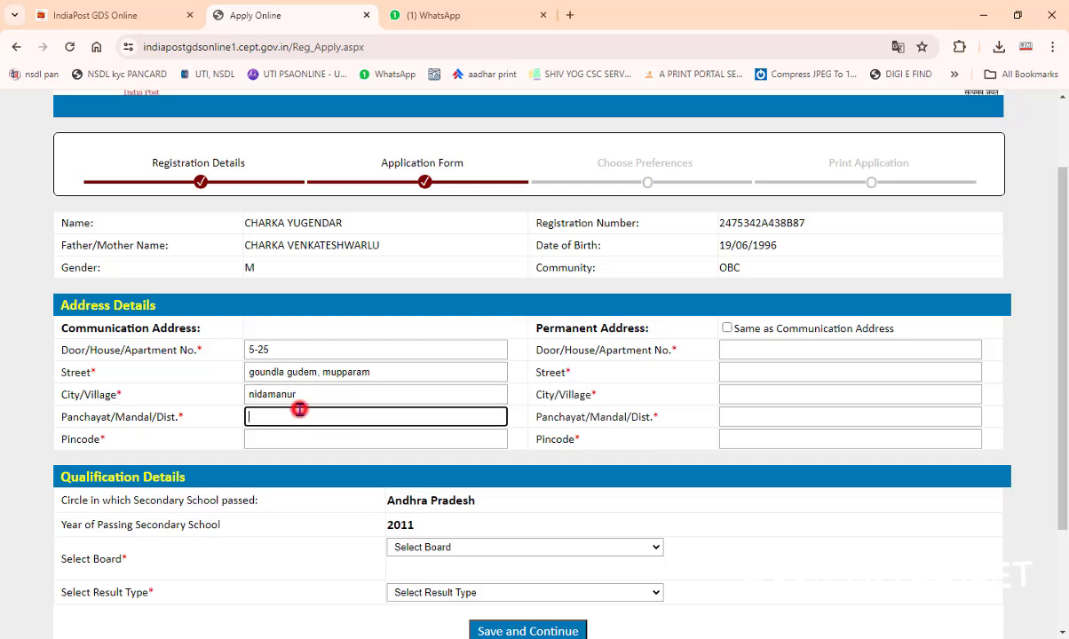
text(nalgonda)
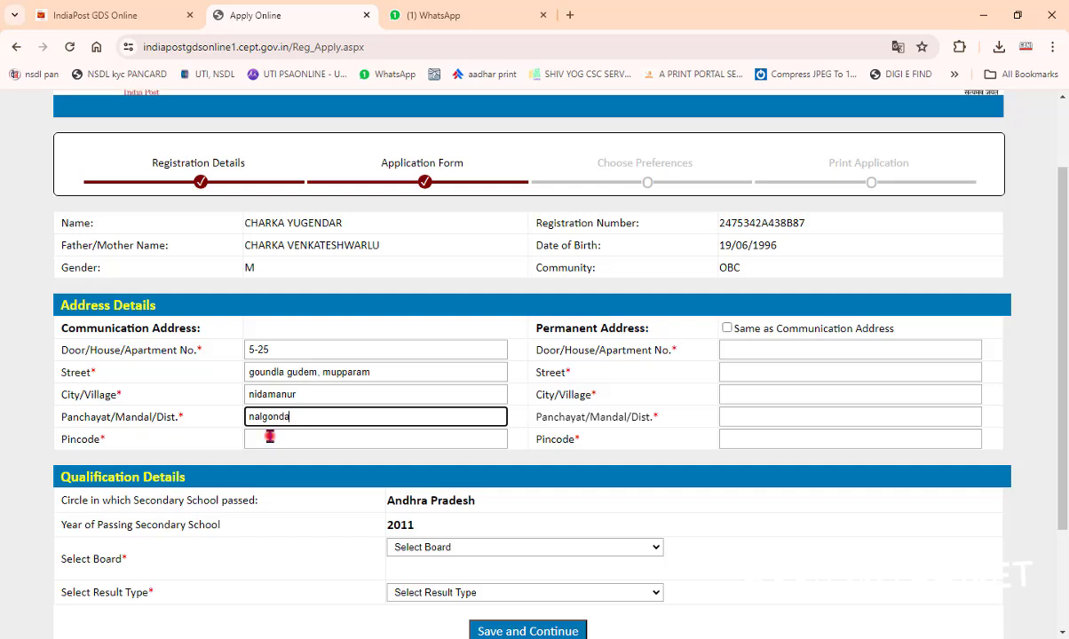
click(270, 437)
text(508278)
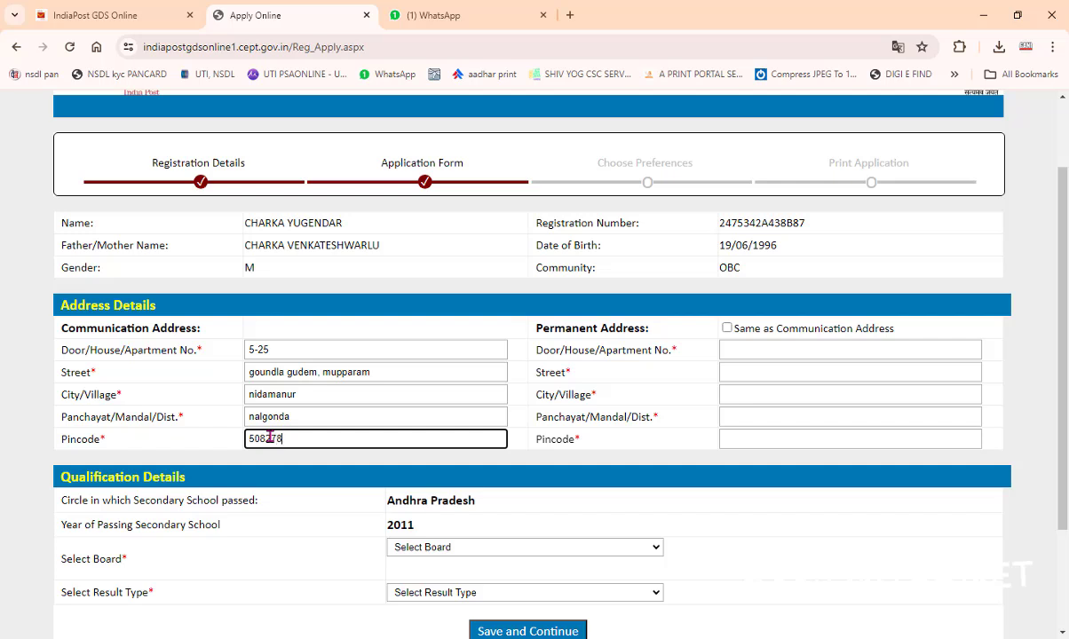
click(727, 327)
click(685, 439)
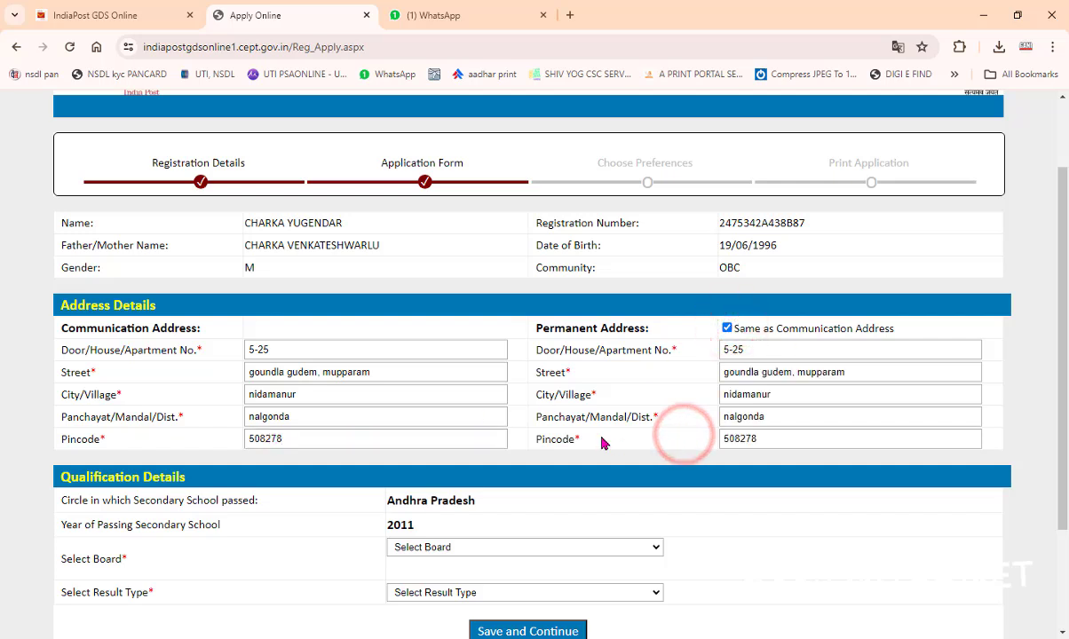
Step: Choose the Board of Secondary Education Andhra Pradesh 1999–2011 (Marks) board with result type Marks
scroll(542, 438, down, 2)
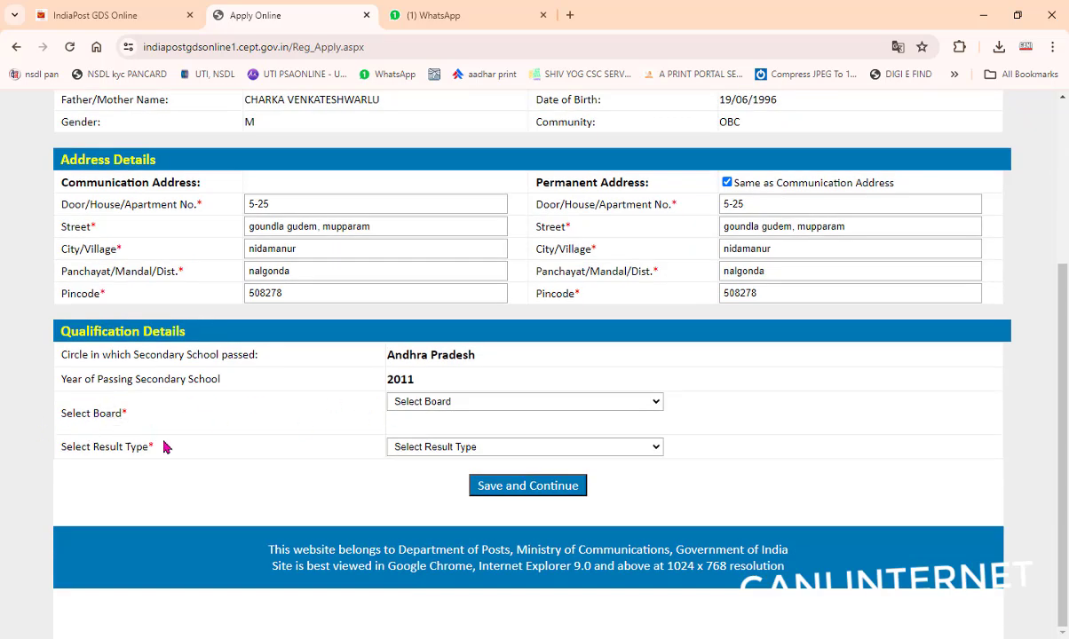
click(397, 402)
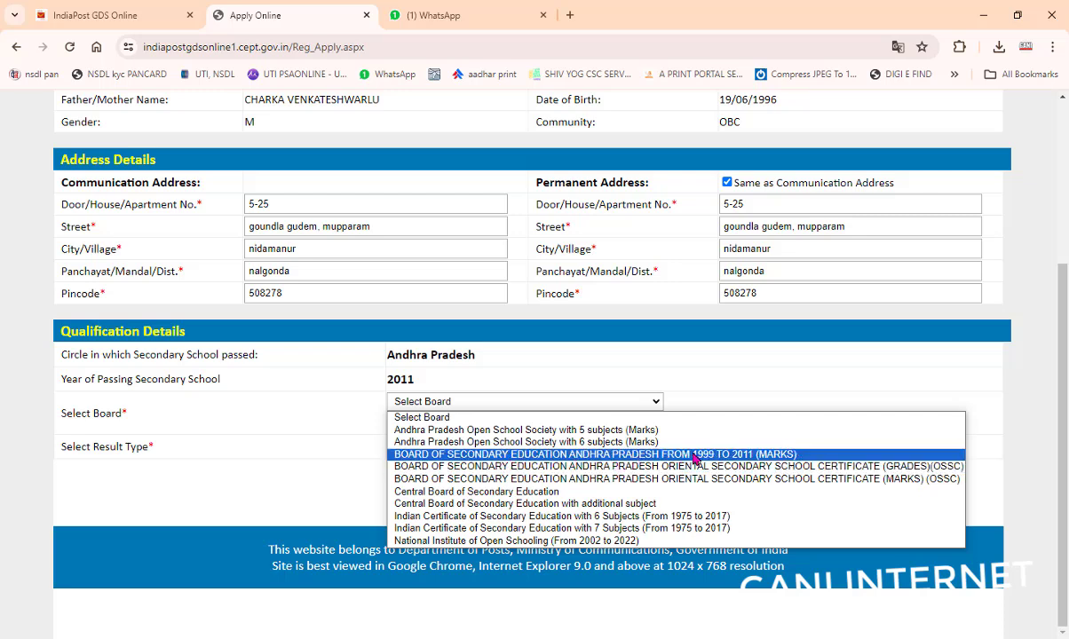
click(724, 456)
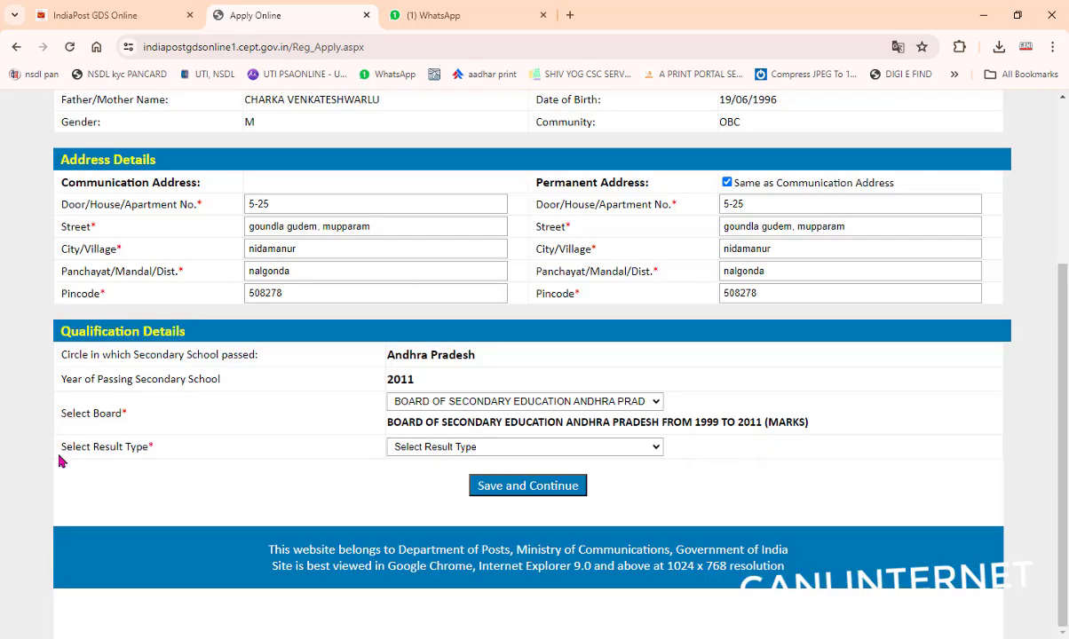
click(398, 454)
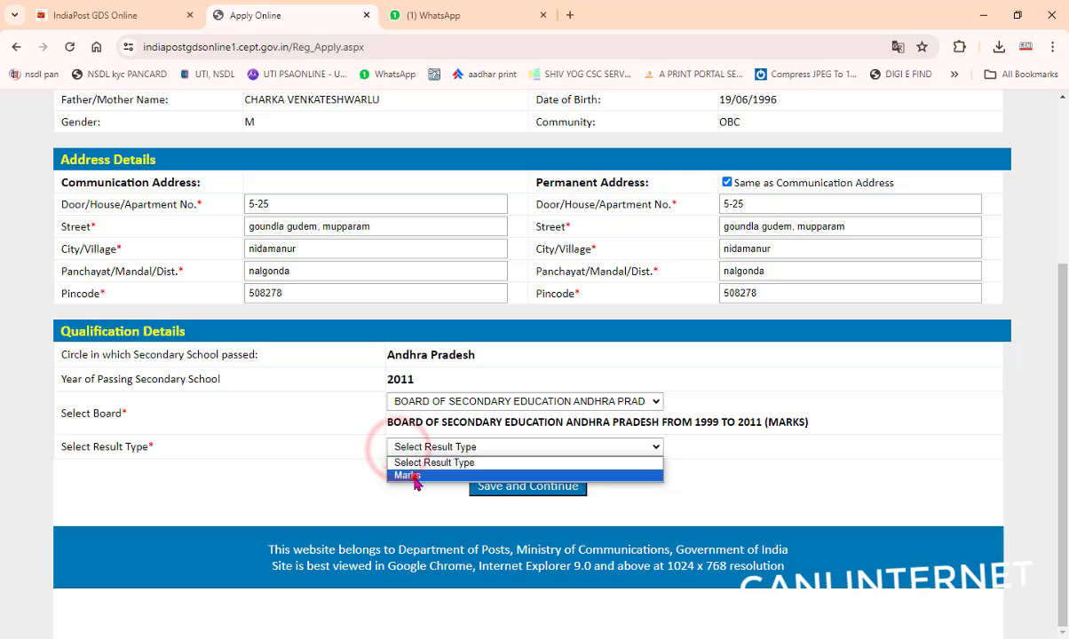
click(413, 475)
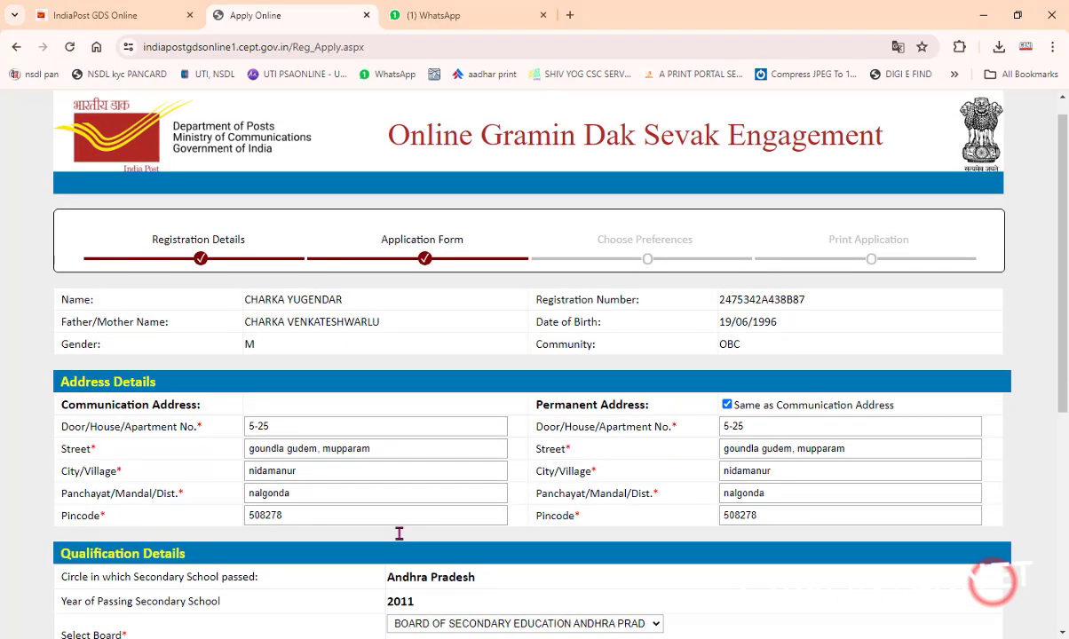
Step: Enter the six subject marks, including 79 for General Science and 81 for Social Studies
scroll(399, 535, down, 4)
click(423, 362)
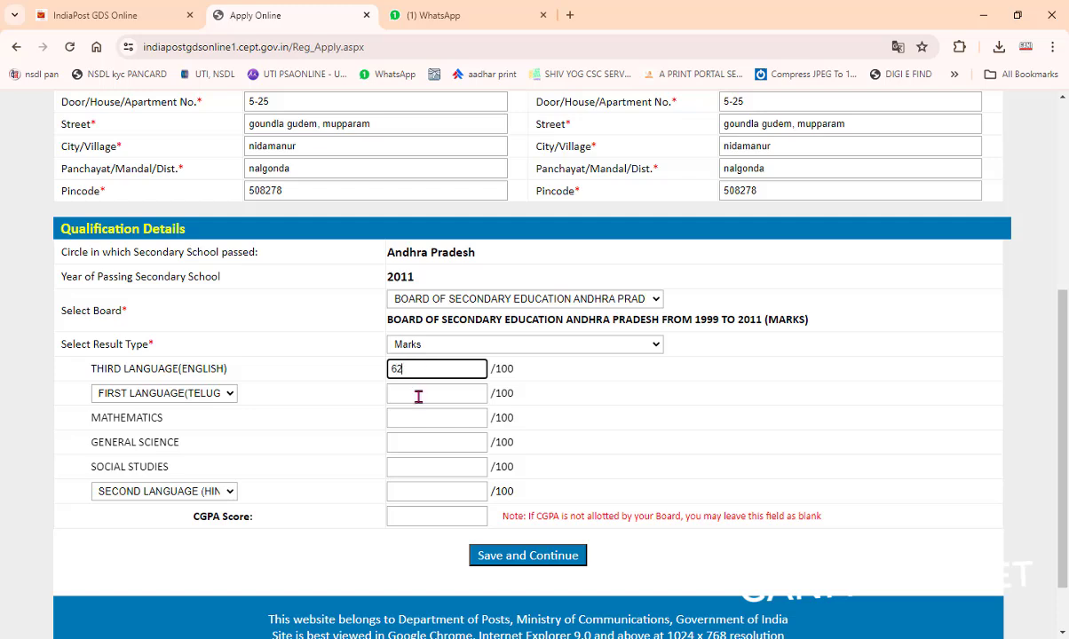
click(418, 396)
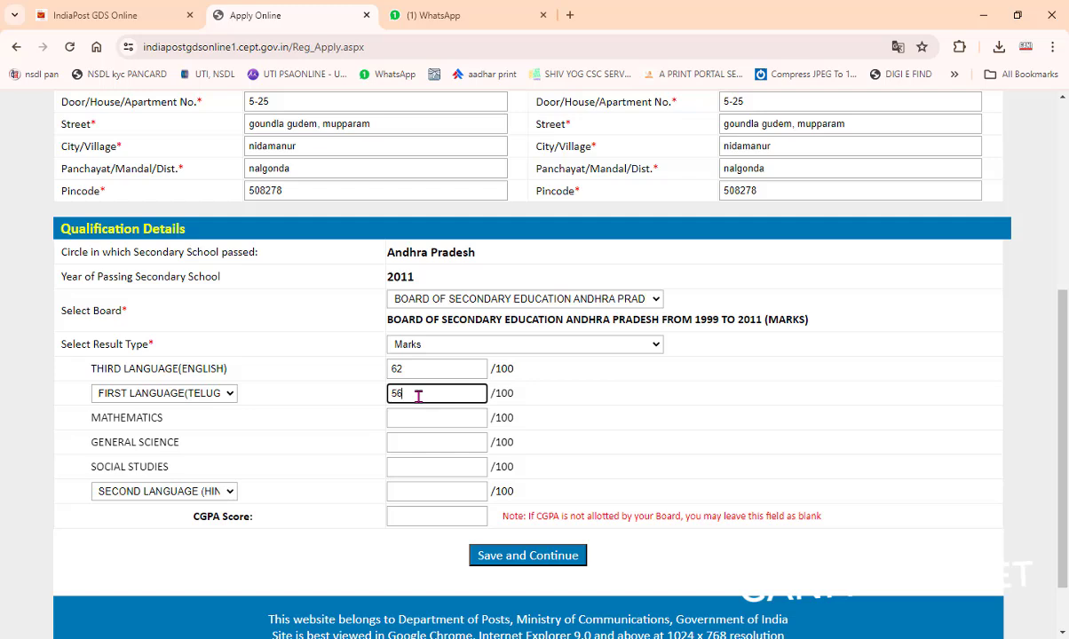
click(414, 418)
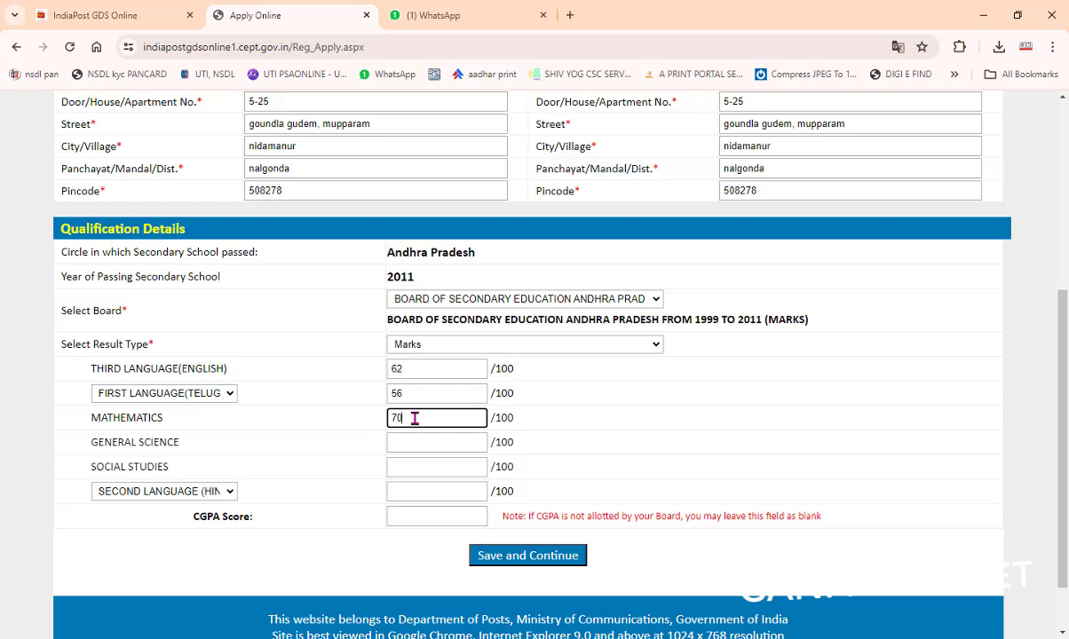
click(463, 441)
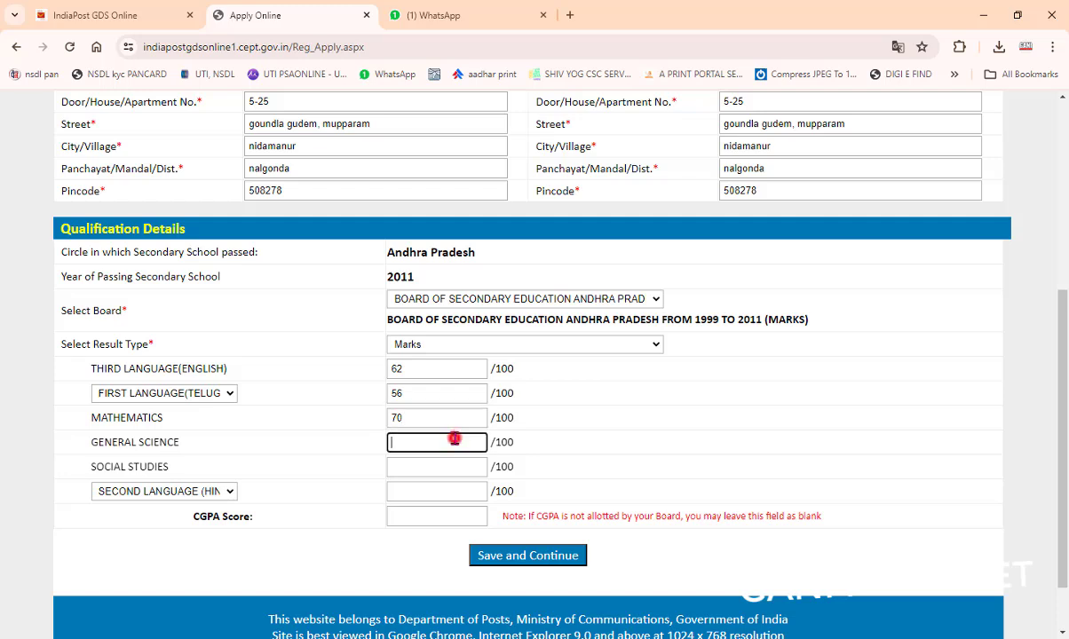
text(79)
click(427, 466)
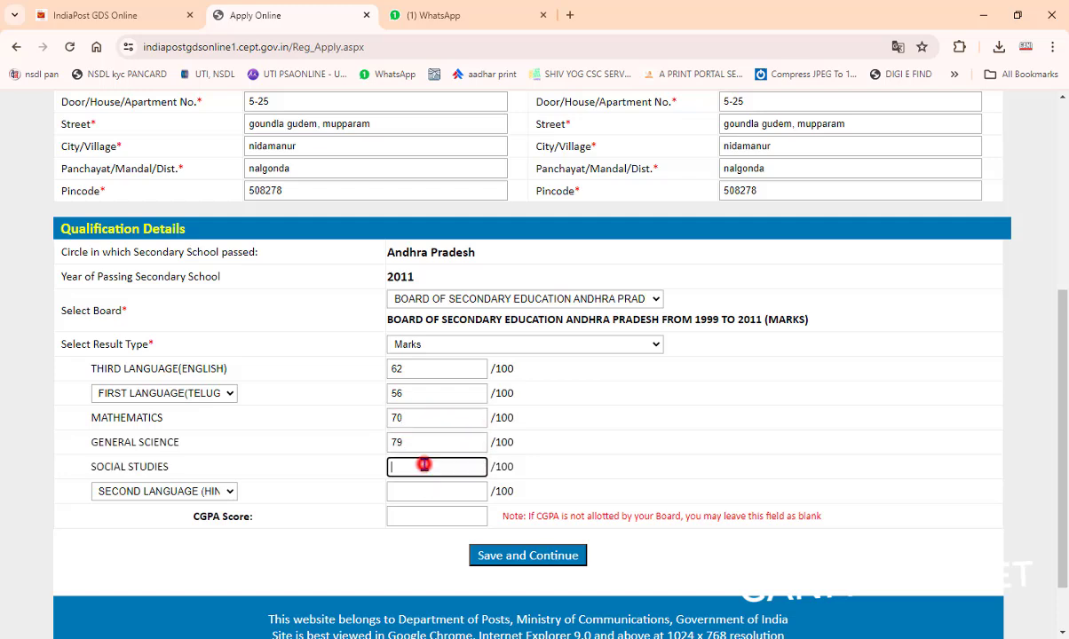
text(81)
scroll(434, 473, down, 1)
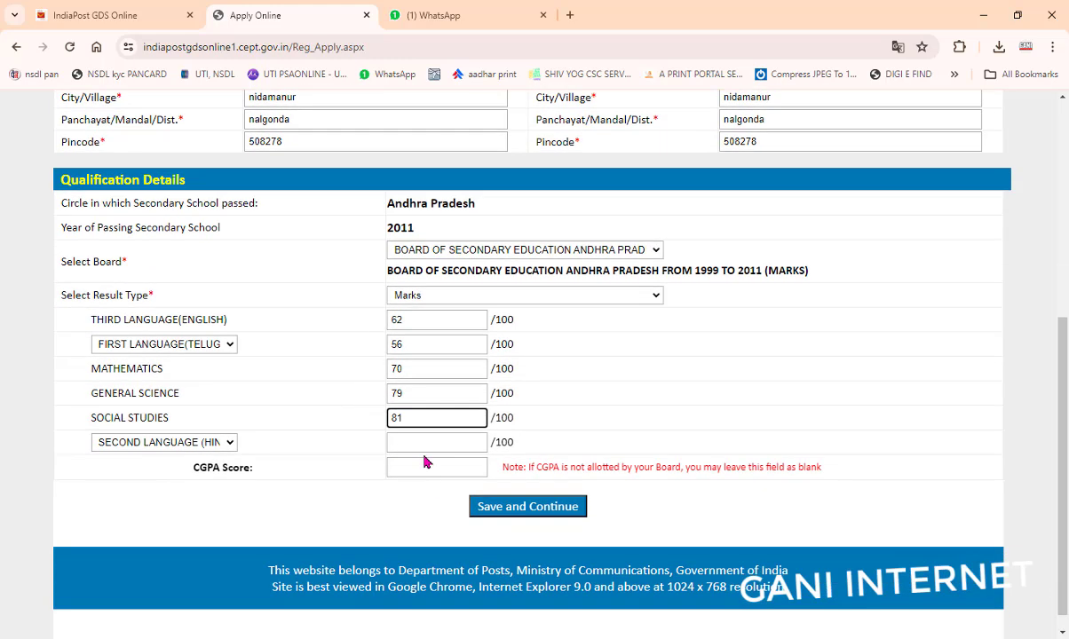
click(421, 446)
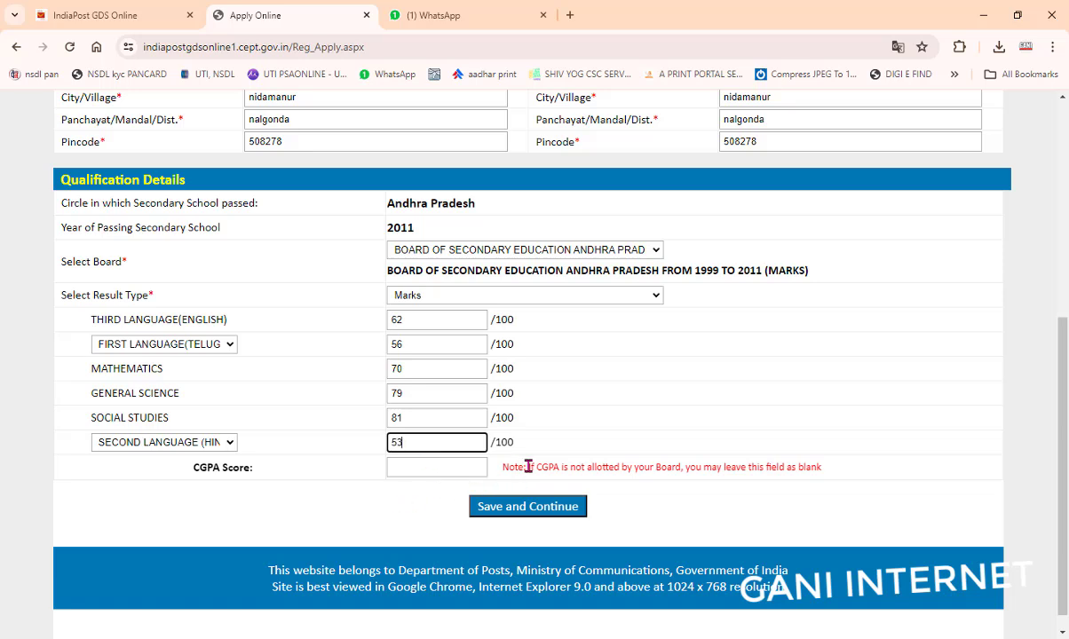
click(406, 466)
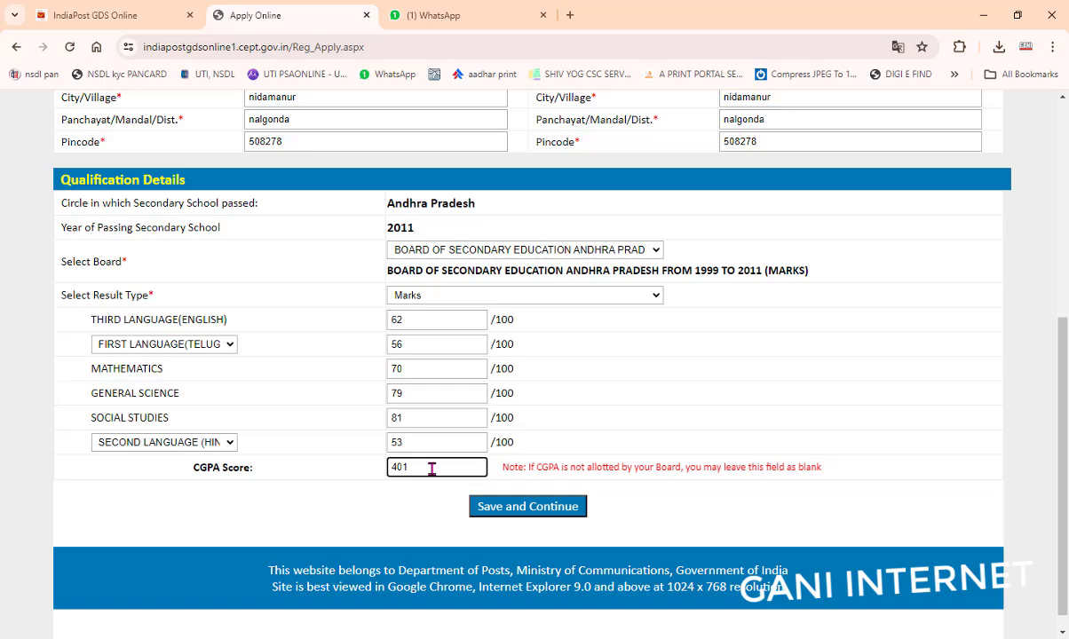
Step: Clear the invalid CGPA value 401 after the limit warning and save the qualifications to continue
click(511, 506)
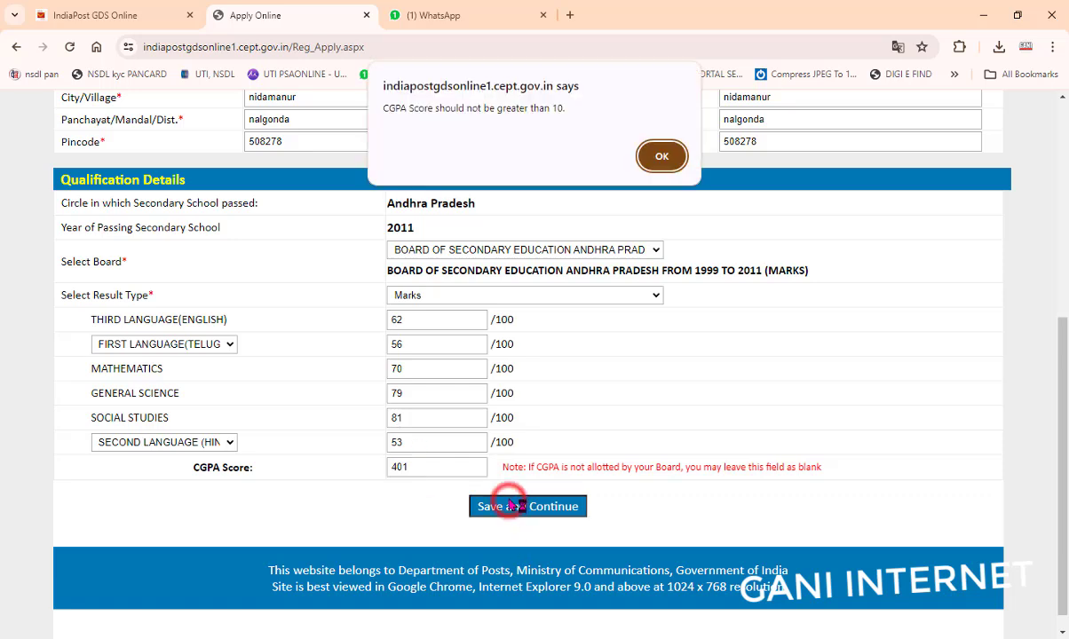
click(661, 157)
double_click(410, 468)
key(BackSpace)
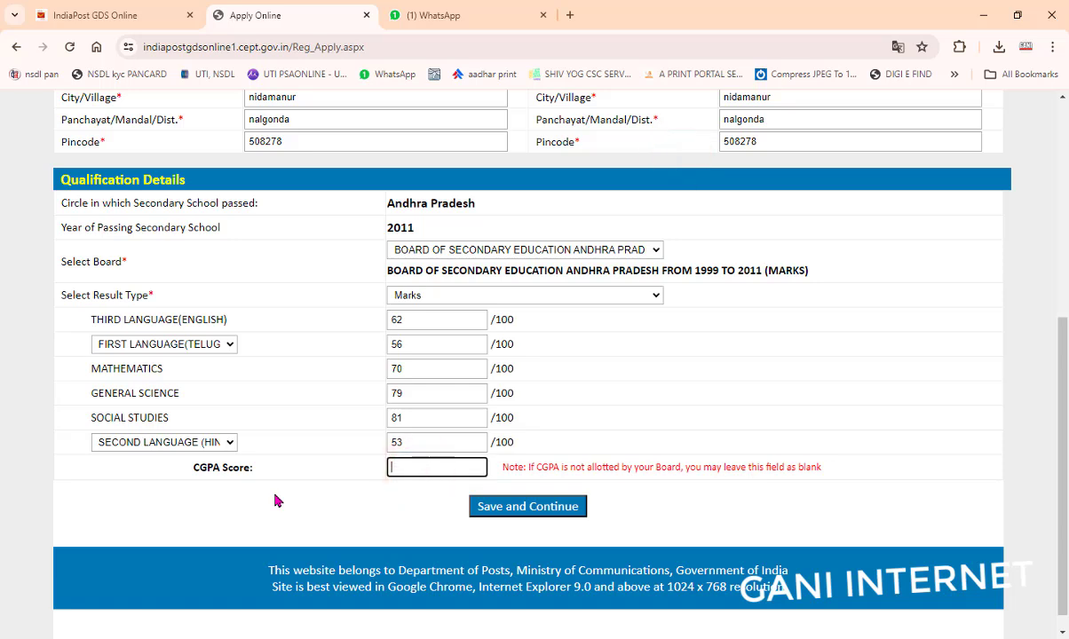
click(490, 508)
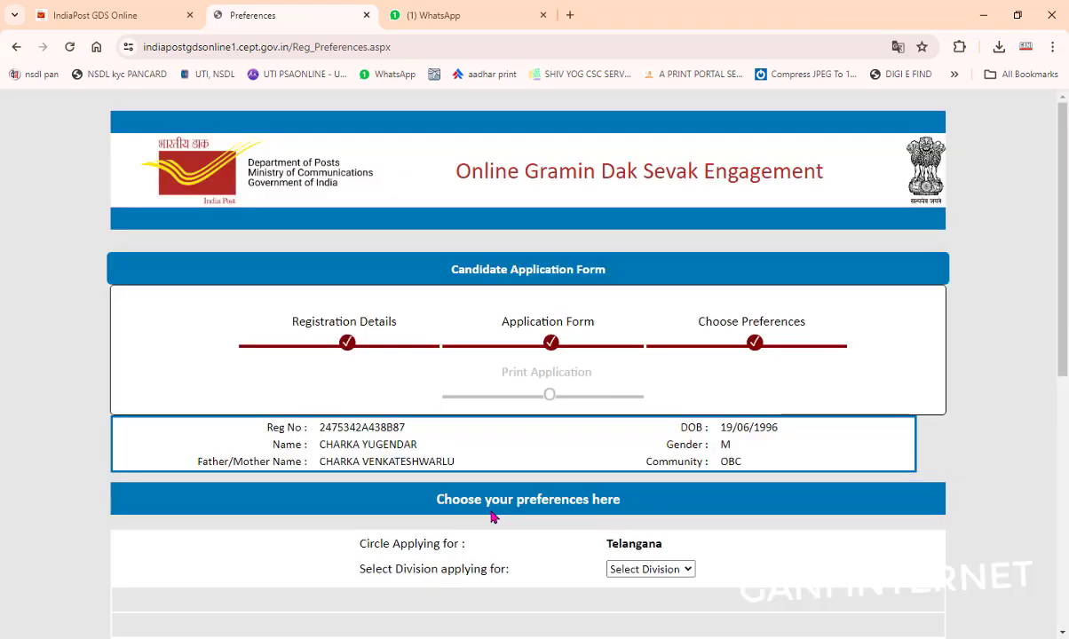
Step: Choose Nalgonda Division as the division to apply for
scroll(492, 516, down, 3)
click(632, 321)
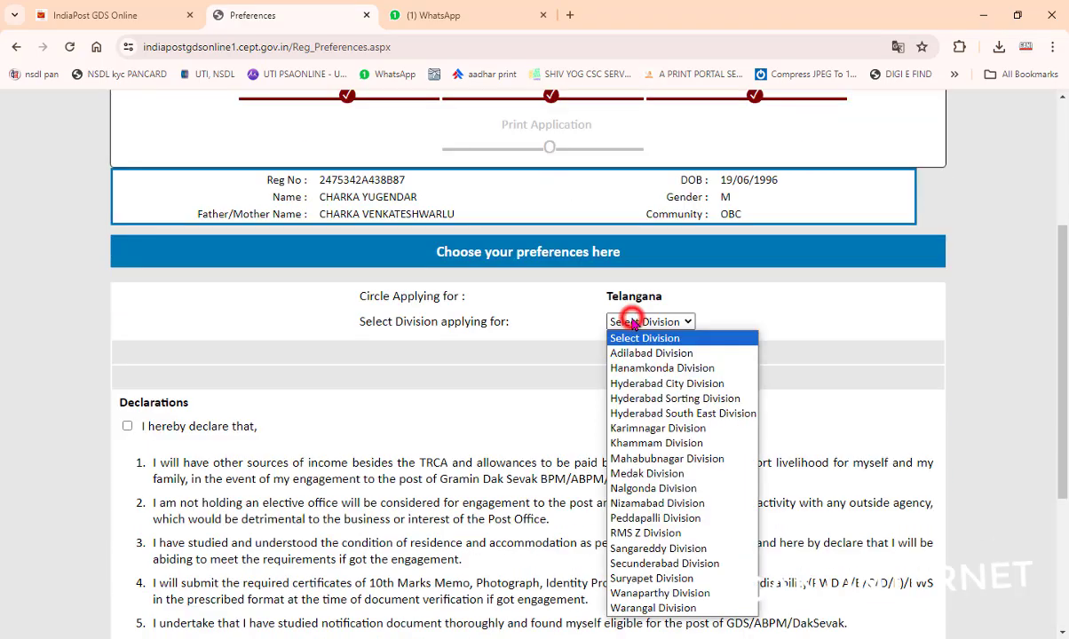
click(667, 489)
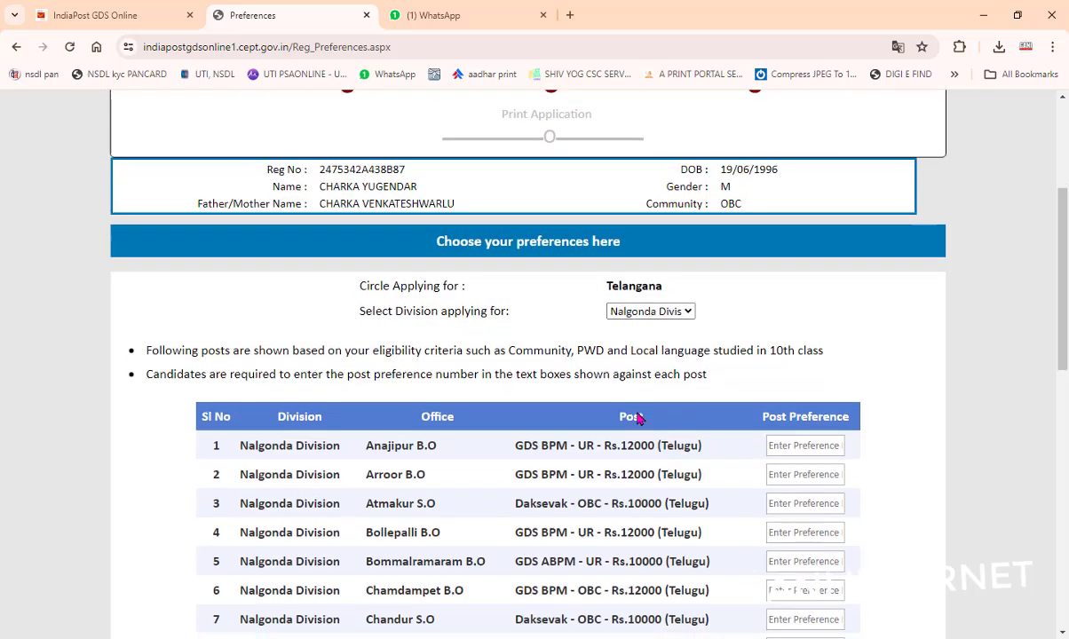
scroll(800, 366, down, 2)
click(799, 258)
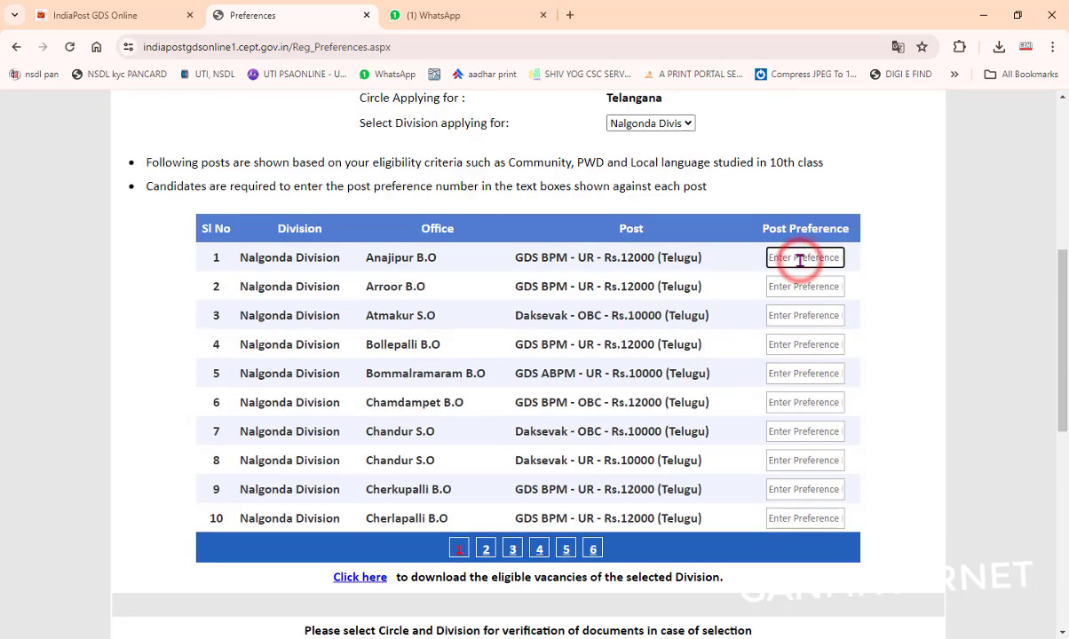
Step: Rank rows 47–50 with preferences 4 to 1 and rows 41–46 with preferences 5 to 10
click(565, 548)
click(802, 519)
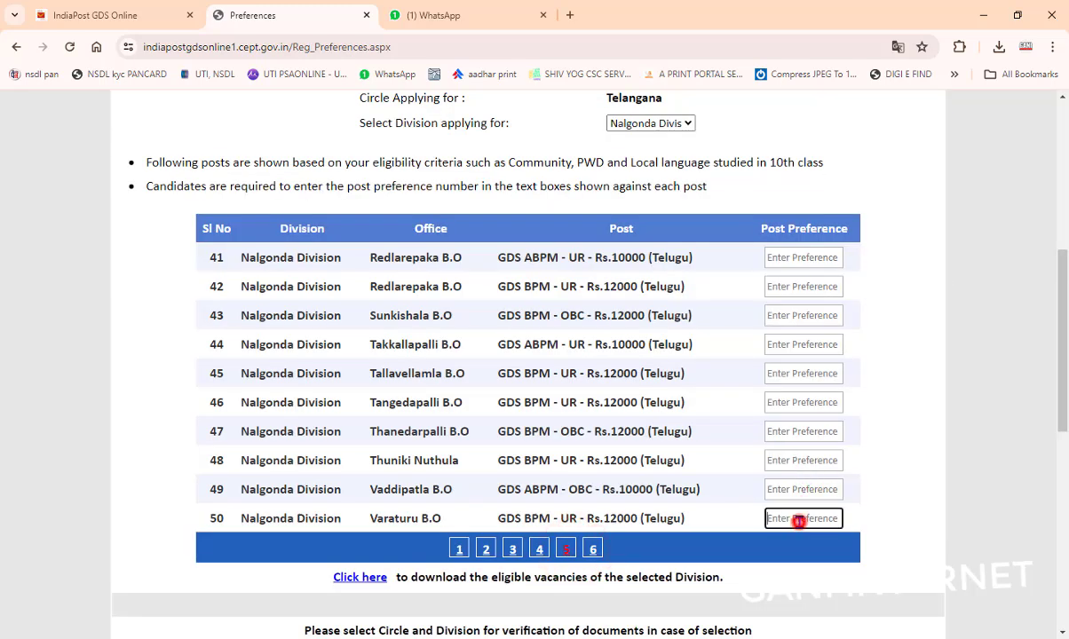
text(1)
click(785, 491)
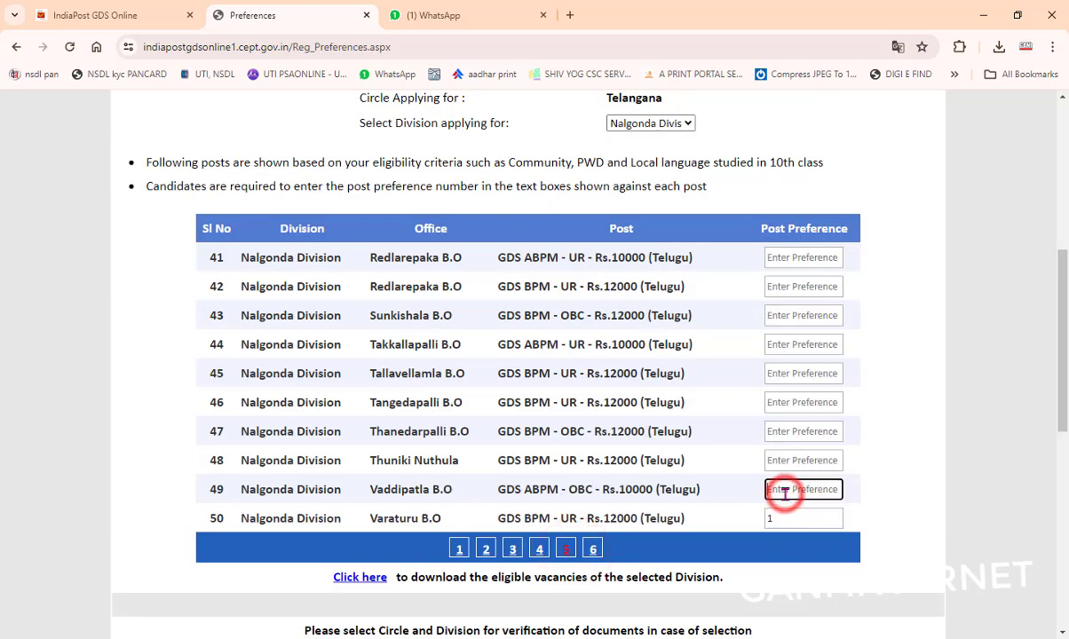
text(2)
click(775, 456)
text(34)
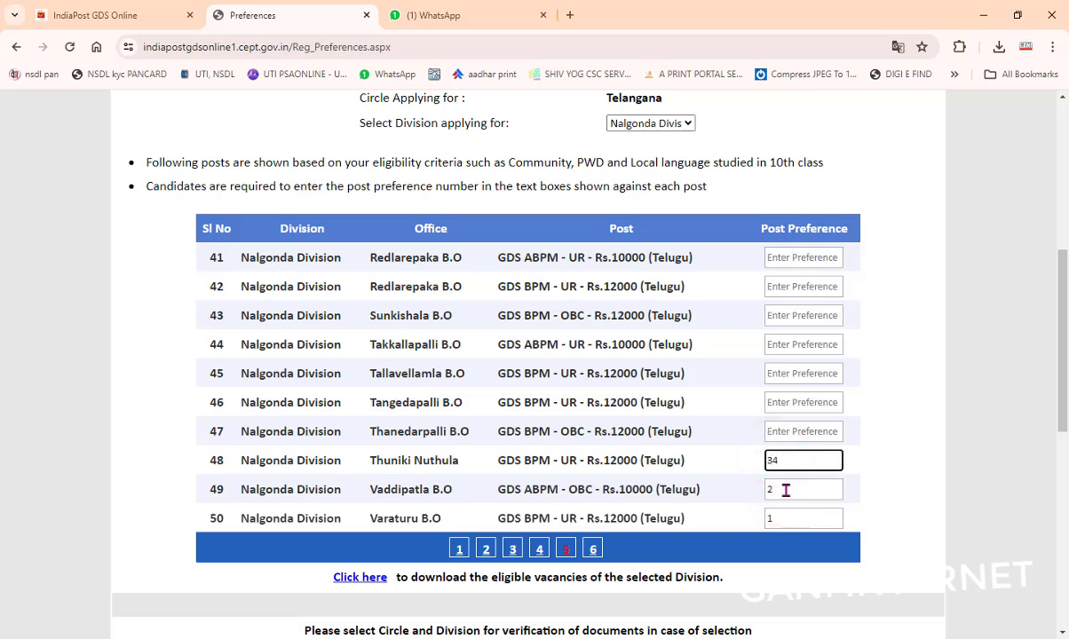
click(772, 458)
key(BackSpace)
click(771, 431)
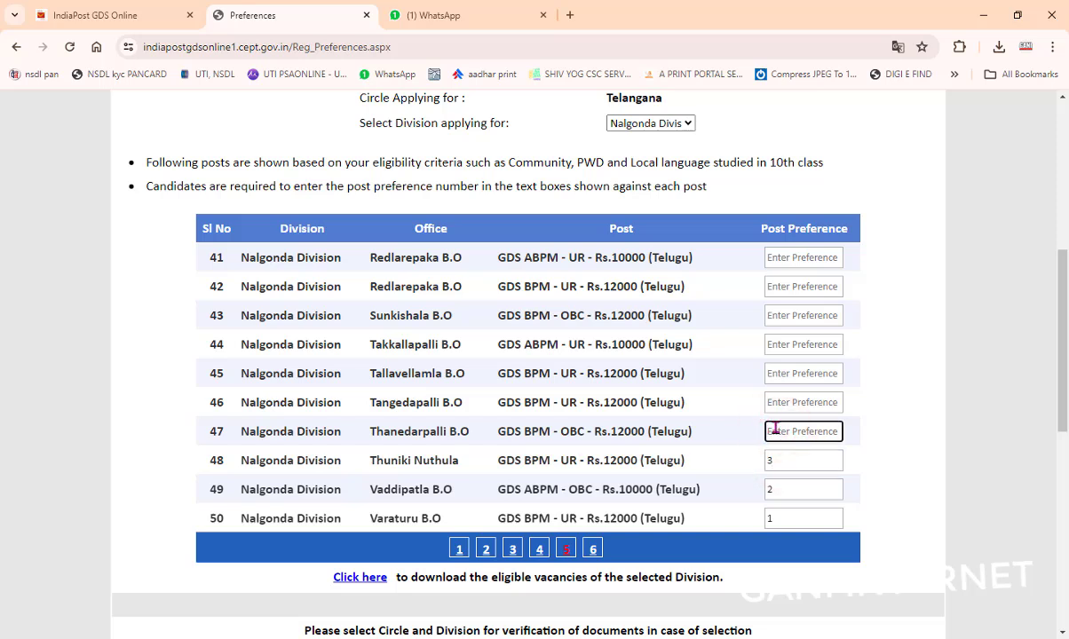
text(4)
key(Tab)
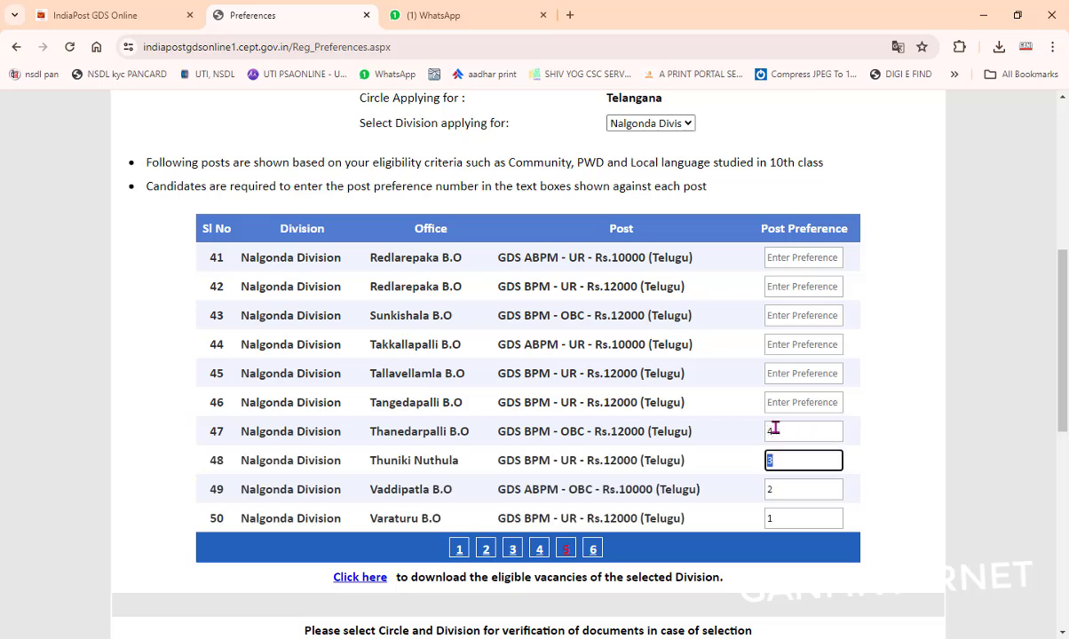
click(779, 256)
text(5)
key(Tab)
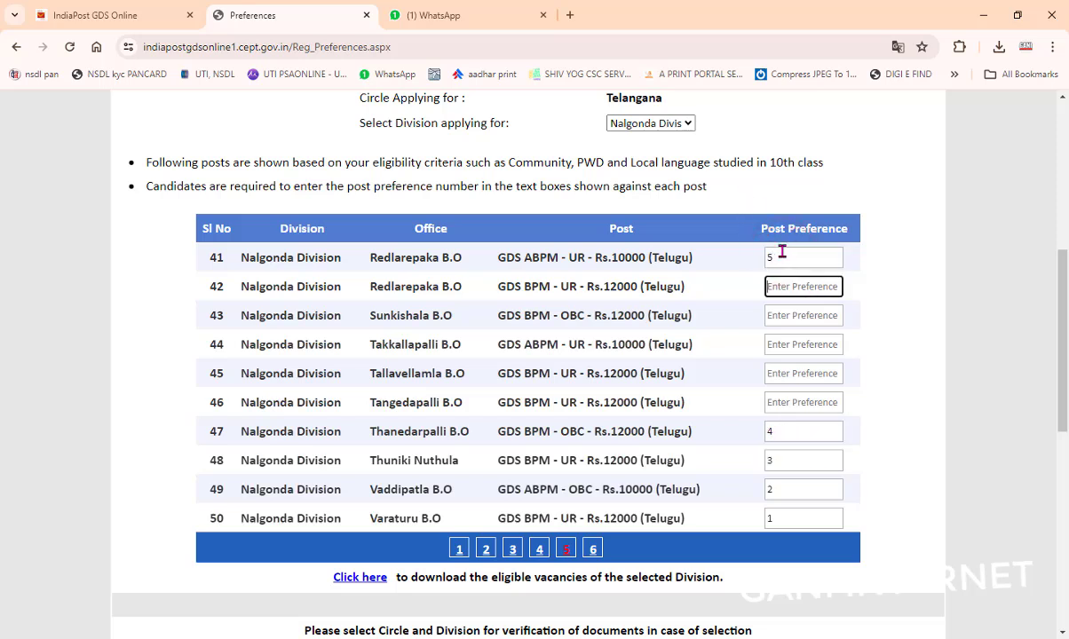
text(6)
key(Tab)
text(7)
key(Tab)
text(8)
key(Tab)
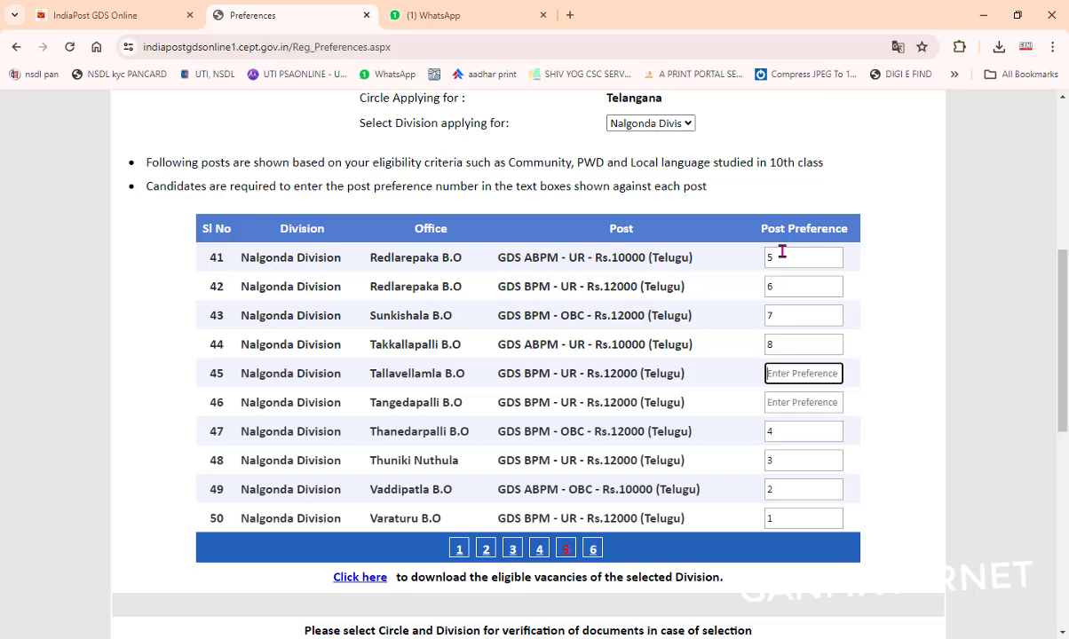
text(9)
key(Tab)
text(10)
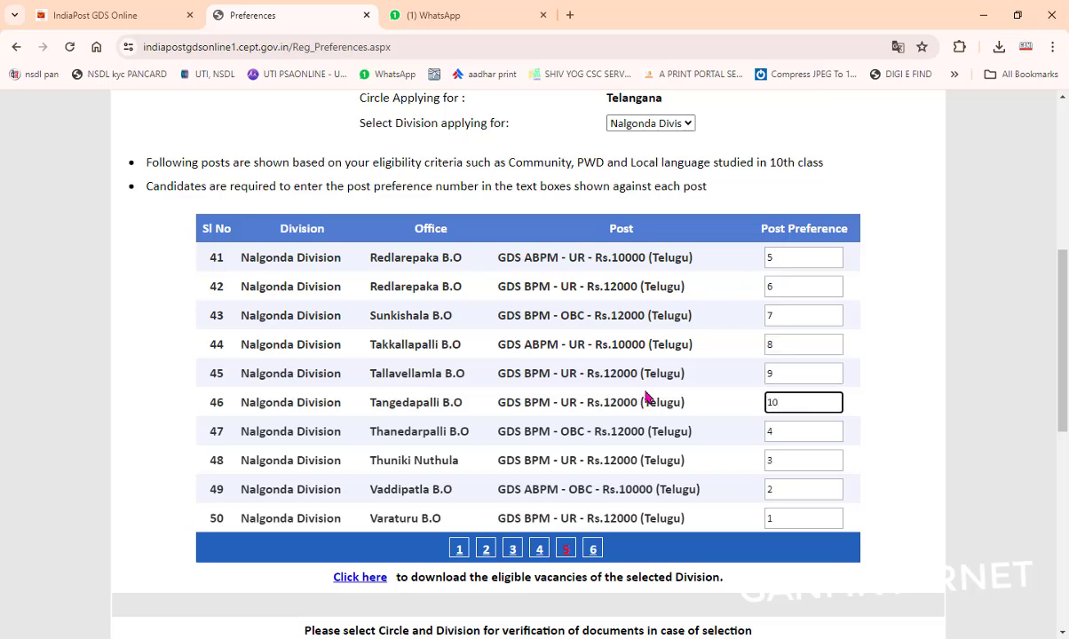
Step: Rank rows 31–39 with preferences 11 through 19, leaving row 40 empty
click(539, 549)
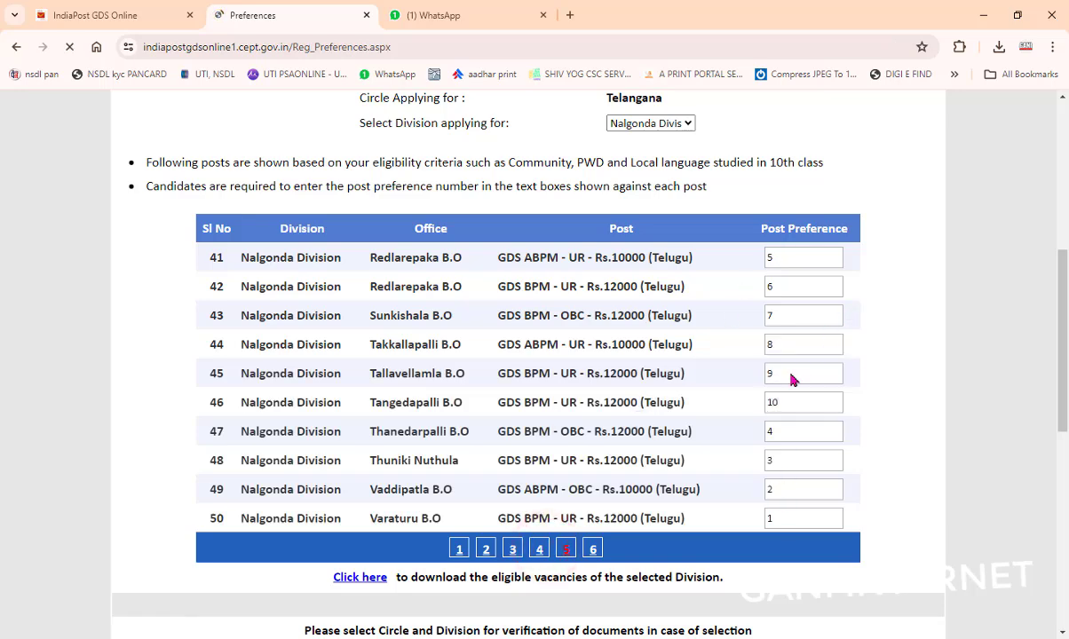
click(781, 251)
text(11)
key(Tab)
text(12)
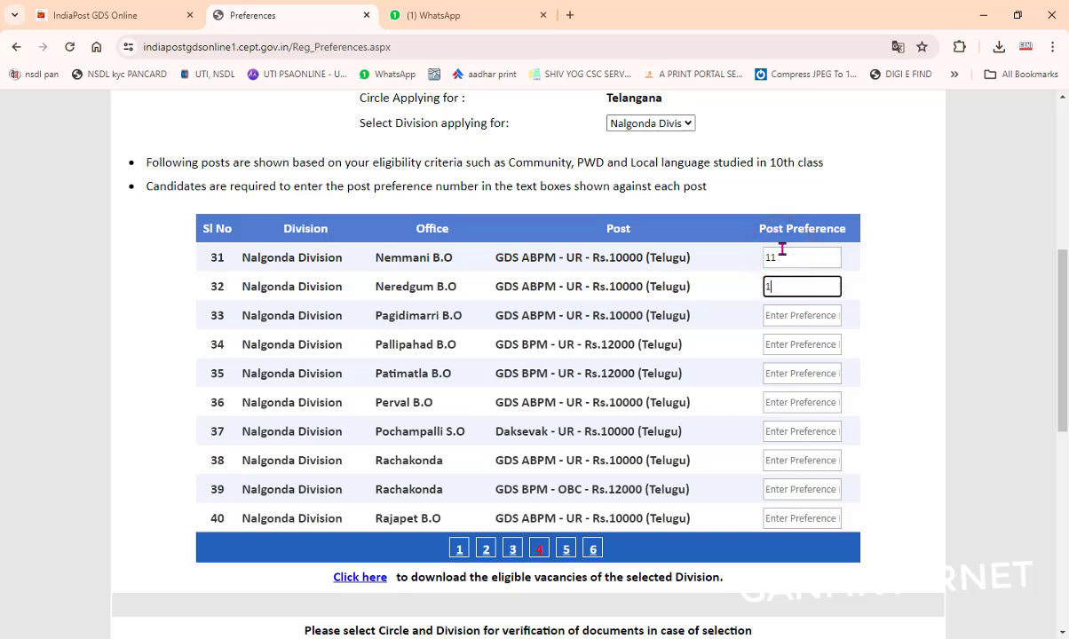
key(Tab)
text(13)
key(Tab)
text(14)
key(Tab)
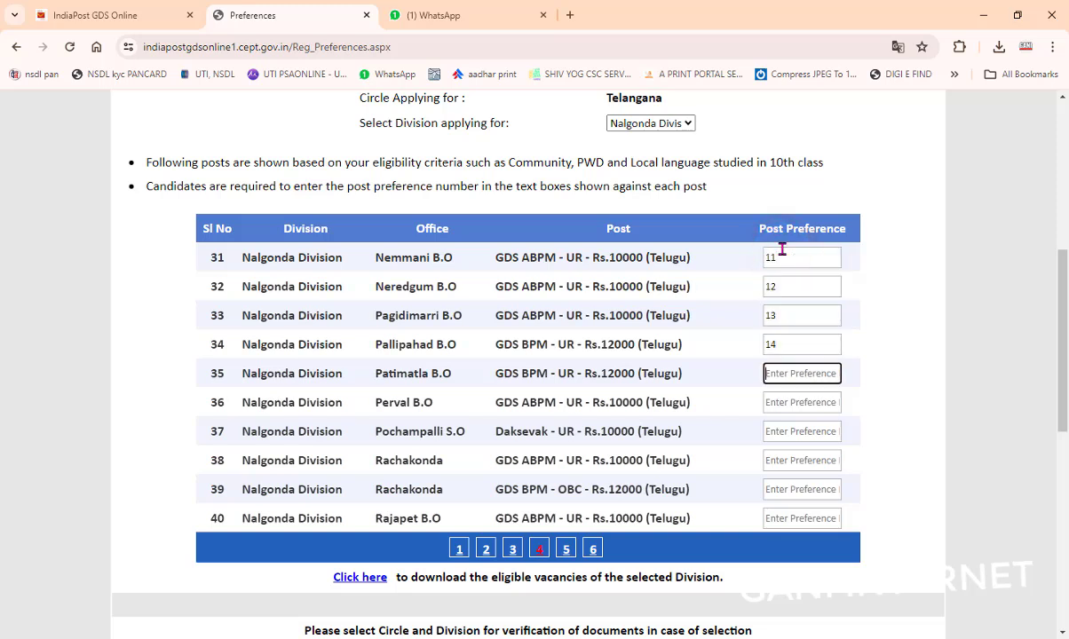
text(15)
key(Tab)
text(16)
key(Tab)
text(17)
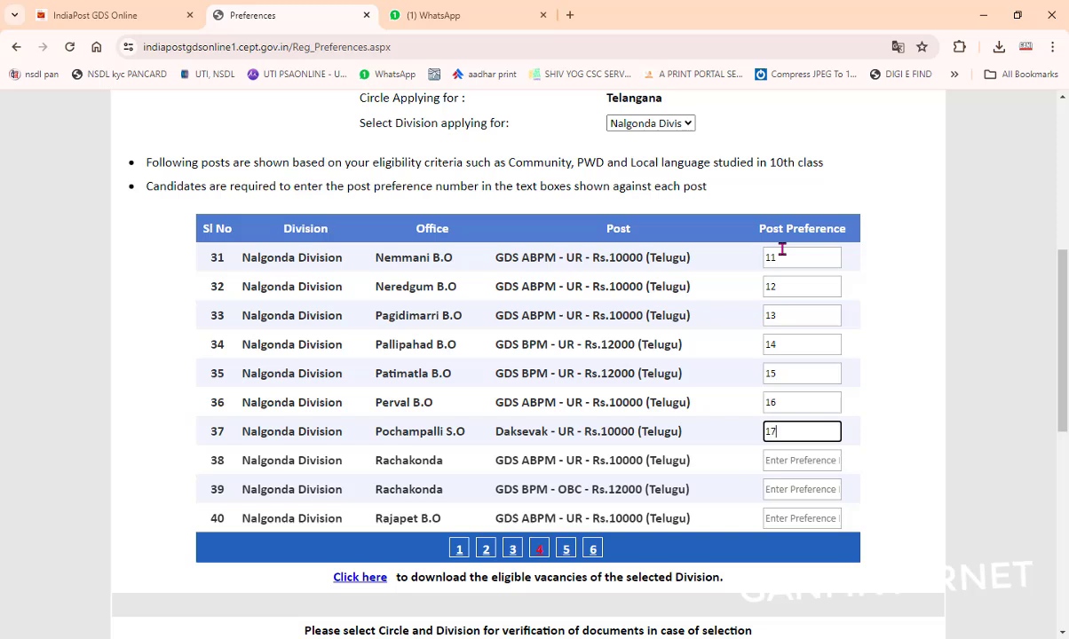
key(Tab)
text(18)
key(Tab)
text(19)
key(Tab)
text(1)
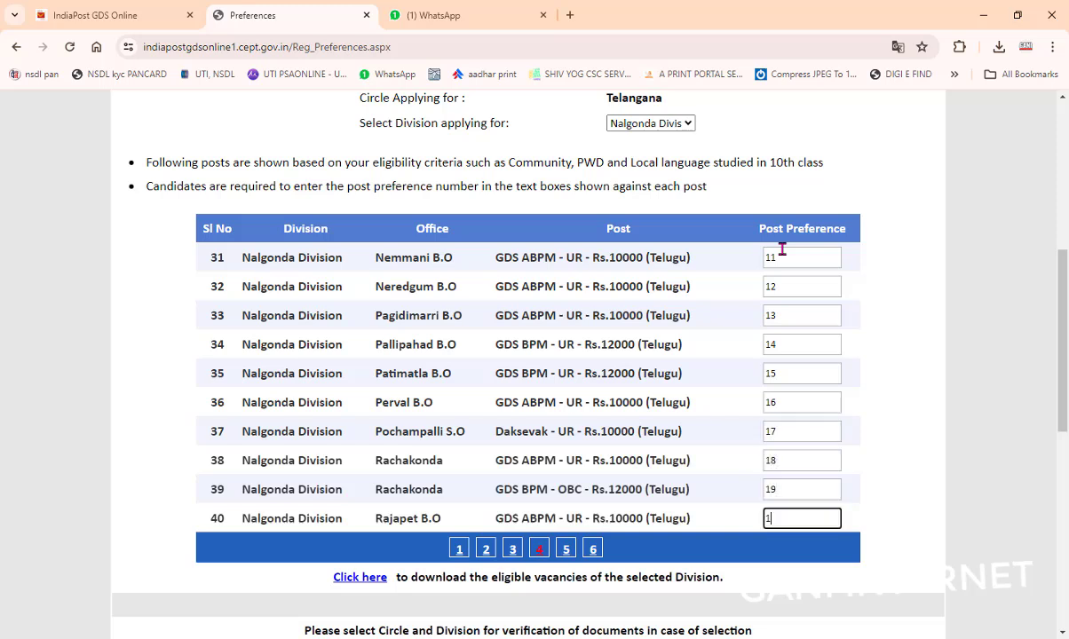
key(BackSpace)
Step: Give row 40 preference 20 and rank rows 11–20 with preferences 21 through 30
text(20)
click(485, 550)
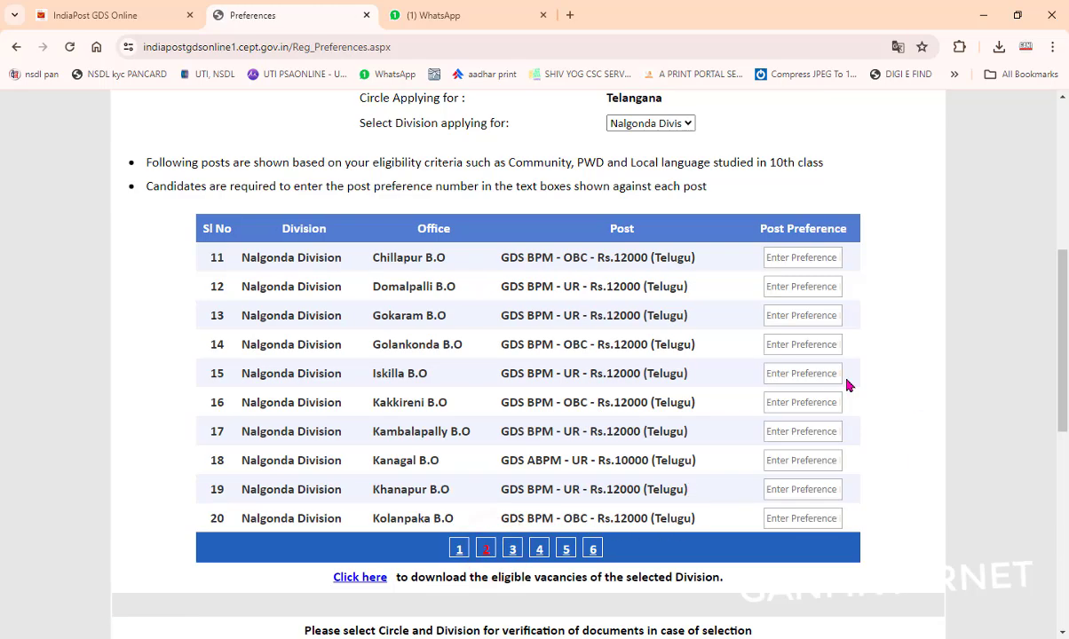
click(794, 518)
click(788, 258)
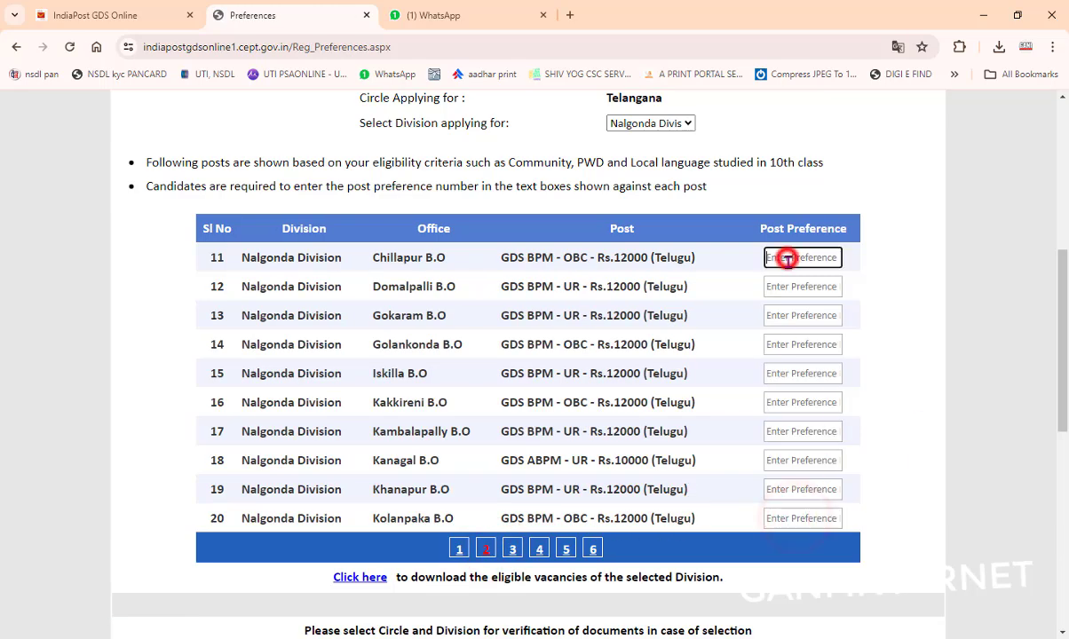
text(21)
key(Tab)
text(2)
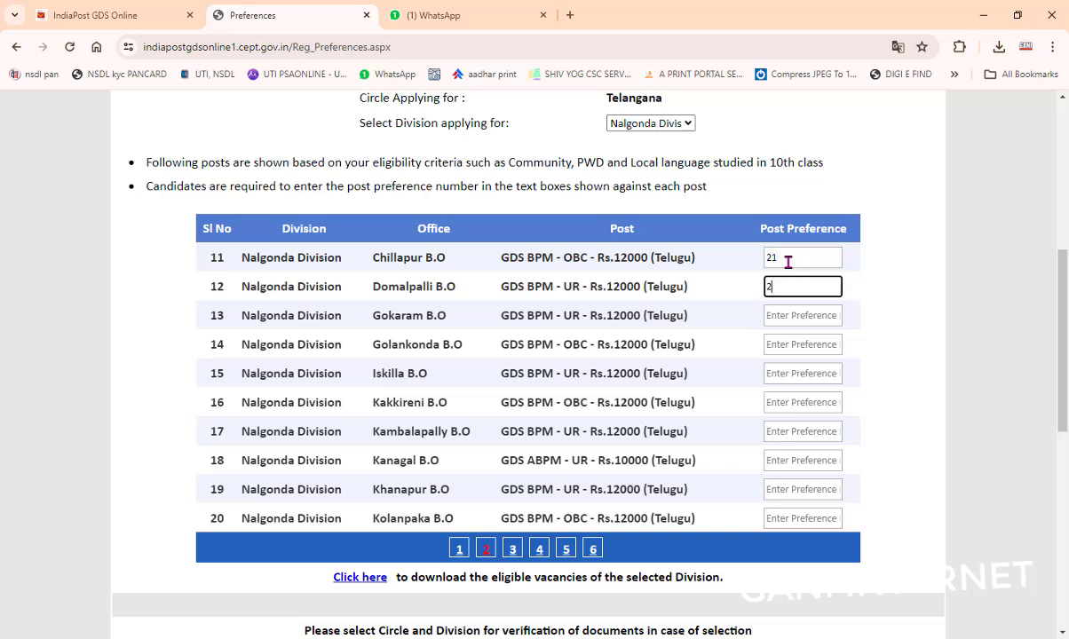
text(2)
key(Tab)
text(23)
key(Tab)
text(24)
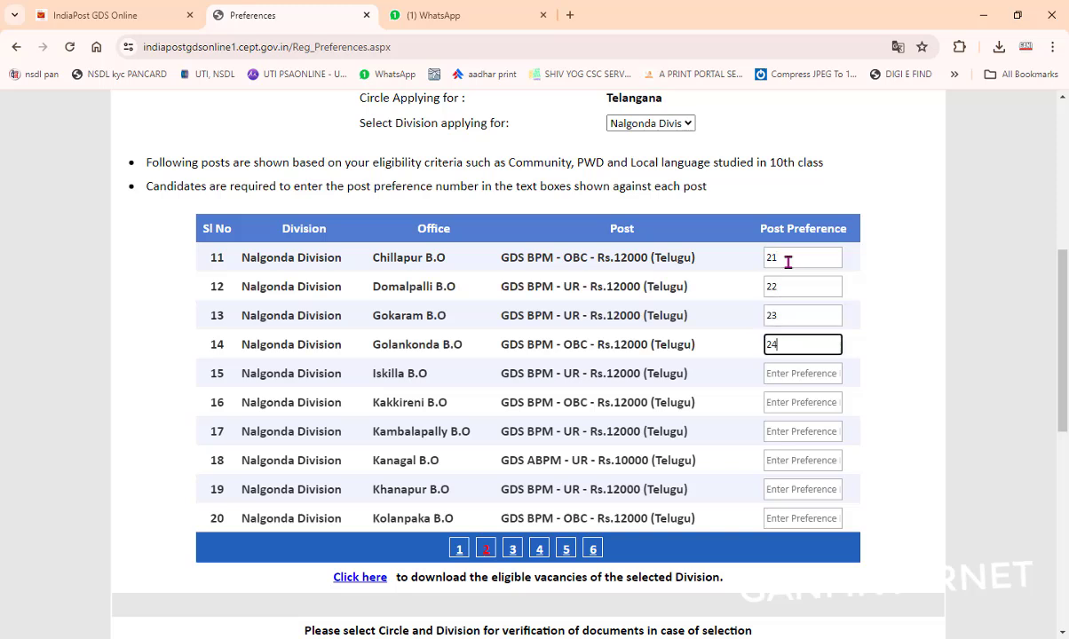
key(Tab)
text(2)
key(Tab)
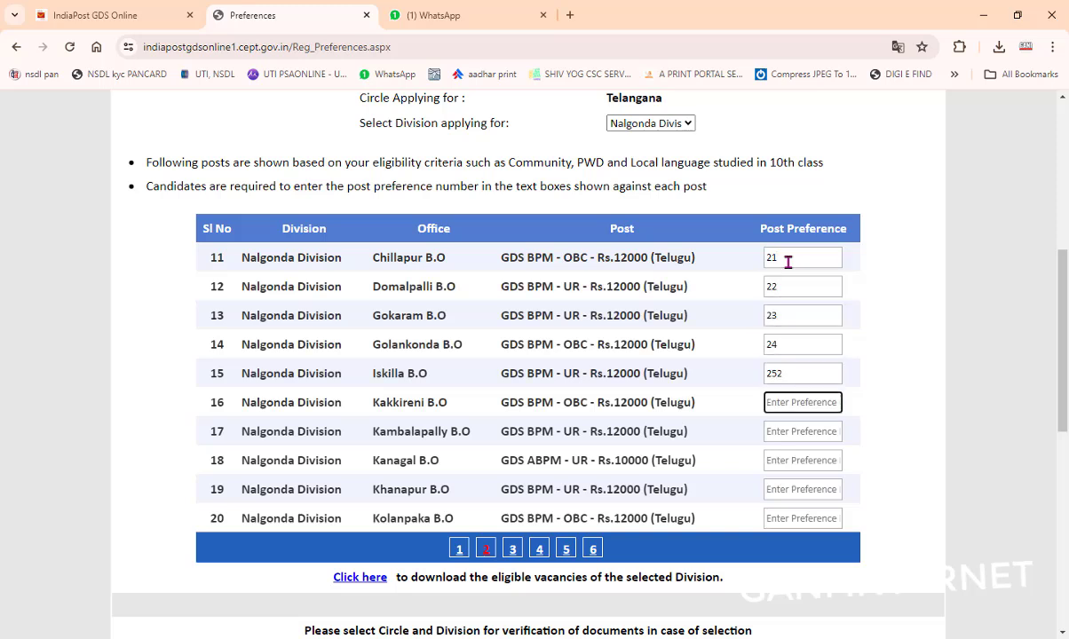
click(793, 374)
key(BackSpace)
key(Tab)
text(26)
key(Tab)
text(27)
key(Tab)
text(2)
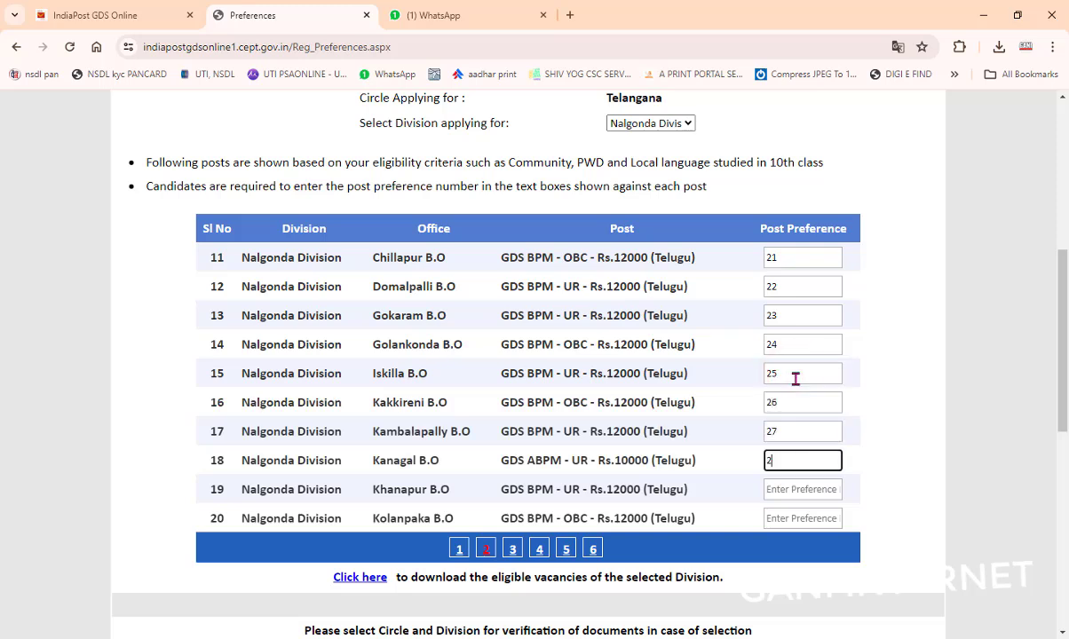
text(8)
key(Tab)
text(2)
key(Tab)
text(3)
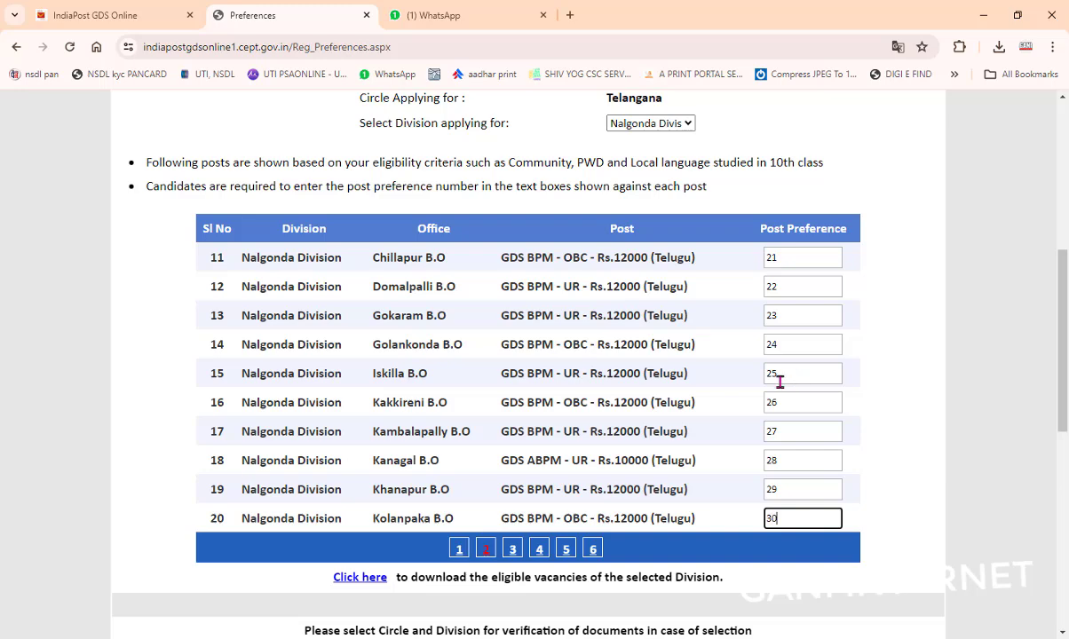
Step: Rank rows 1–10, Anajipur B.O to Cherlapalli B.O, with preferences 31 through 40
click(459, 549)
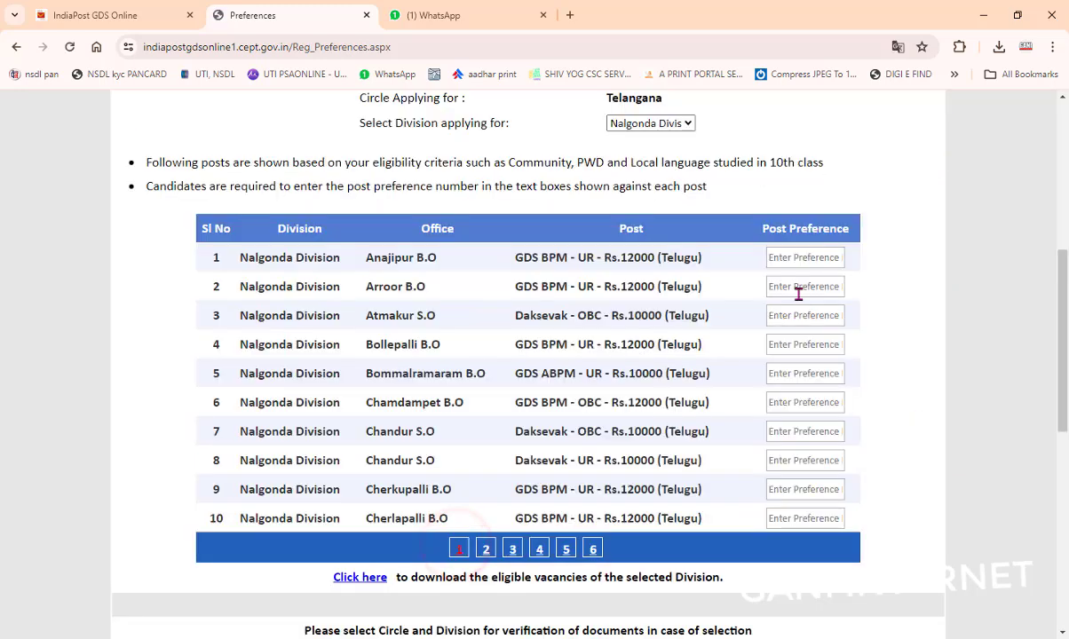
click(790, 259)
text(31)
key(Tab)
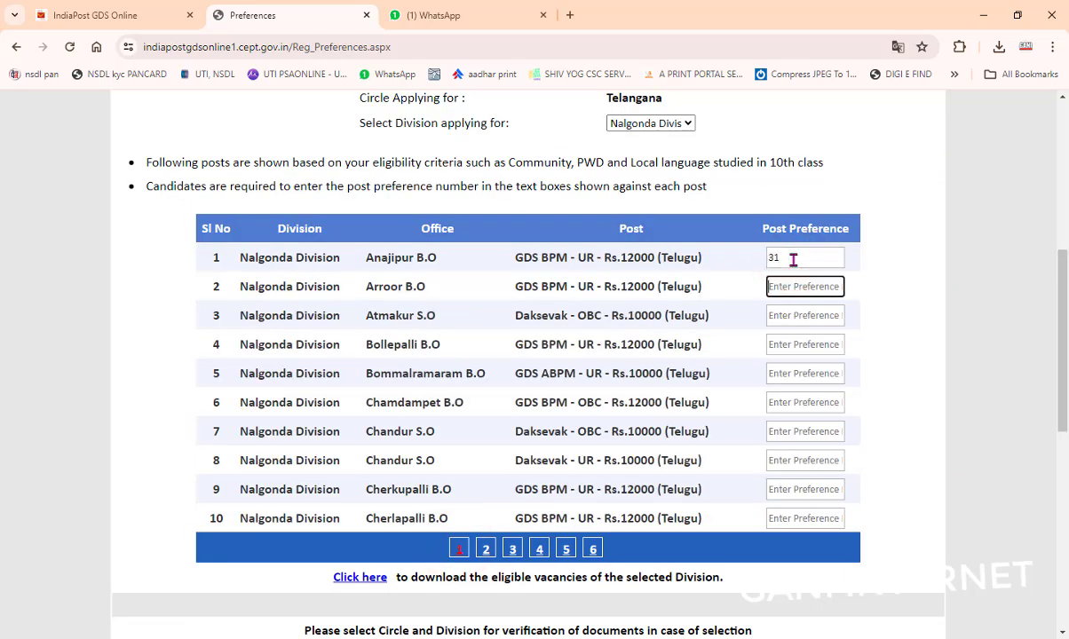
text(3)
key(Tab)
text(33)
key(Tab)
text(3)
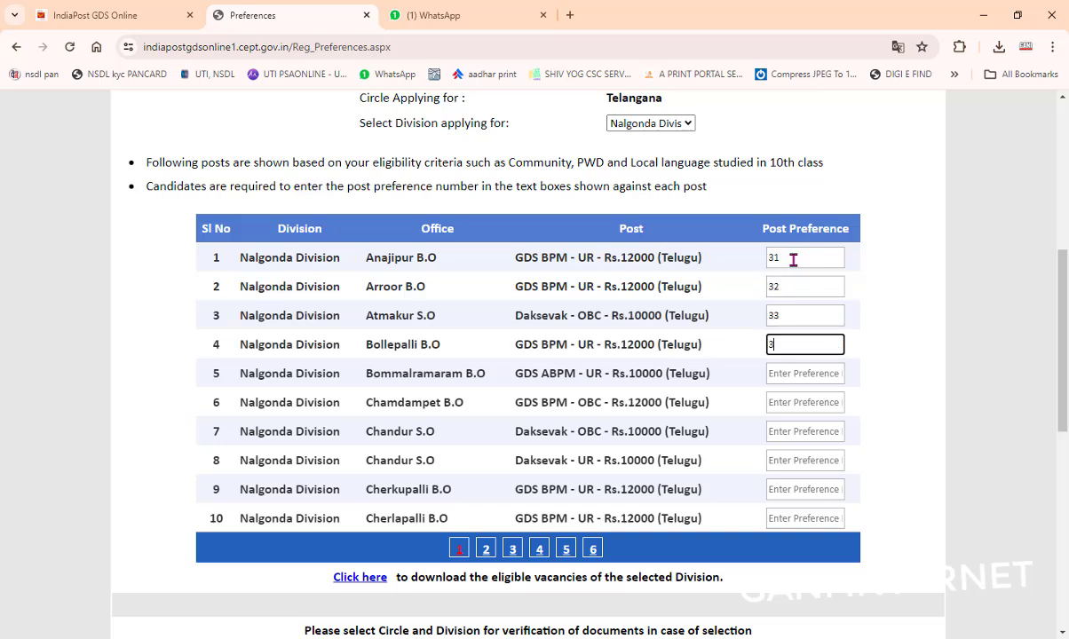
key(Tab)
text(35)
key(Tab)
text(36)
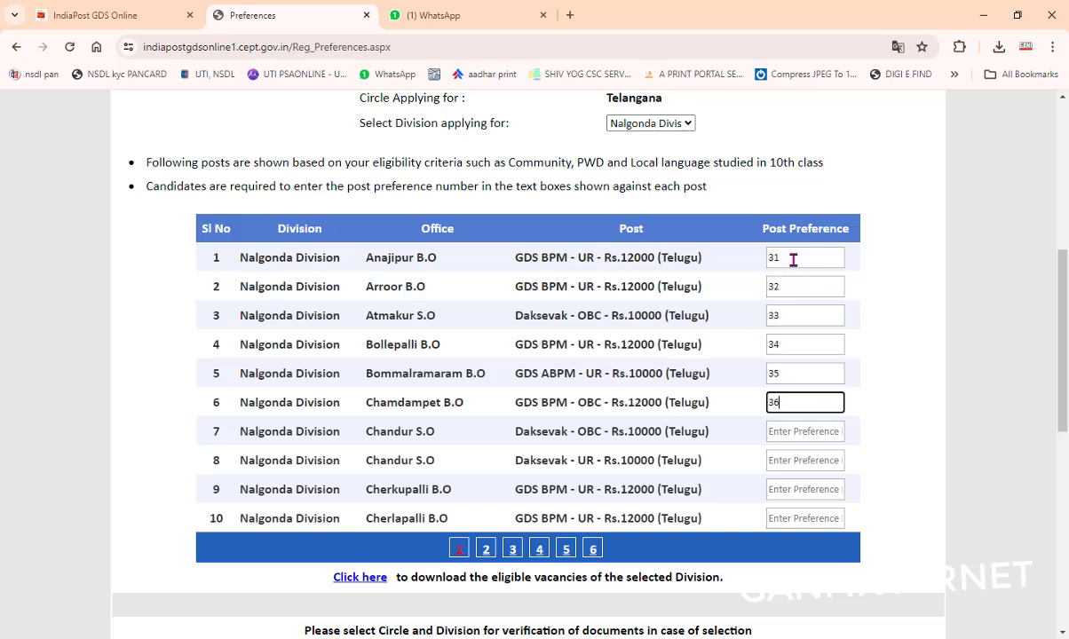
key(Tab)
text(37)
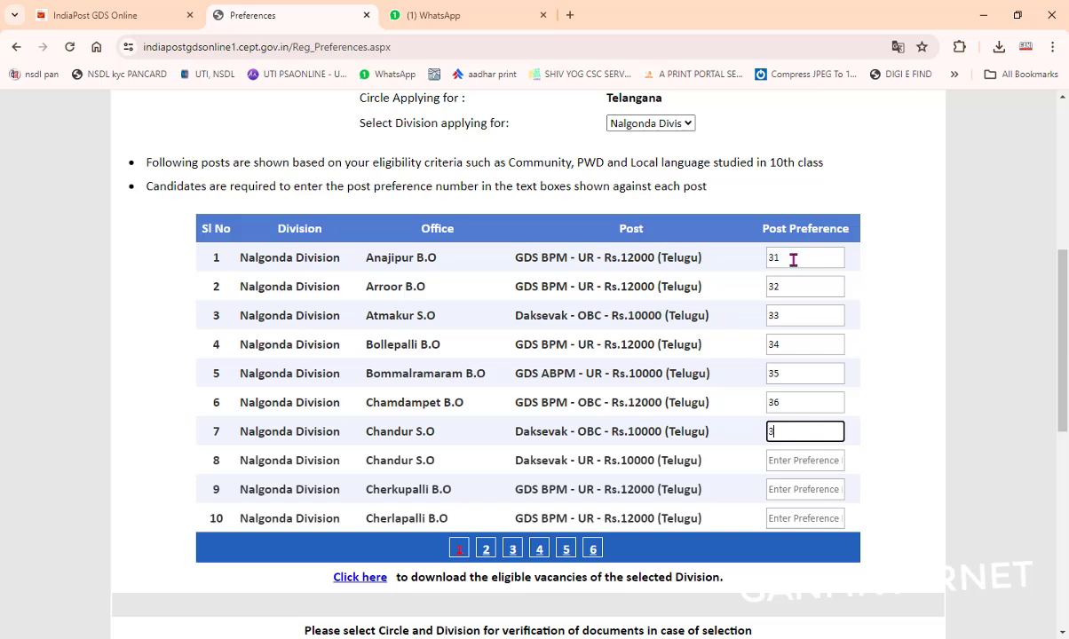
key(Tab)
text(38)
key(Tab)
text(39)
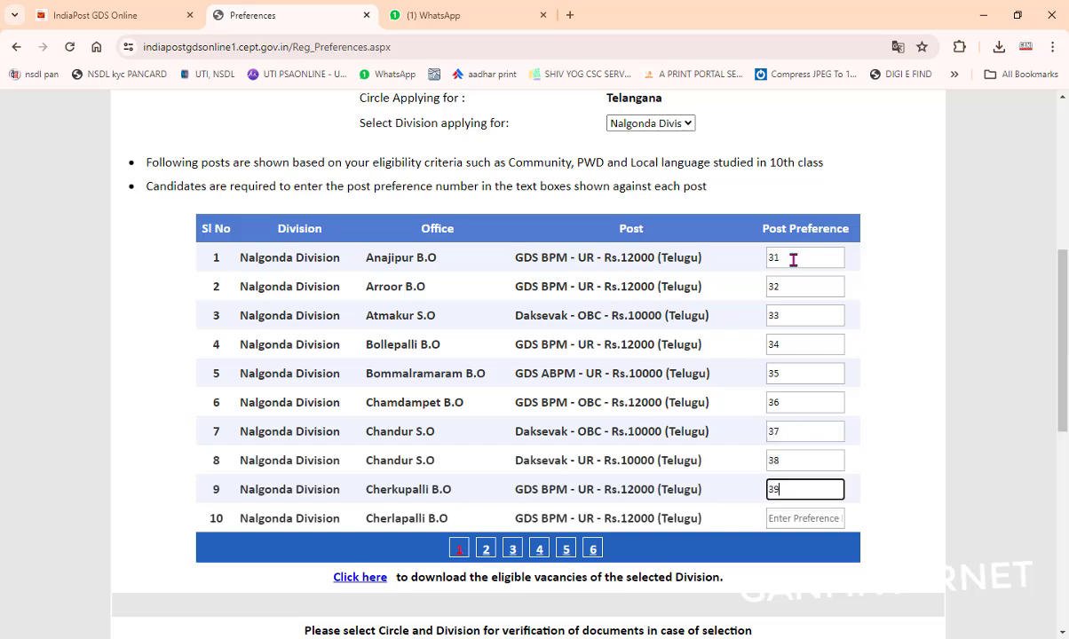
key(Tab)
text(40)
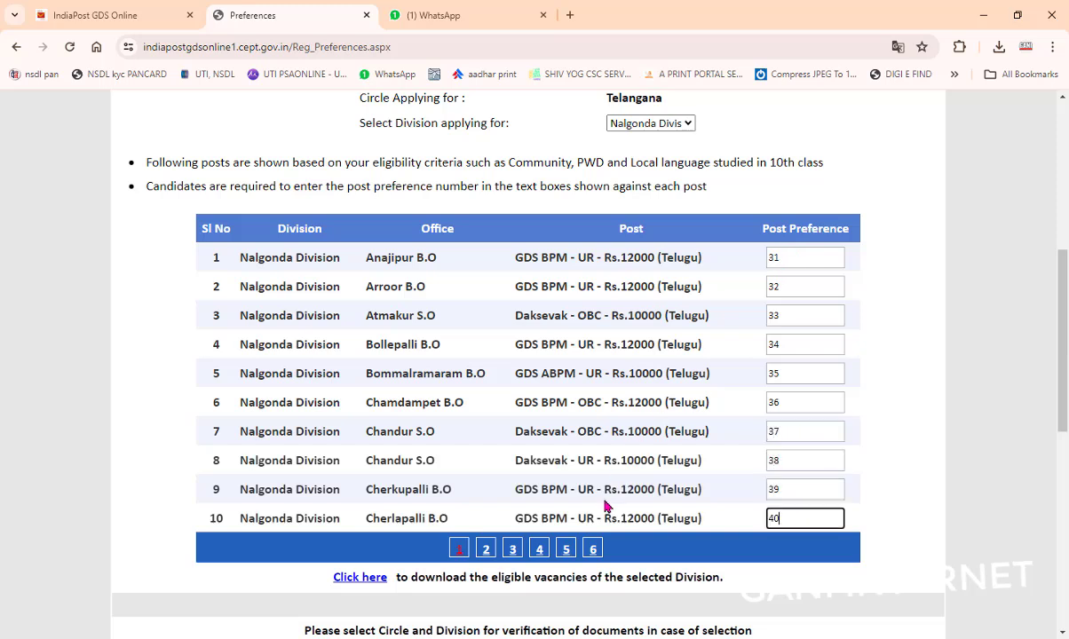
scroll(422, 451, down, 2)
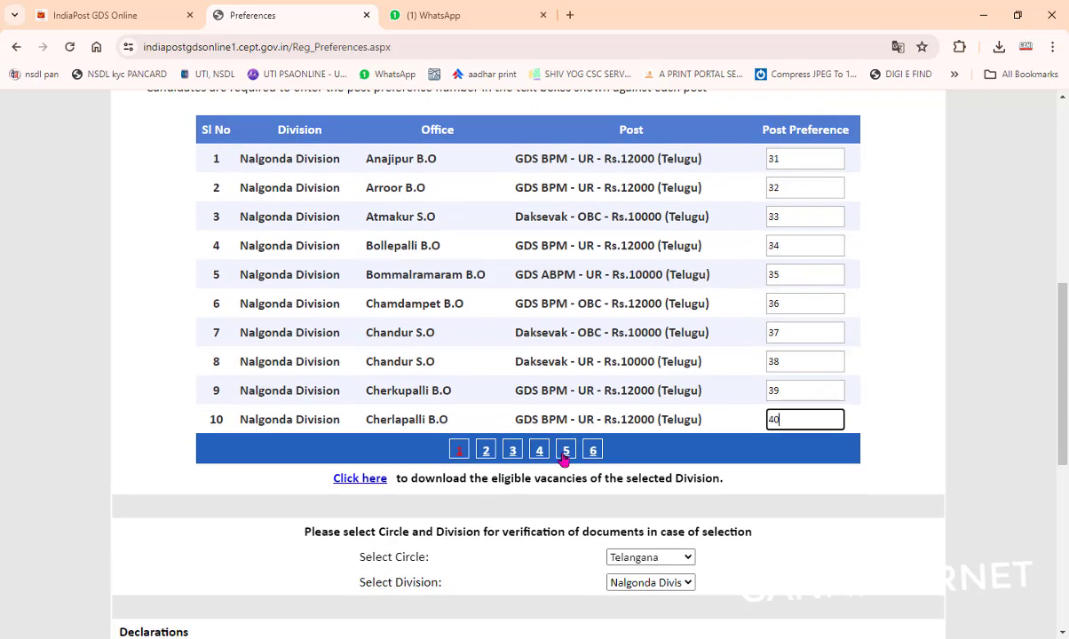
Step: Give Venkatpuram B.O, Yadgarpalli S.O and Yellunki B.O preferences 41, 42 and 43
click(593, 450)
scroll(370, 183, up, 2)
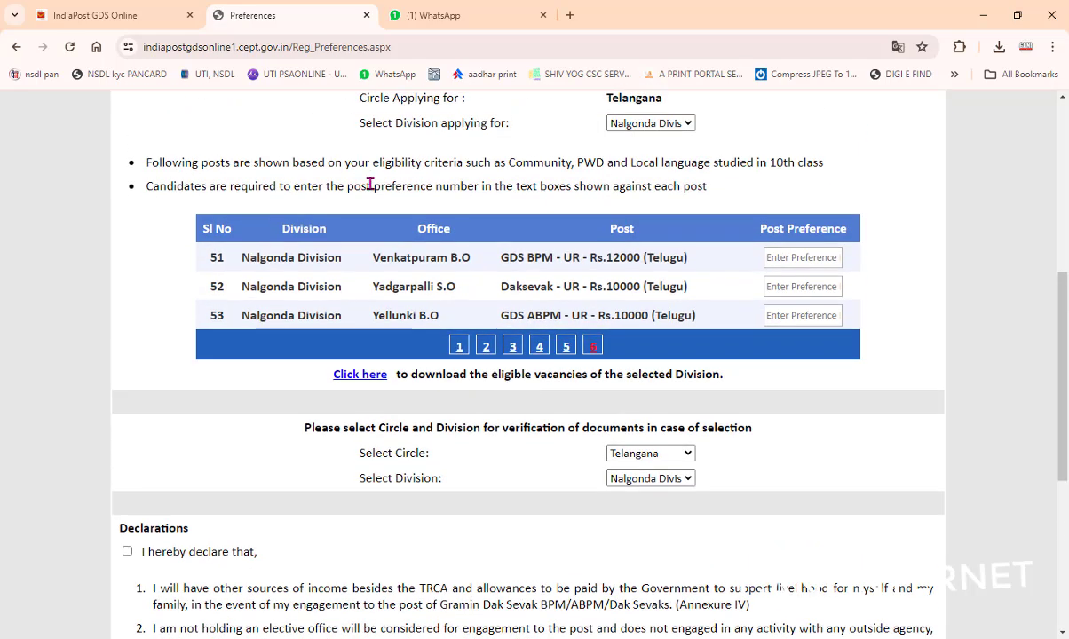
click(771, 258)
text(1)
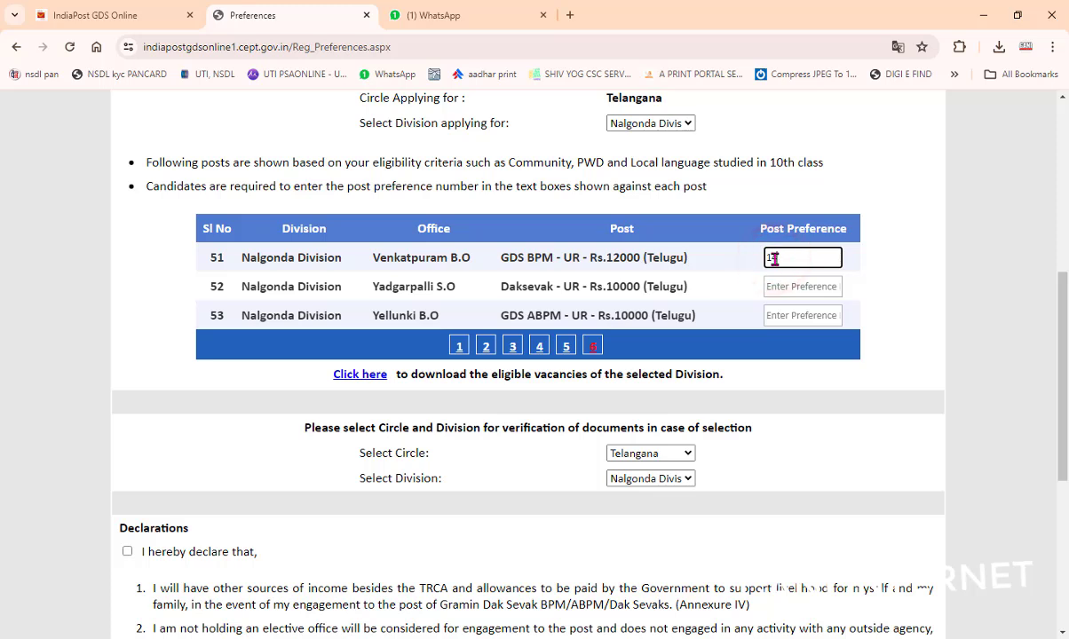
text(4)
double_click(787, 257)
text(41)
click(777, 287)
text(42)
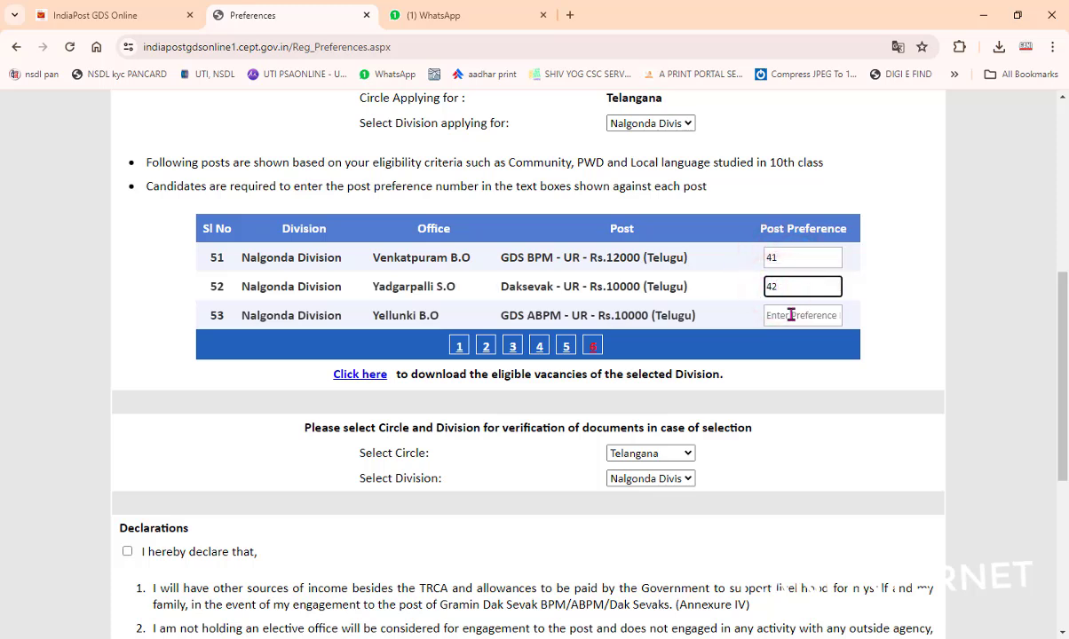
click(791, 315)
text(43)
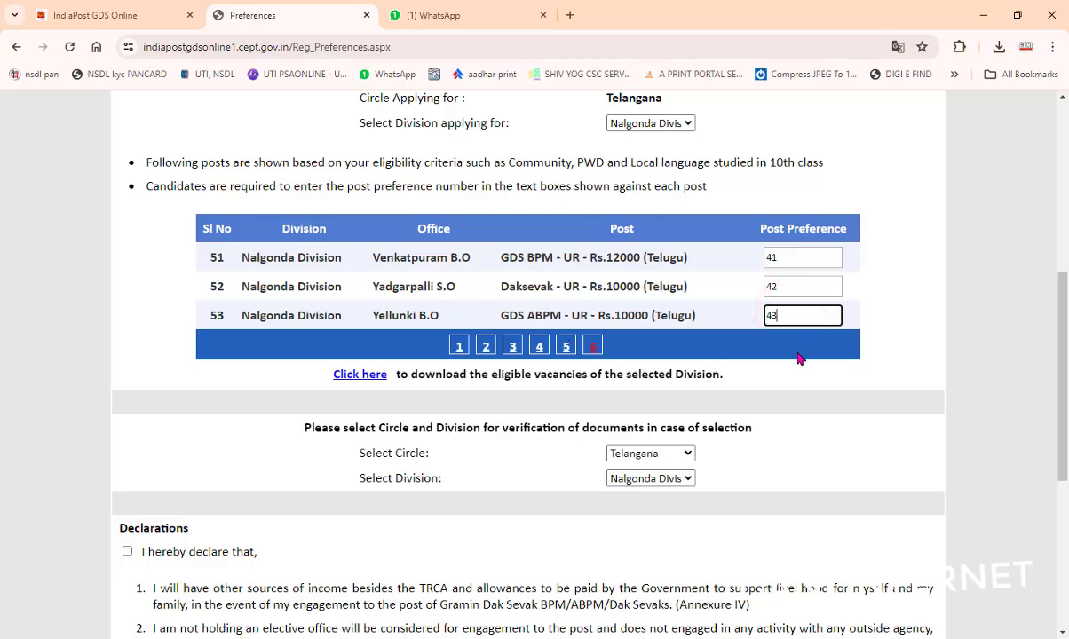
Step: Accept the 'I hereby declare that' declaration and submit the preferences with Save & Proceed
scroll(457, 264, down, 3)
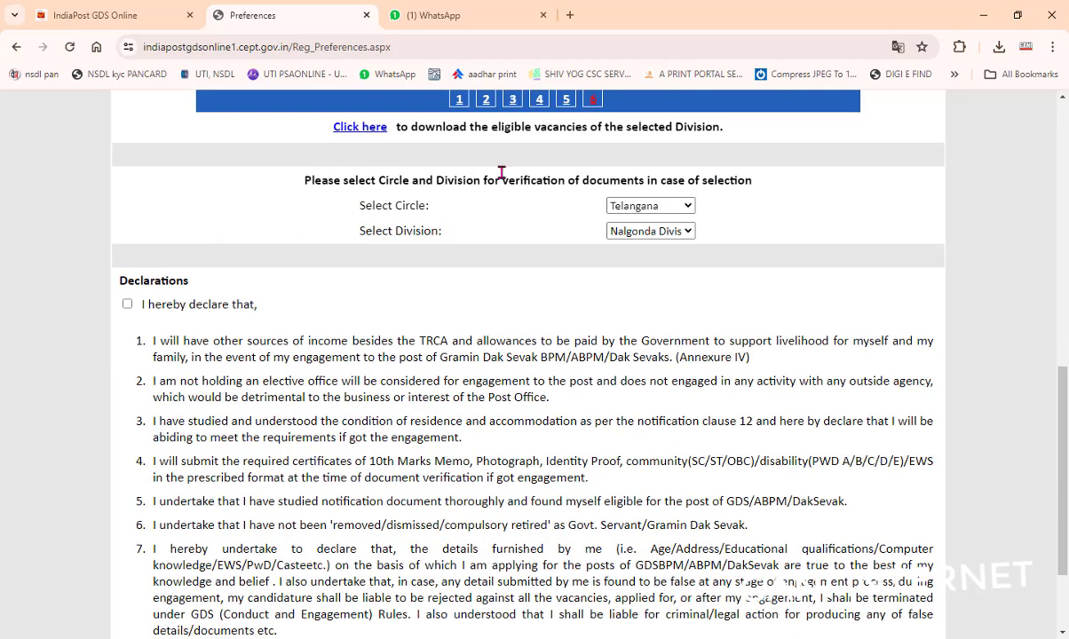
scroll(501, 173, down, 2)
click(127, 168)
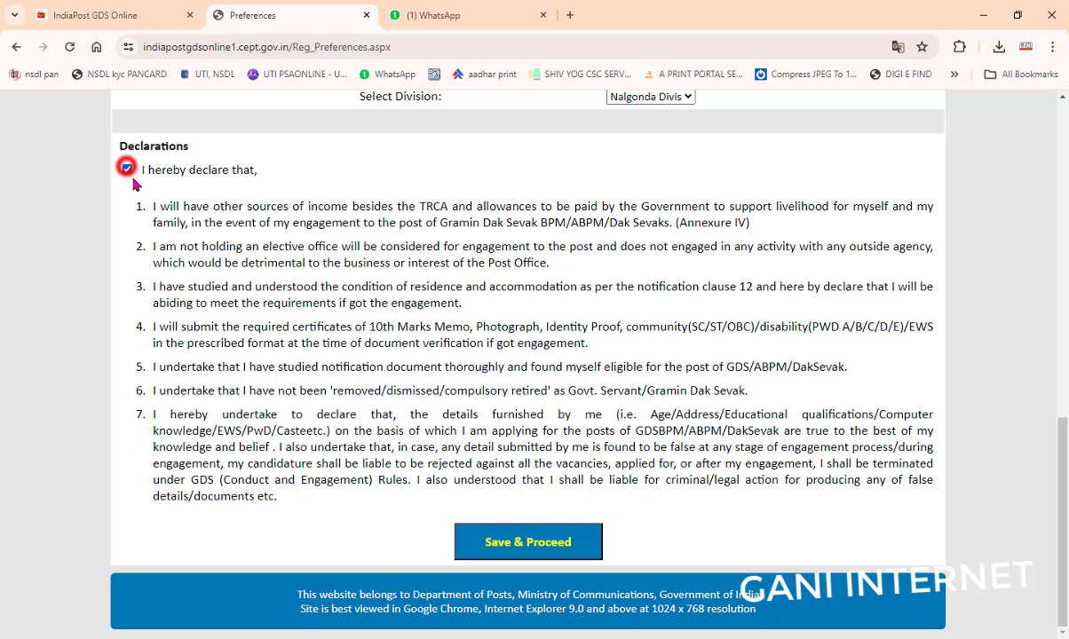
click(488, 537)
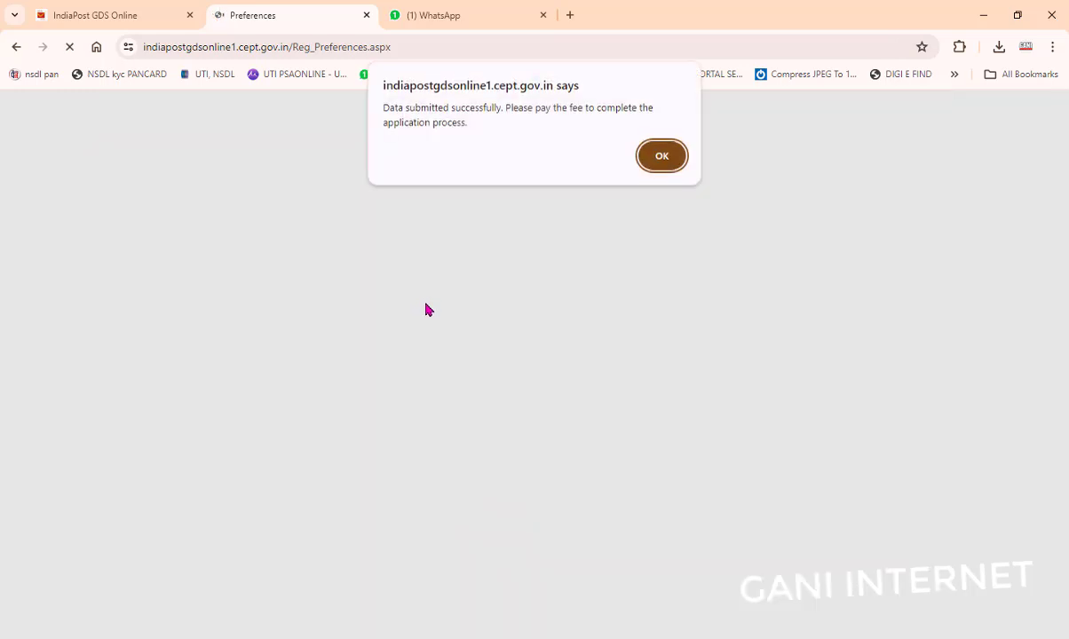
Step: Acknowledge the success and no-refund notices, then start the Rs.100 fee payment via BillDesk
click(657, 158)
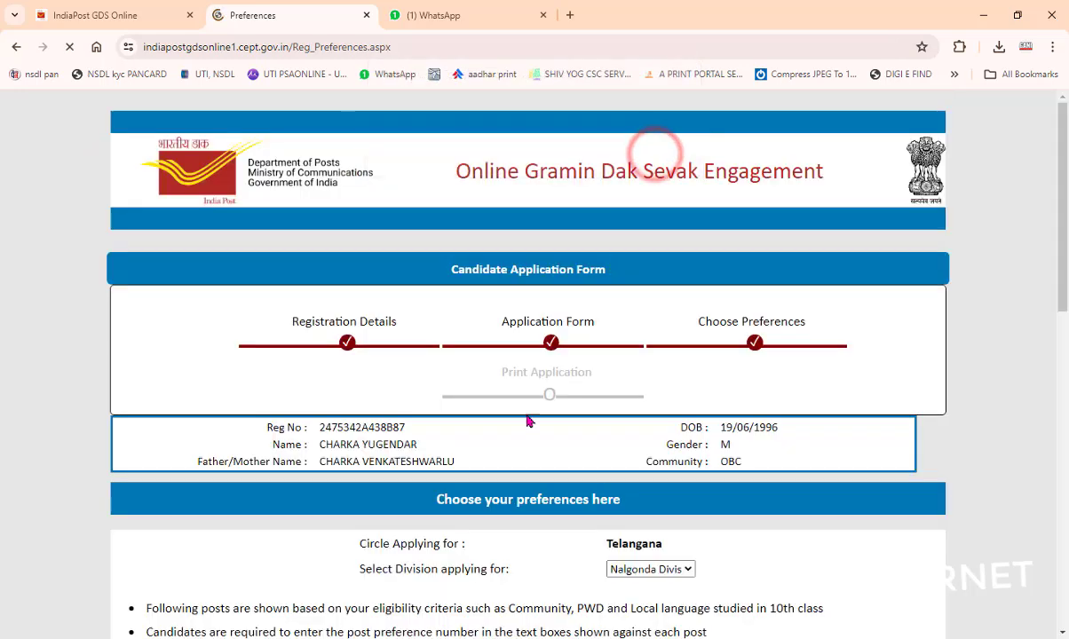
scroll(527, 421, down, 10)
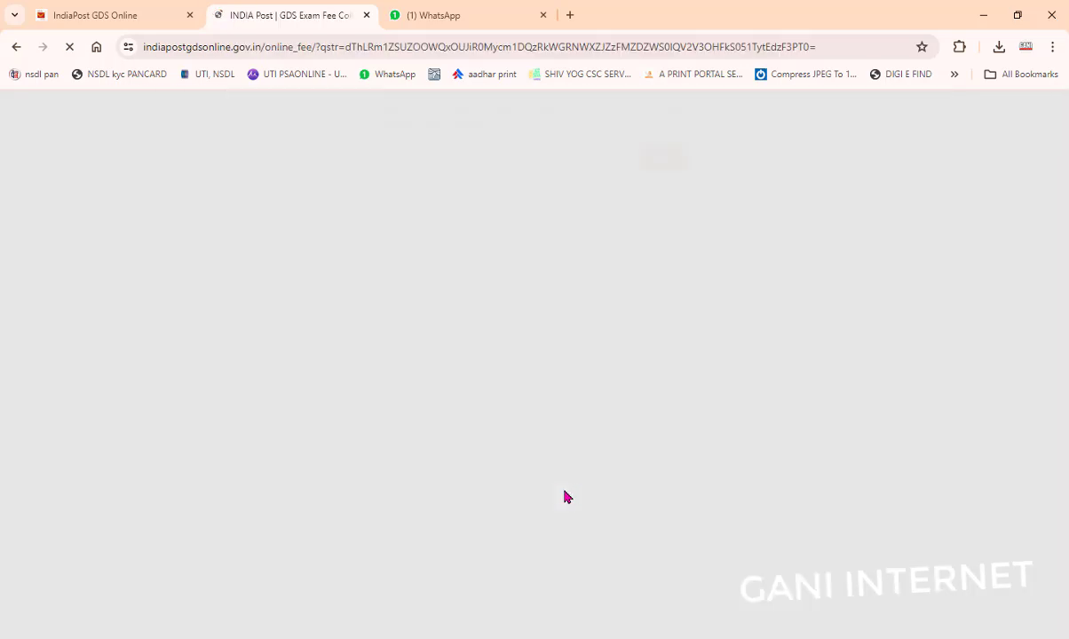
click(664, 169)
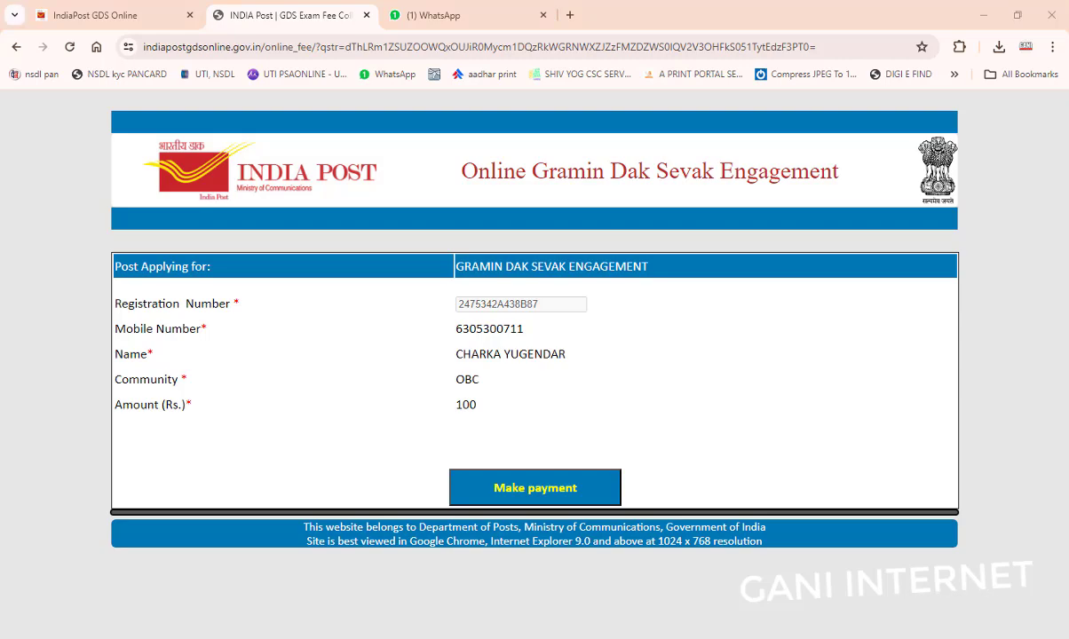
key(super+i)
click(516, 490)
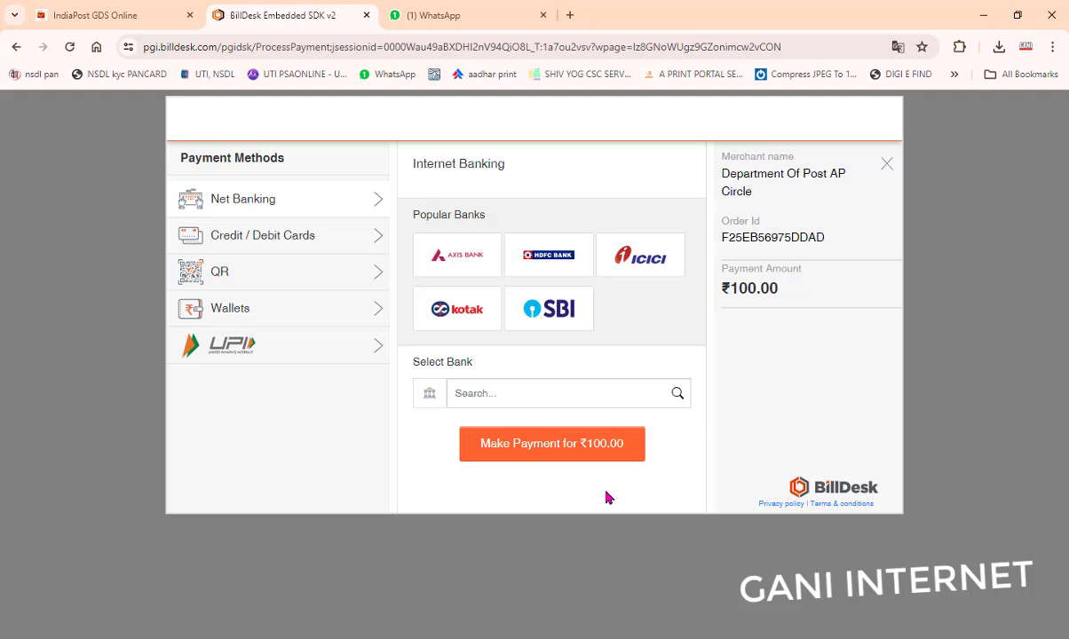
Step: Pay the ₹100.00 fee by UPI, entering the applicant's phone-number UPI ID with the Paytm handle
click(266, 344)
click(490, 467)
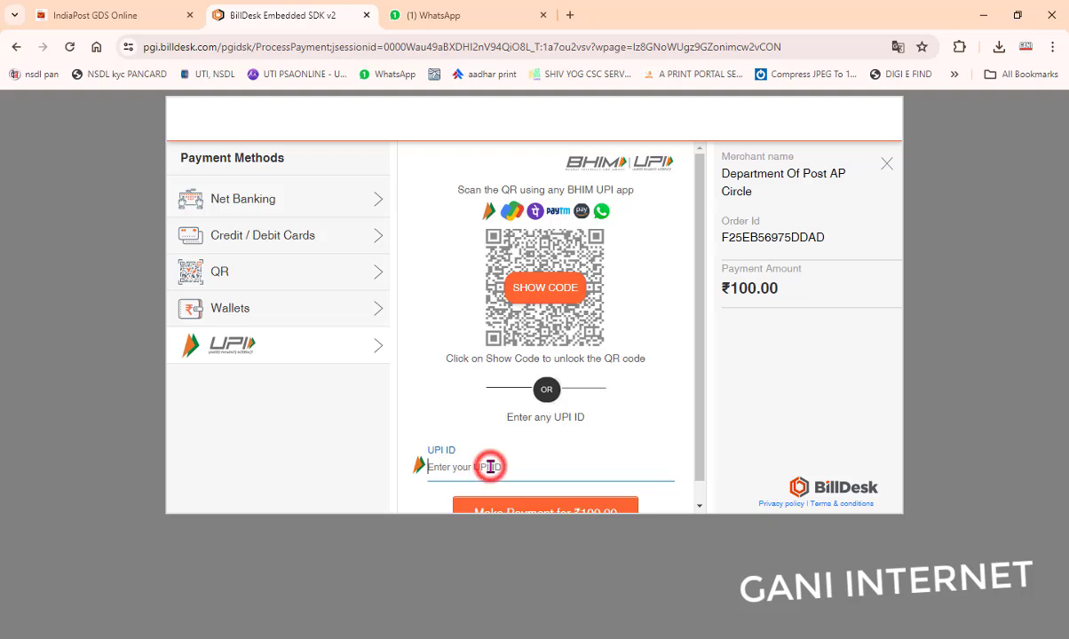
text(868698)
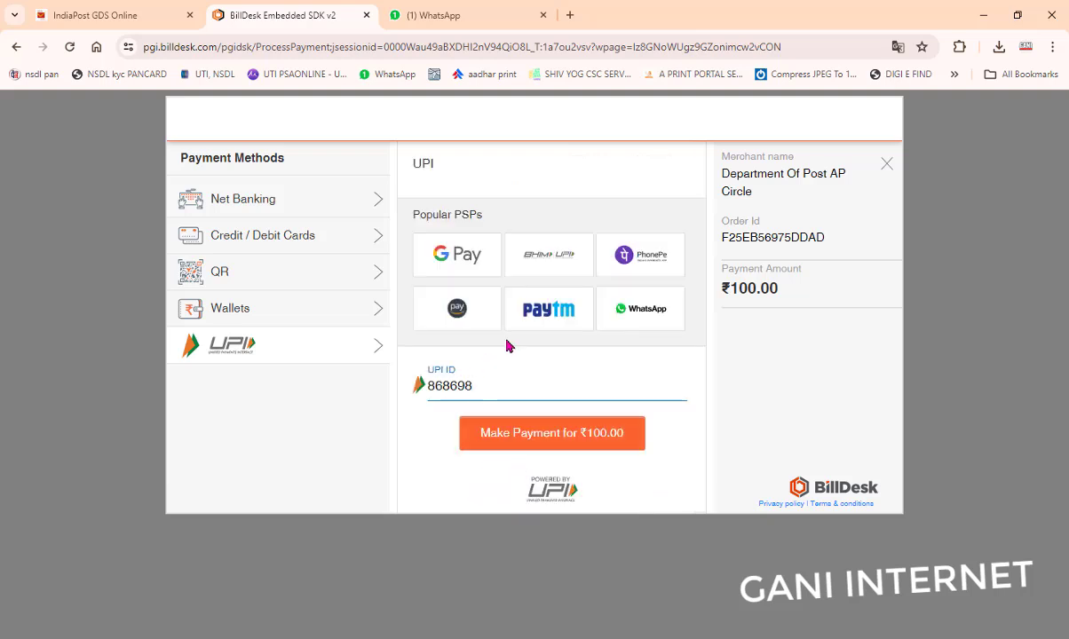
click(526, 315)
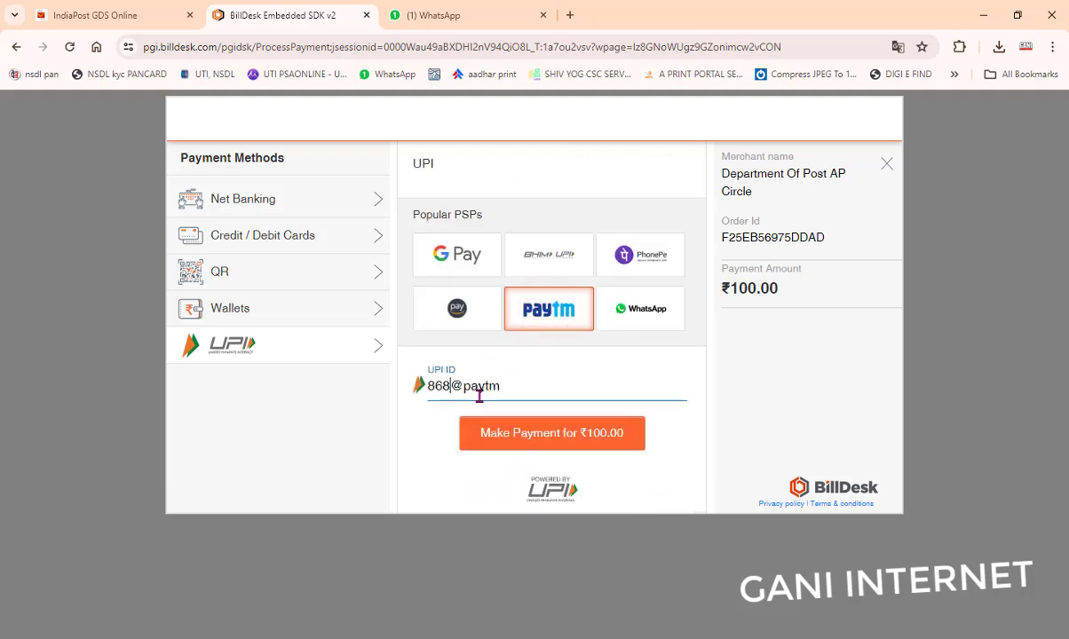
click(542, 434)
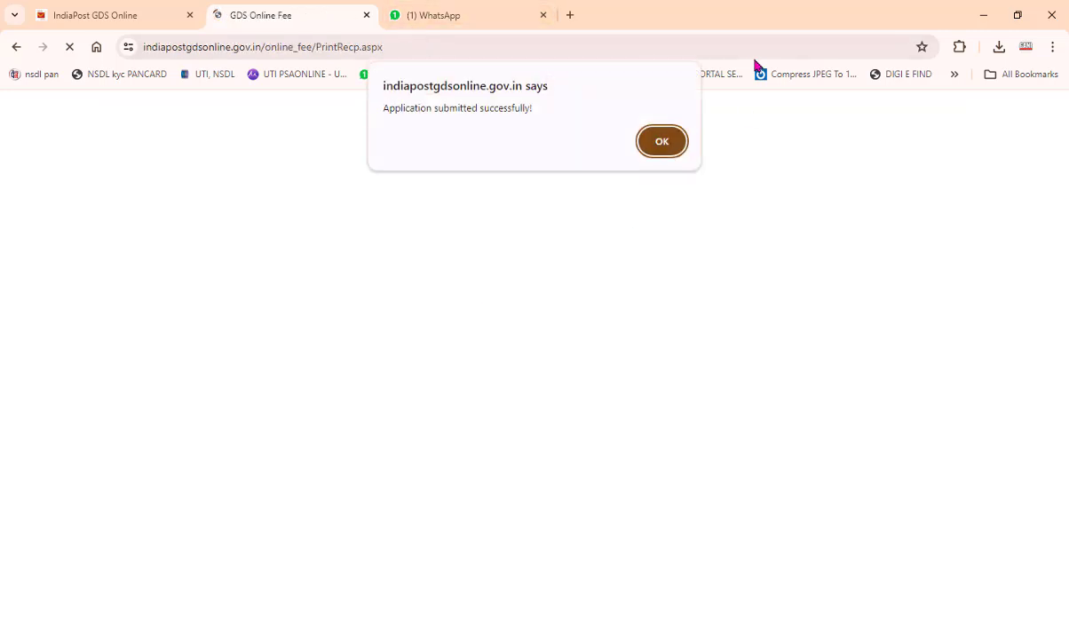
Step: Dismiss the 'Application submitted successfully!' alert and review the Application Print down to its footer
click(673, 151)
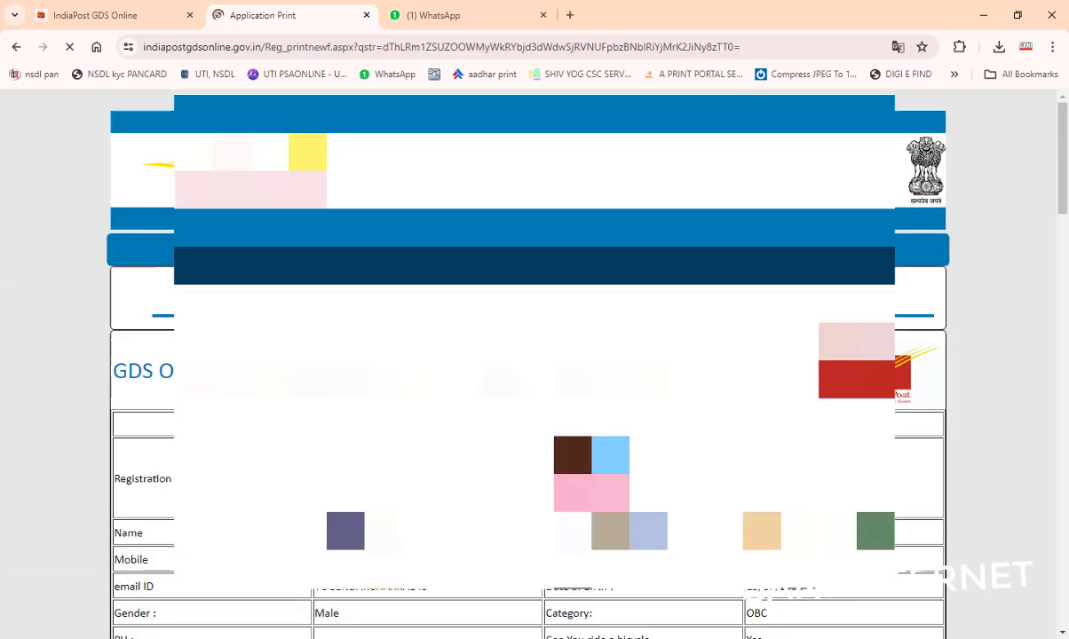
scroll(533, 355, down, 12)
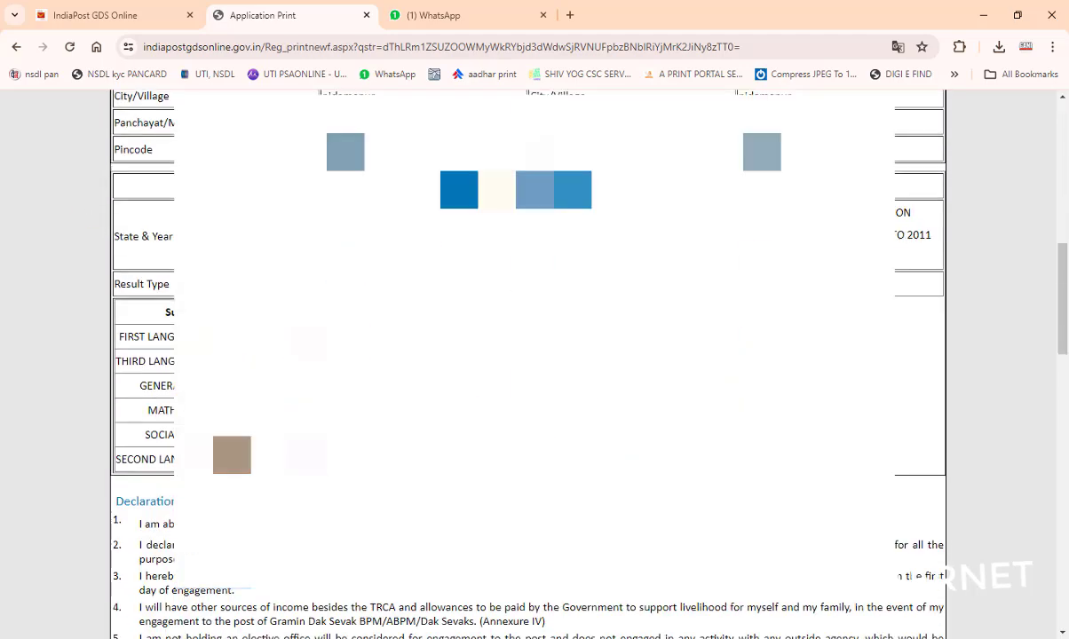
scroll(533, 355, down, 10)
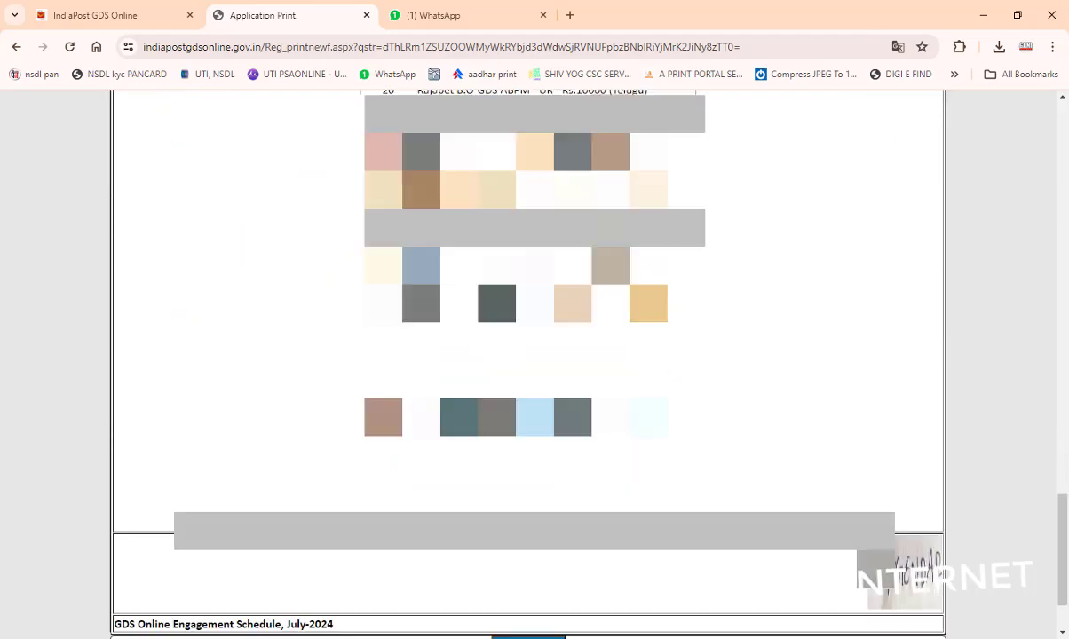